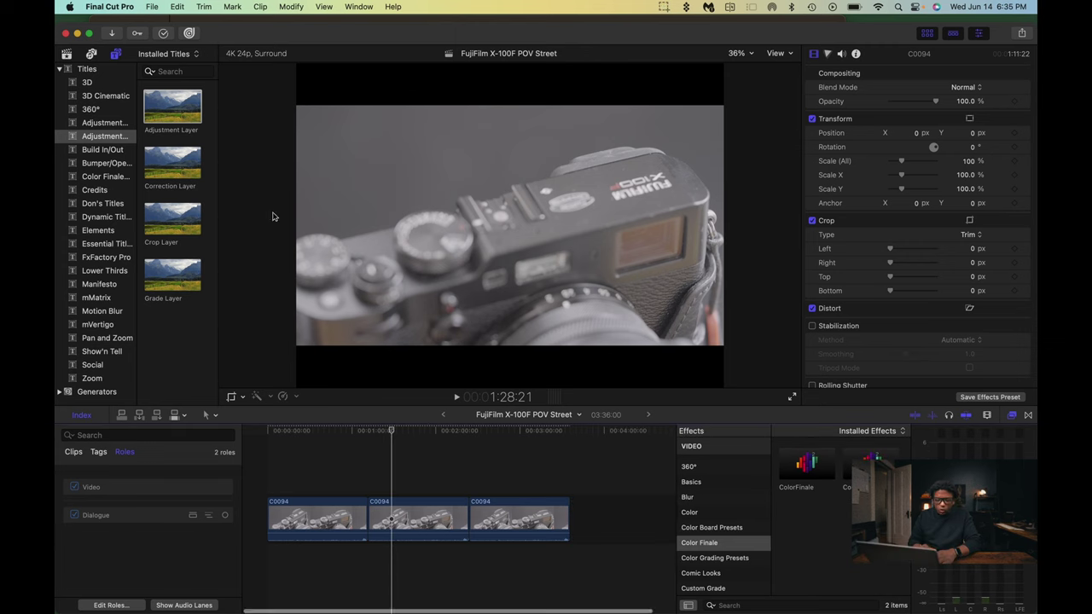
Stack four Adjustment Layer titles over the full length of the three clips and split them near the clip boundaries
drag(168, 126, 326, 485)
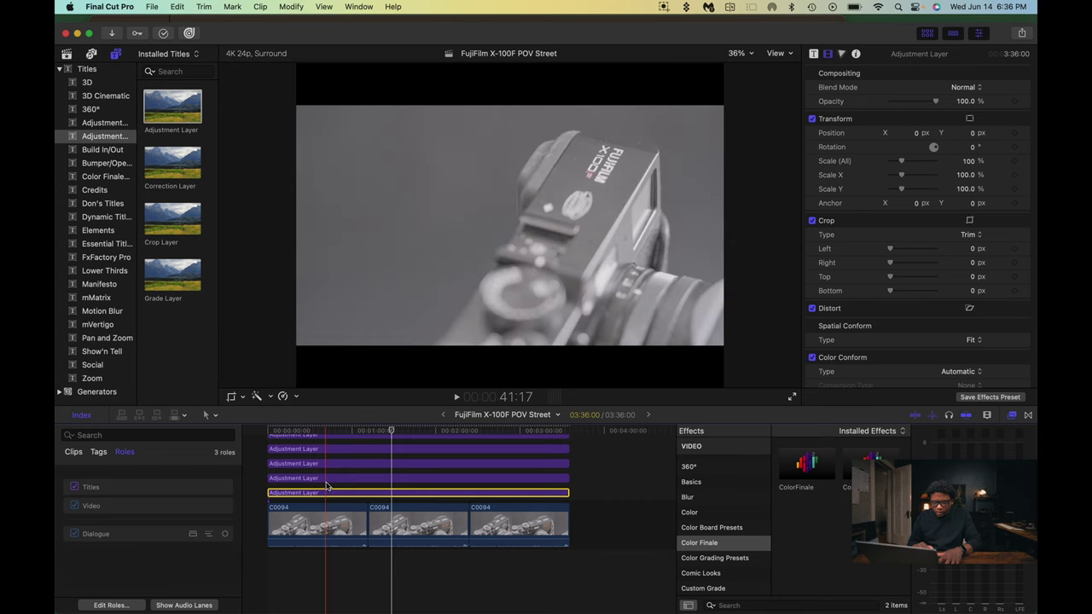
key(super+shift+a)
click(367, 431)
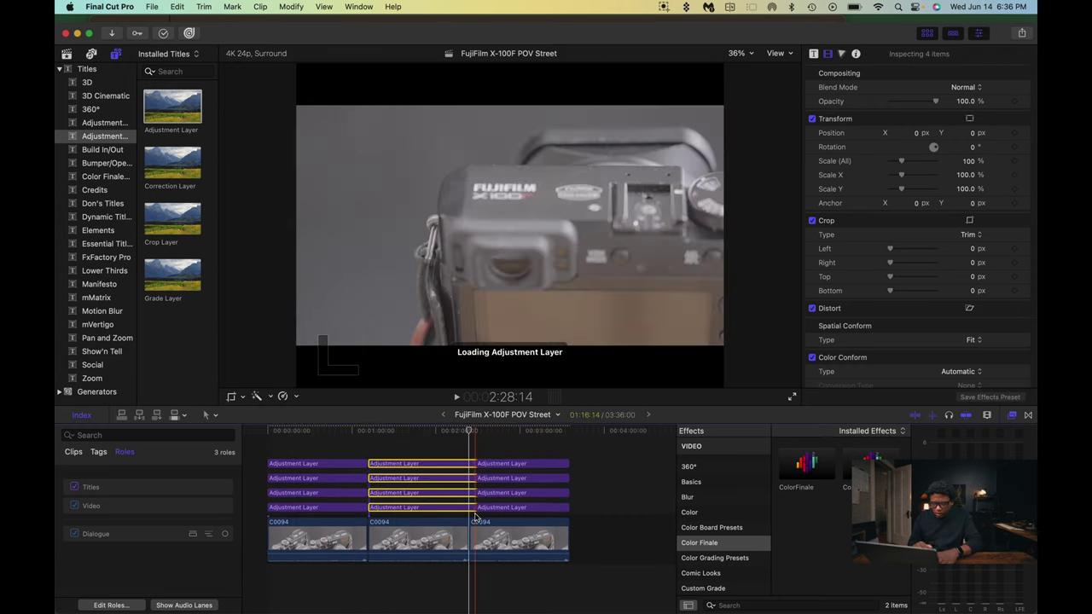
Delete the upper three adjustment layers above the third clip, keeping only the lowest one
super+click(539, 479)
super+click(542, 493)
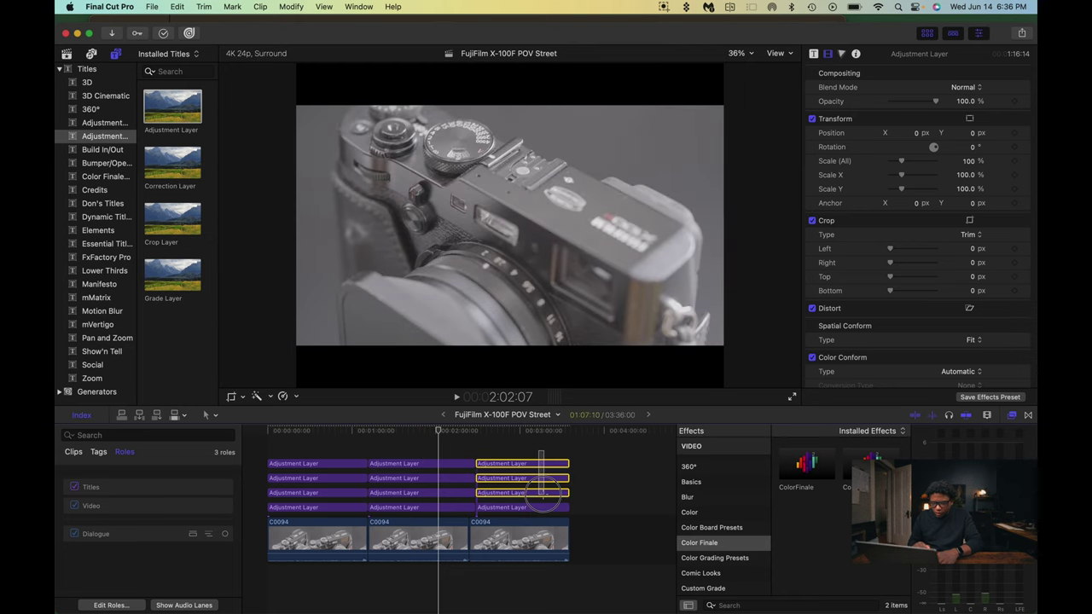
key(Delete)
click(543, 507)
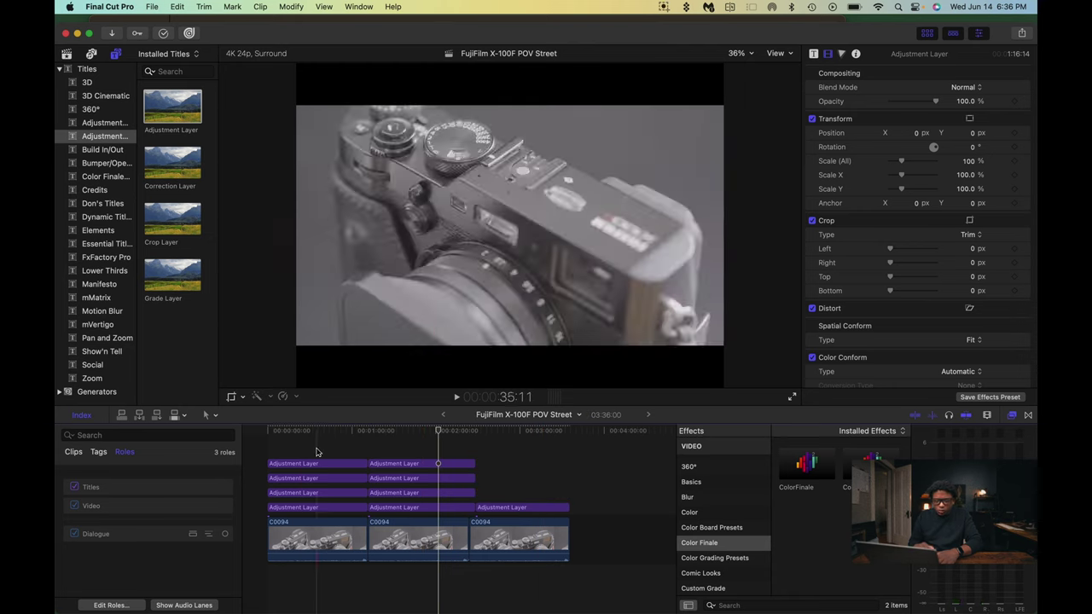
Rename the lowest adjustment layer over the first clip White Balance and the one directly above it Contrast
right_click(300, 506)
key(Escape)
click(285, 493)
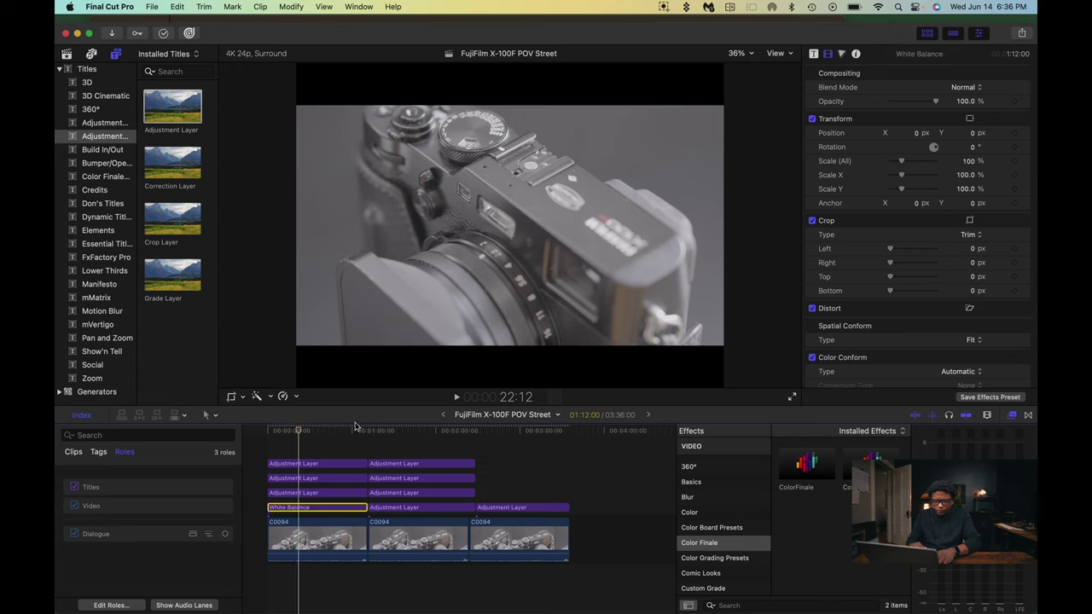
right_click(285, 495)
click(313, 415)
text(Contrast)
Rename the adjustment layer directly above Contrast on the first clip as Midtones
click(286, 477)
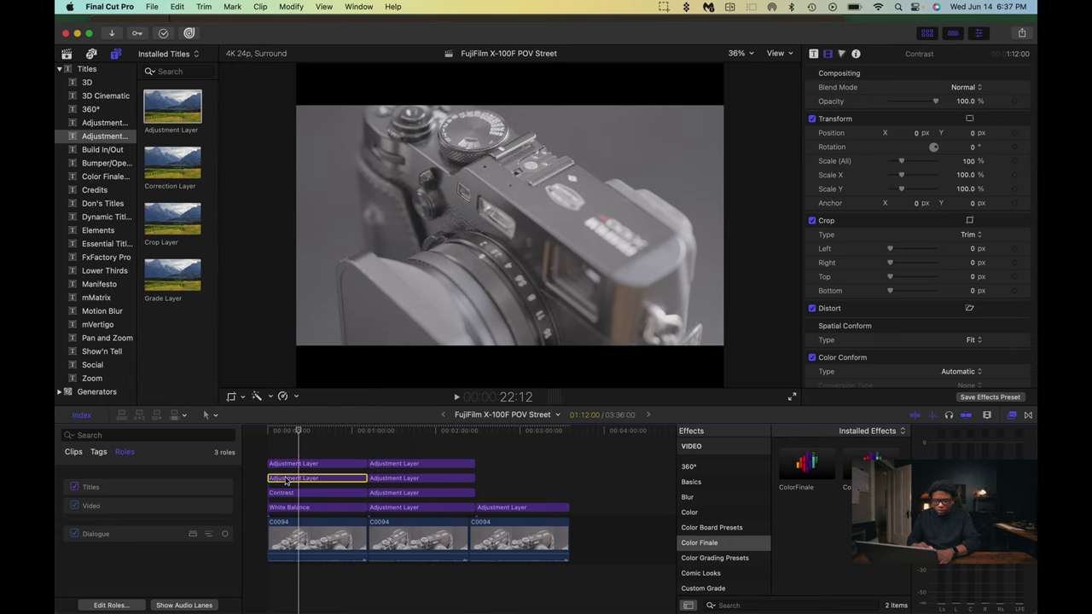
right_click(286, 477)
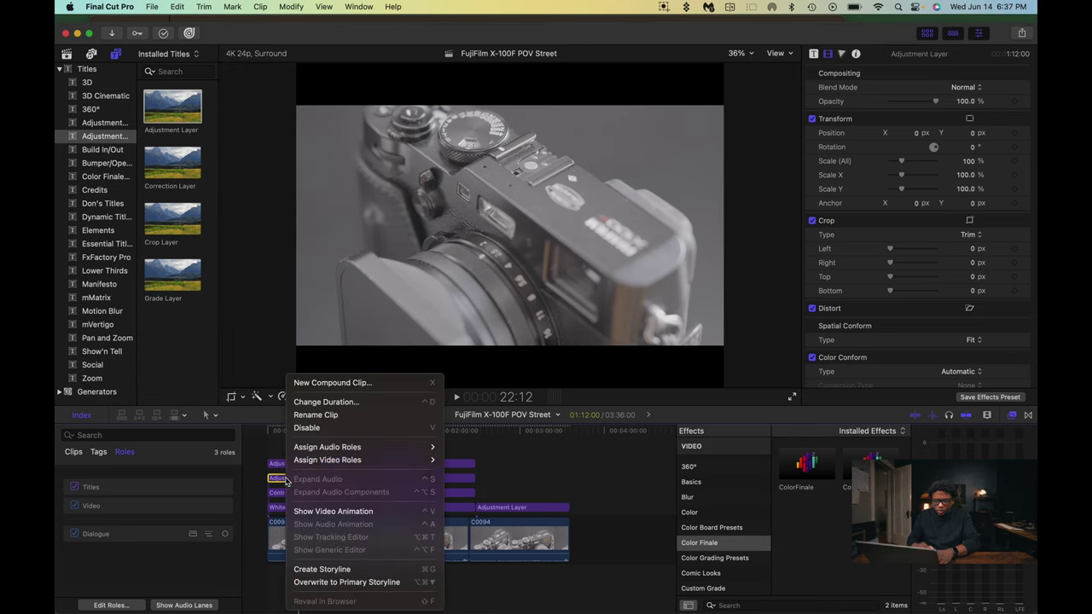
click(317, 416)
text(M)
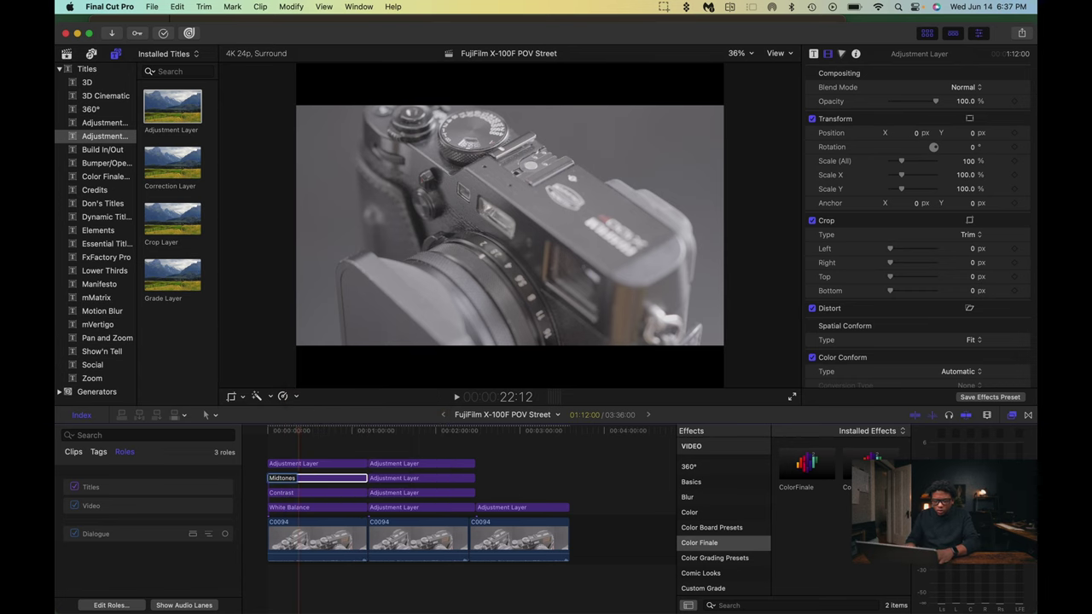
text(idtones)
Rename the topmost adjustment layer over the first clip as Saturation
click(289, 463)
right_click(289, 463)
click(328, 416)
text(Sat)
key(Return)
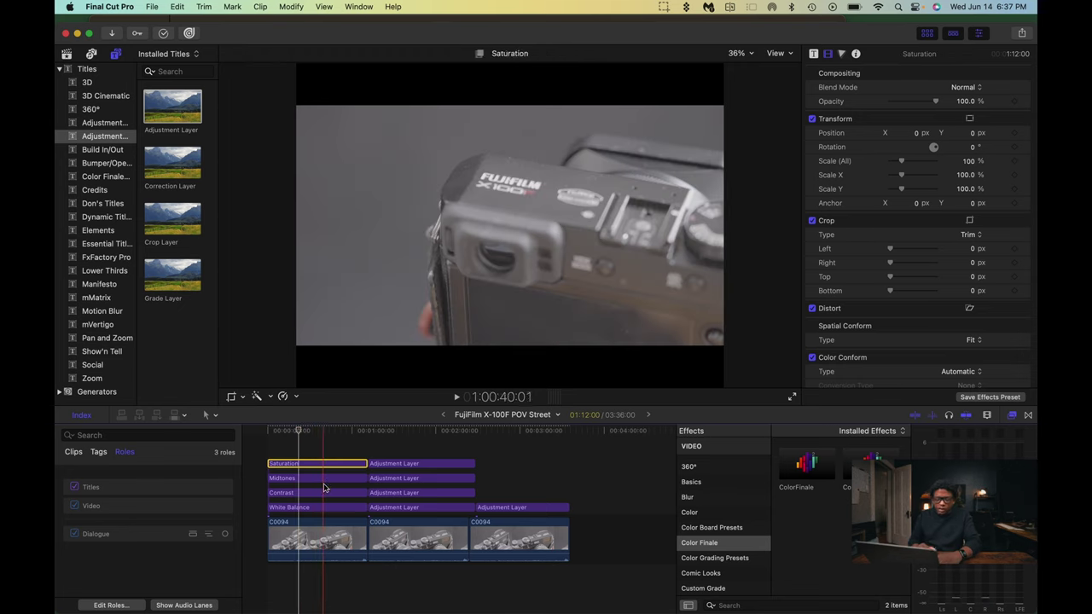
Add a Color Curves correction to the Contrast layer over the first clip
click(284, 498)
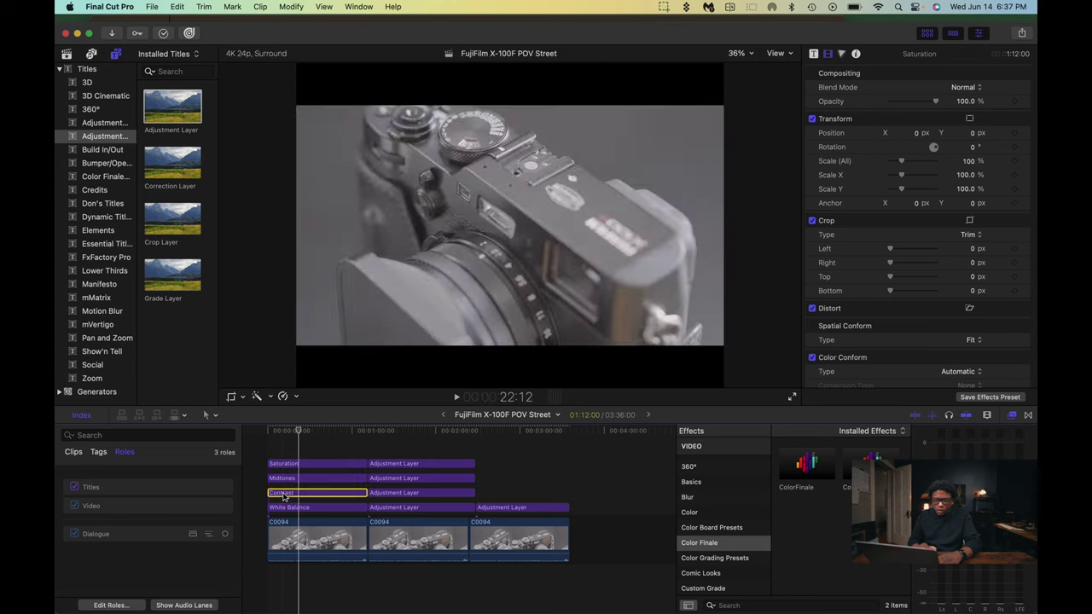
click(841, 53)
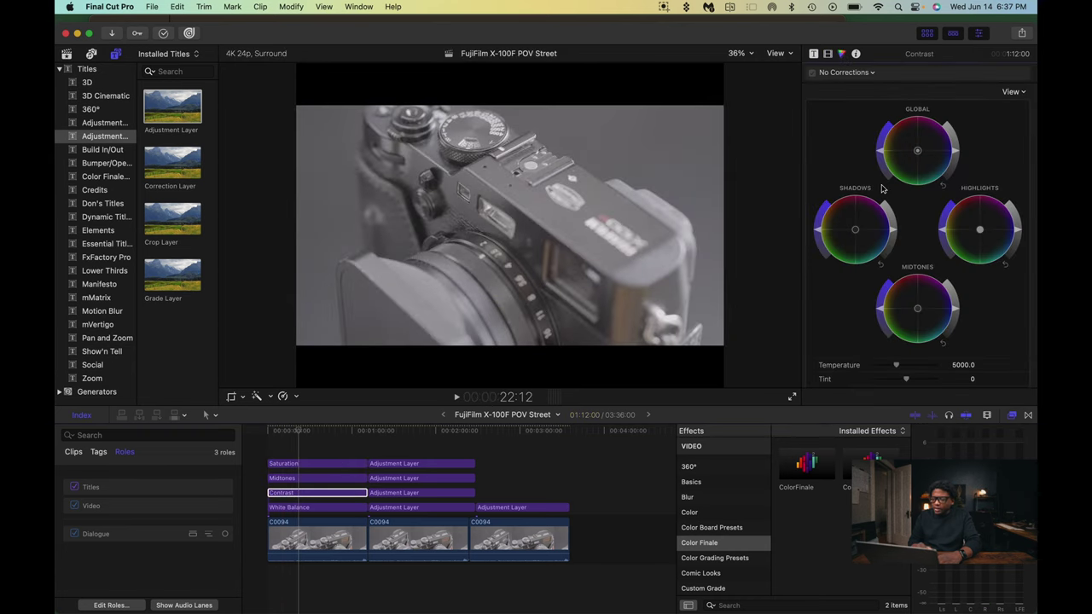
click(870, 74)
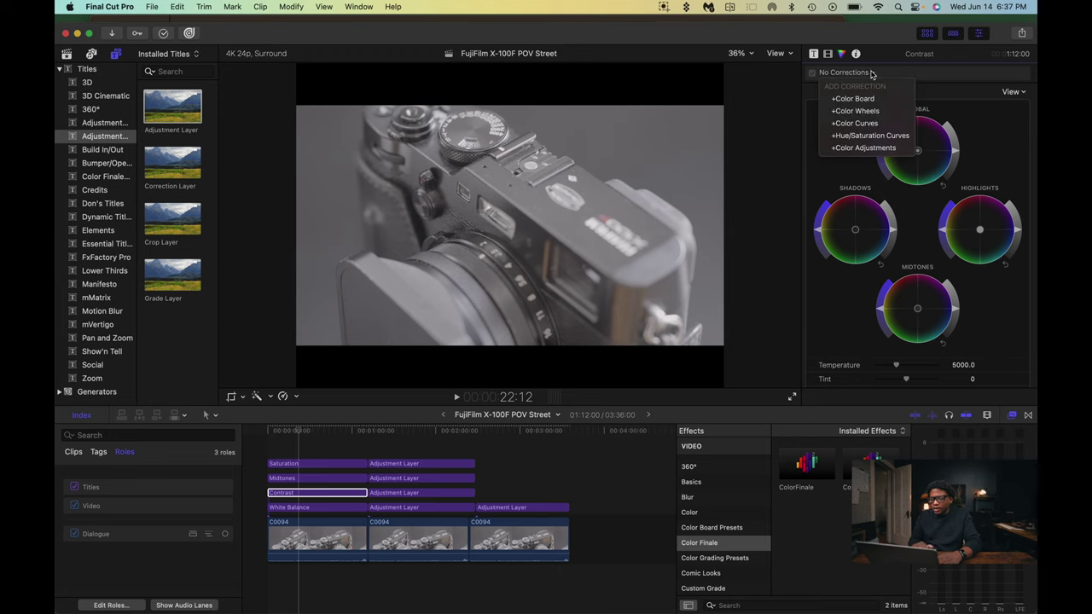
click(868, 123)
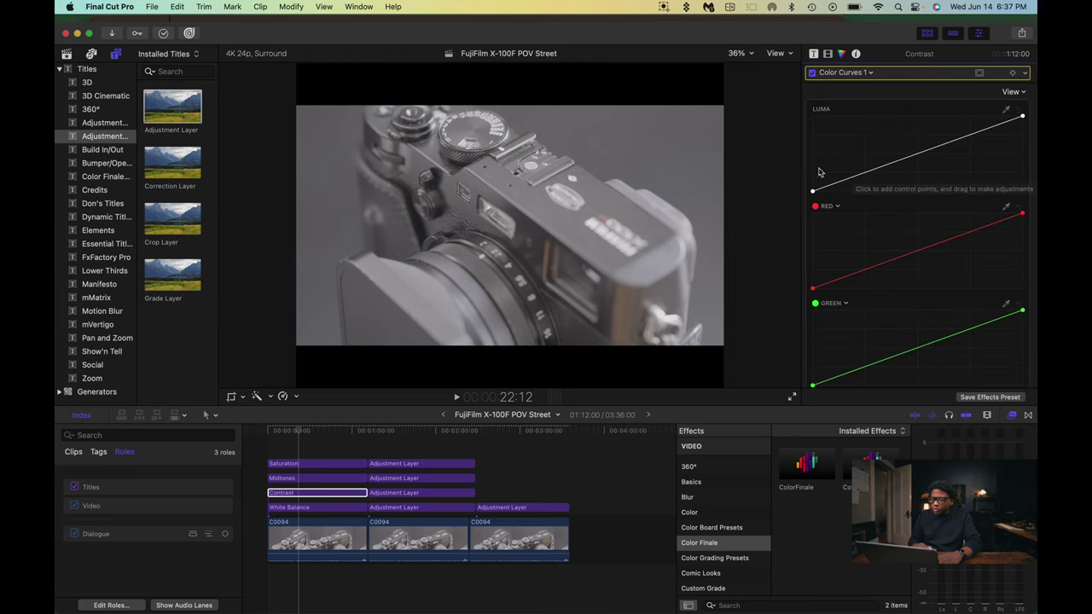
Shape the Contrast layer's luma curve into an S with a lowered shadow point and a raised highlight point, and fine-tune the black endpoint
click(865, 173)
click(971, 135)
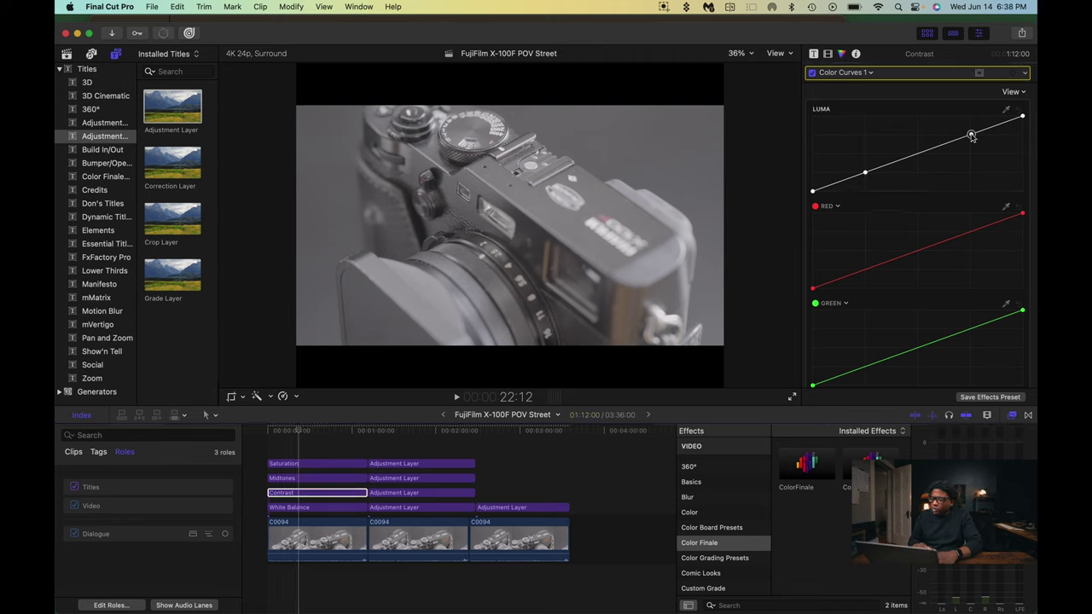
click(865, 174)
drag(864, 173, 867, 186)
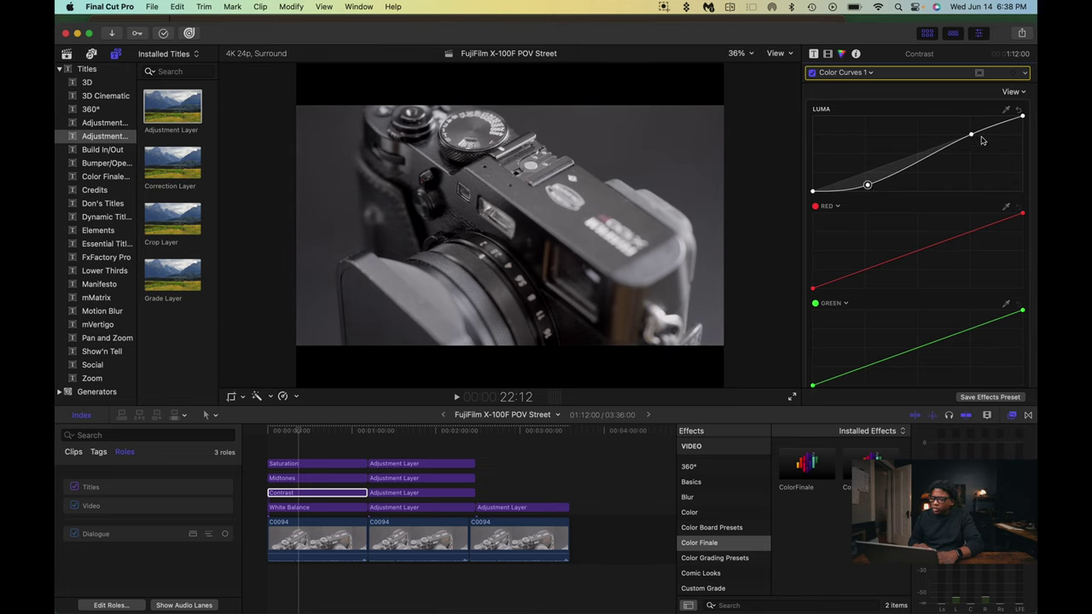
drag(970, 135, 970, 131)
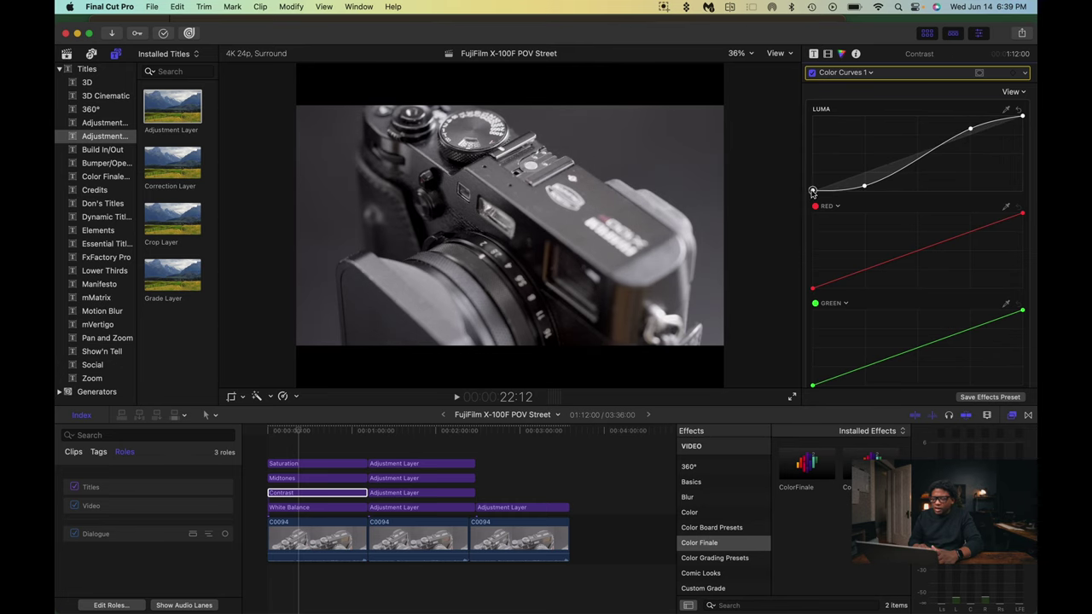
drag(812, 191, 812, 192)
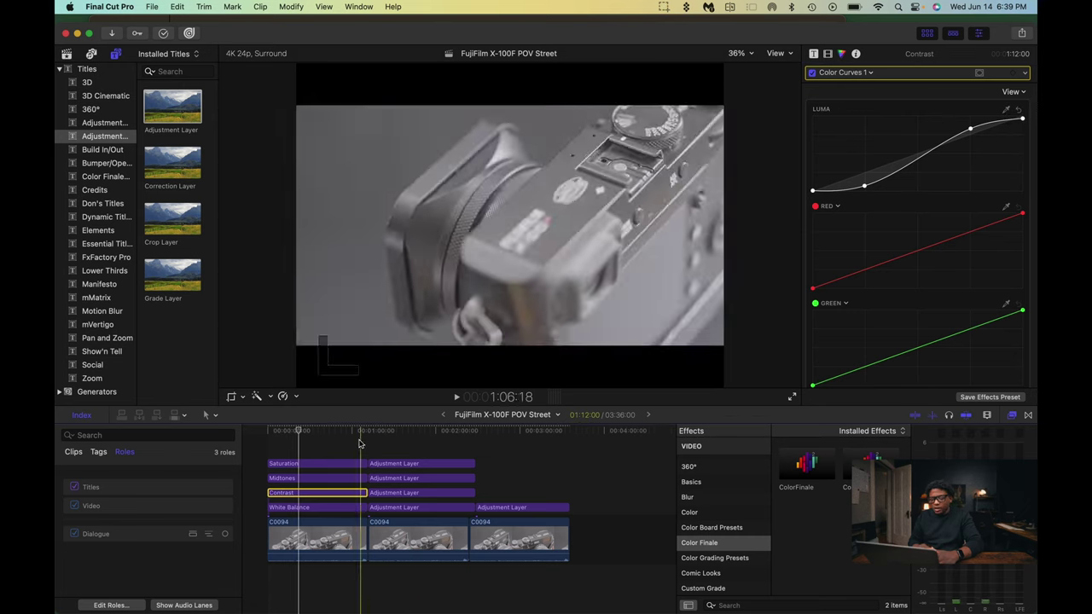
Disable Color Curves 1 on the Contrast layer and add a Color Wheels correction instead
click(317, 481)
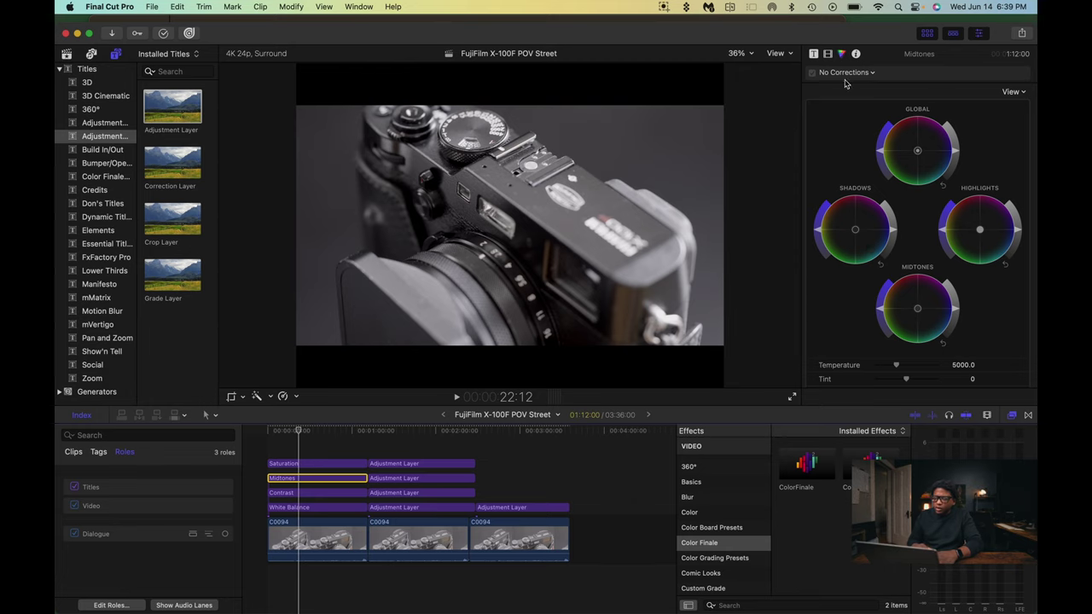
click(314, 492)
click(811, 74)
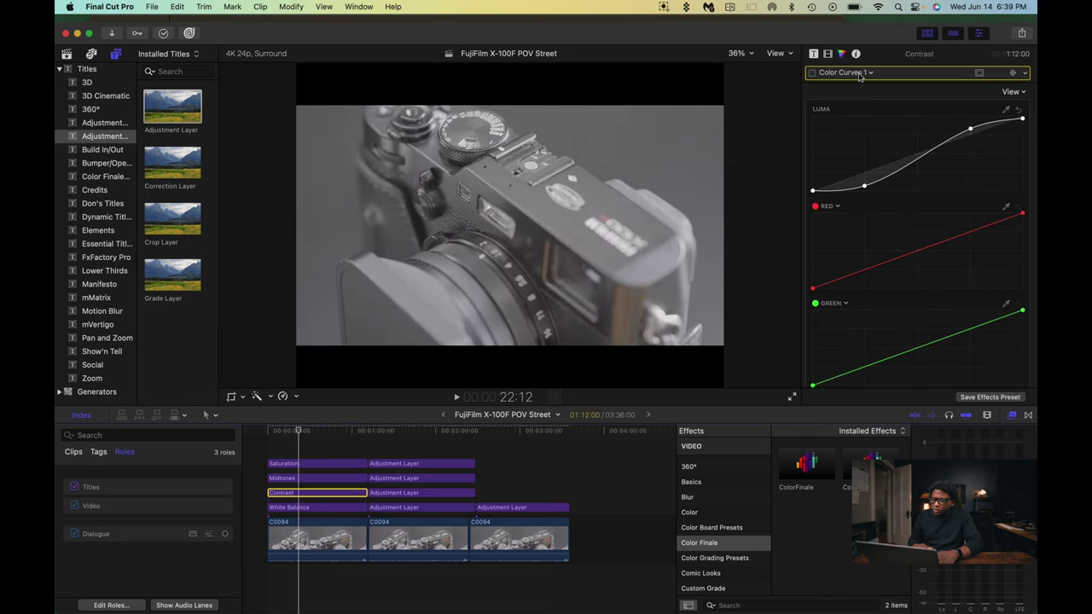
click(870, 72)
click(864, 143)
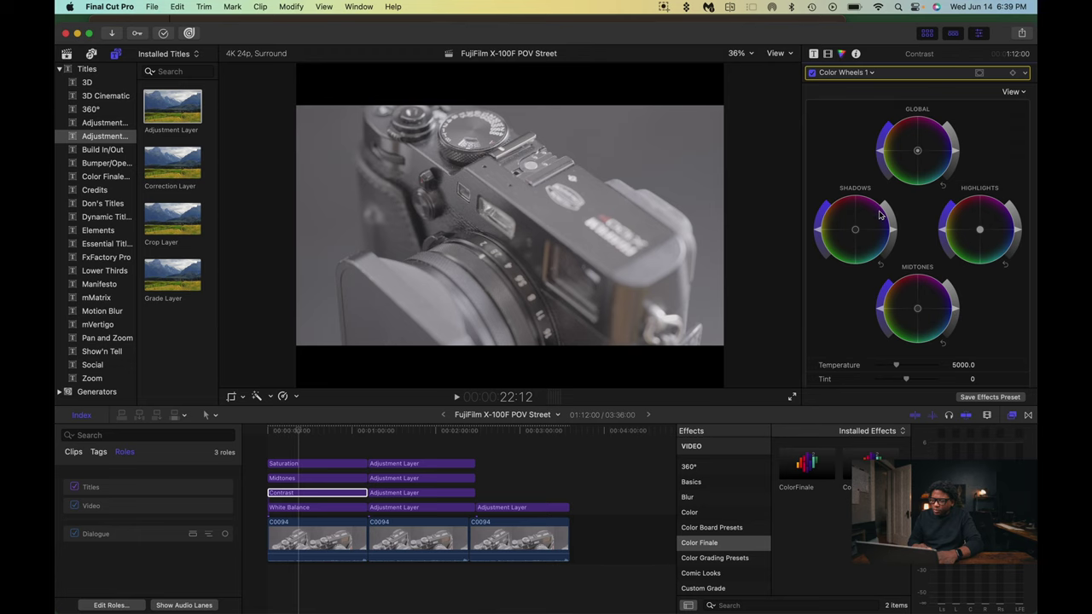
Build contrast with the color wheels by darkening the shadows, brightening the highlights slightly and darkening the midtones
drag(891, 230, 893, 251)
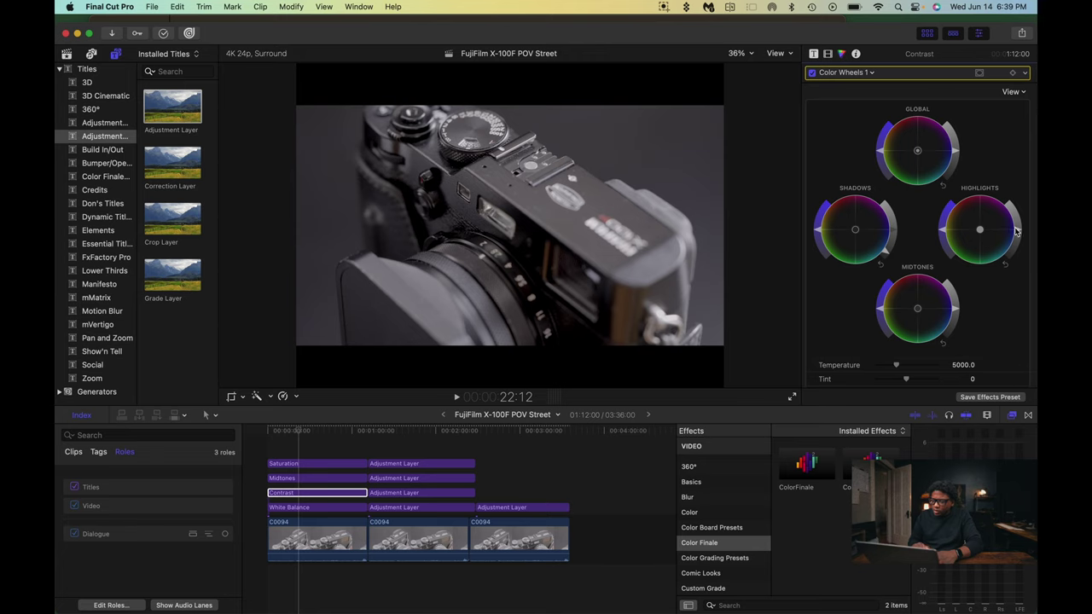
drag(1015, 232, 1018, 221)
drag(956, 307, 943, 330)
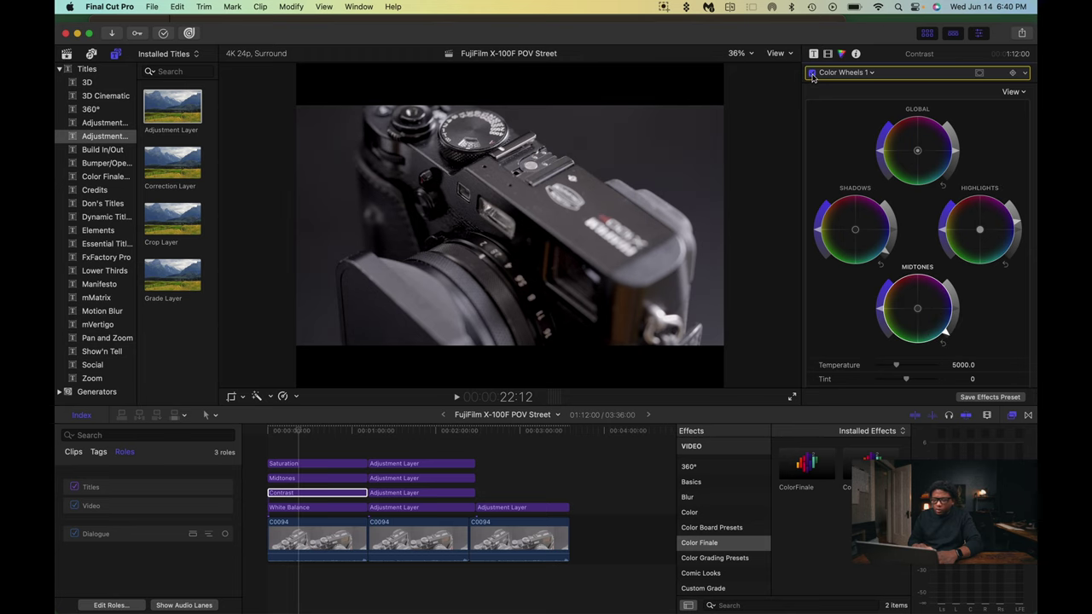
Disable Color Wheels 1 on the Contrast layer and re-enable Color Curves 1
click(811, 73)
click(850, 73)
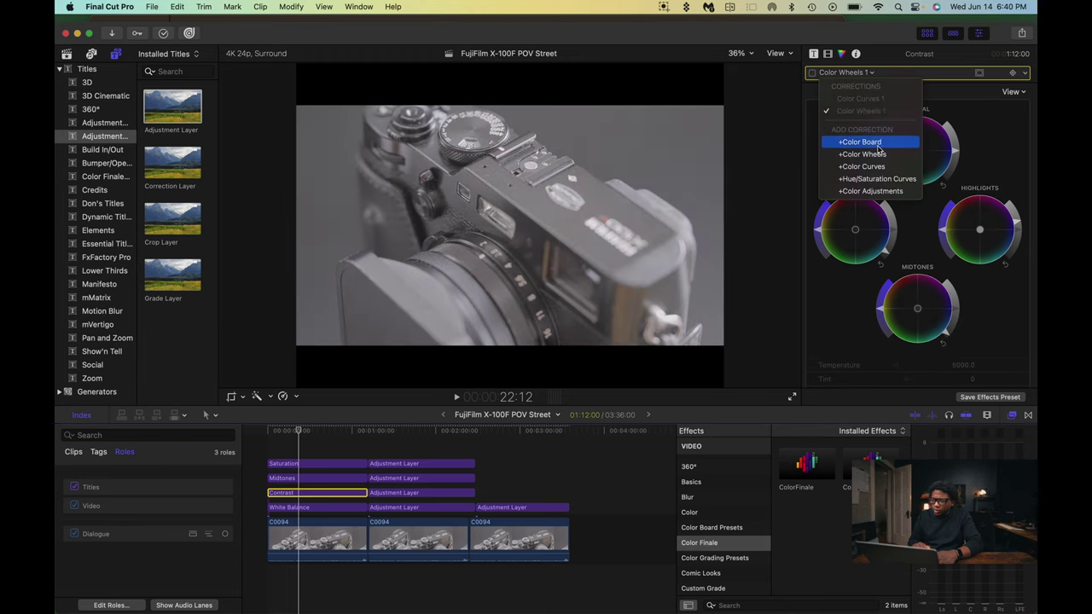
click(872, 99)
click(811, 72)
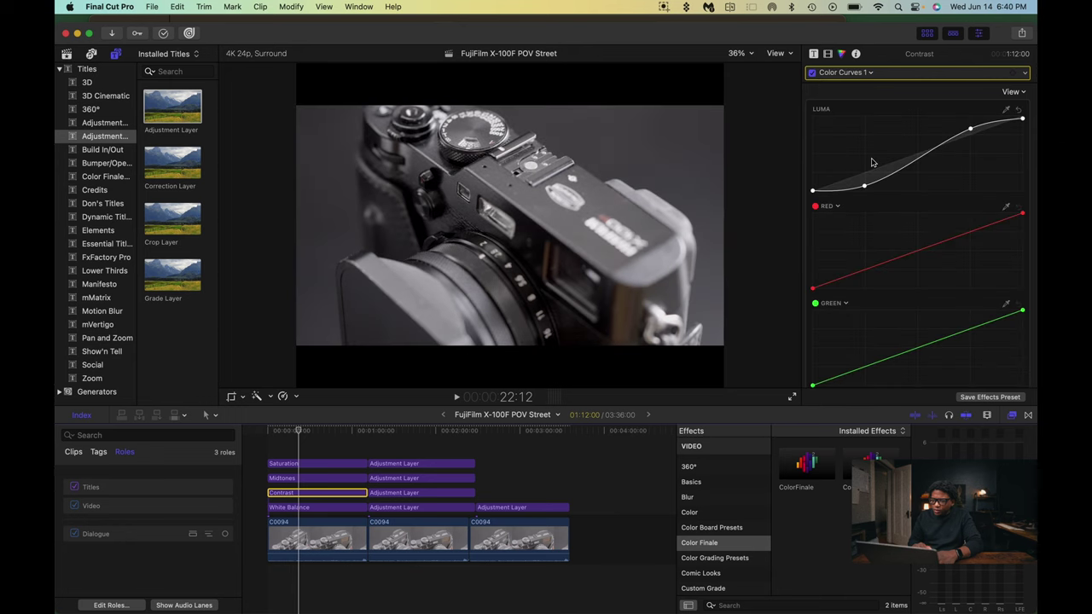
Add a Color Curves correction to the Midtones layer and pull the middle of its luma curve down to darken the midtones
click(317, 478)
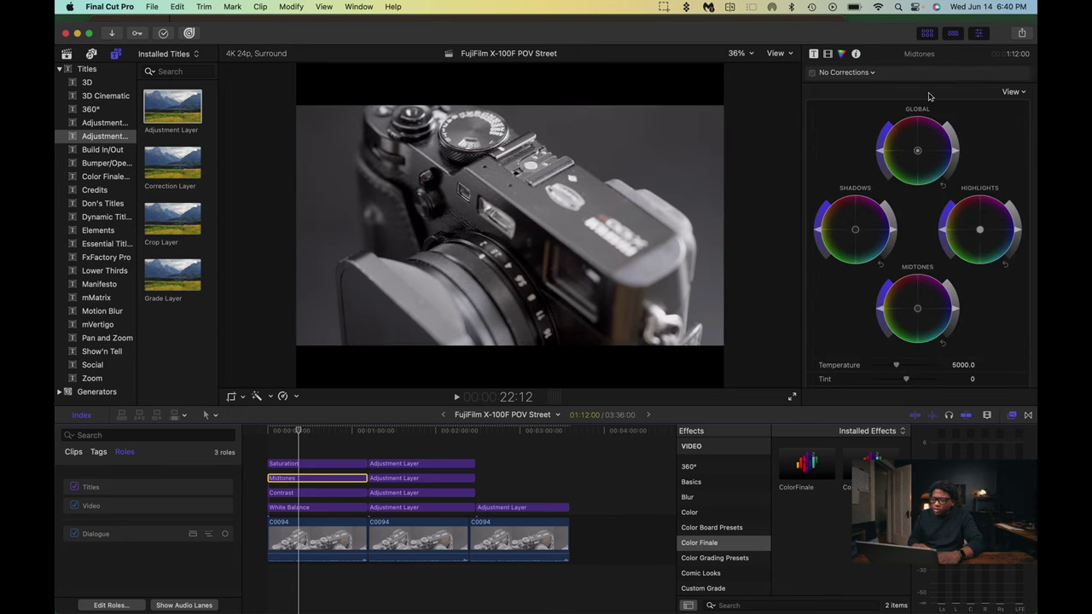
click(870, 75)
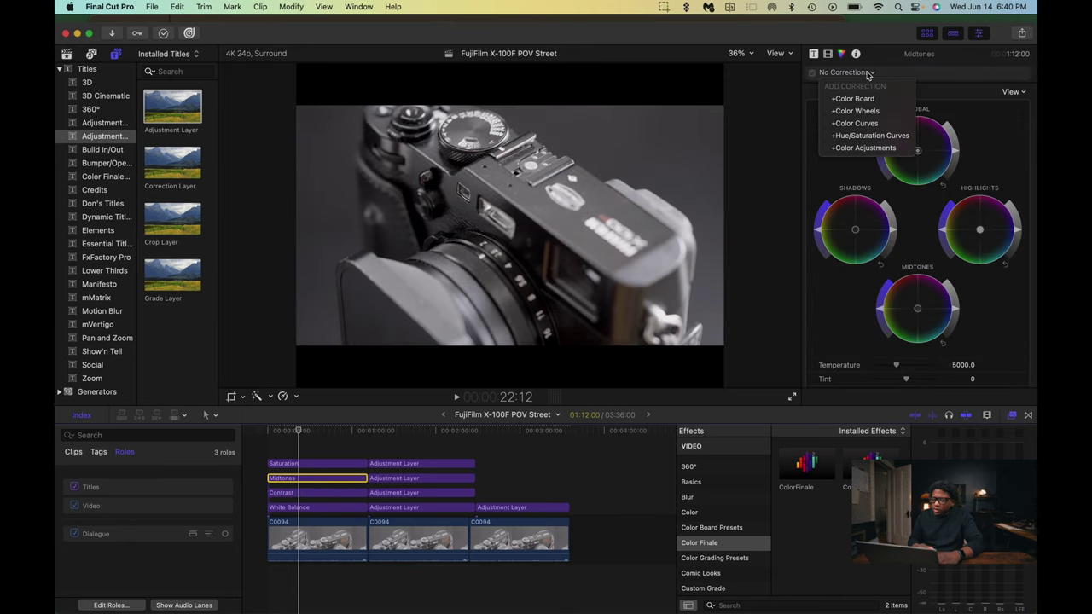
click(863, 123)
click(916, 155)
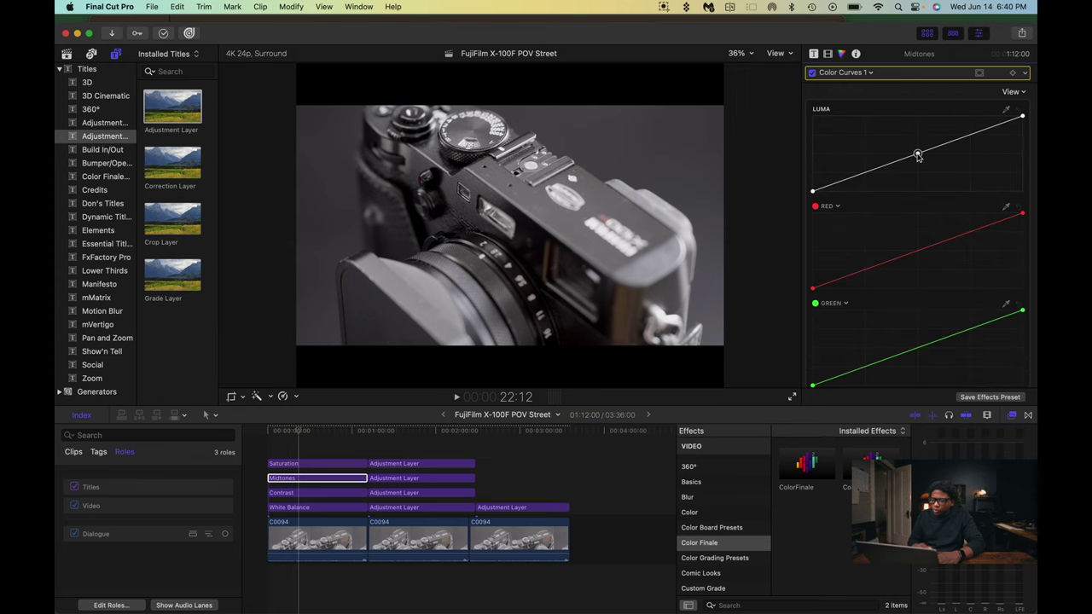
drag(917, 154, 912, 167)
click(467, 256)
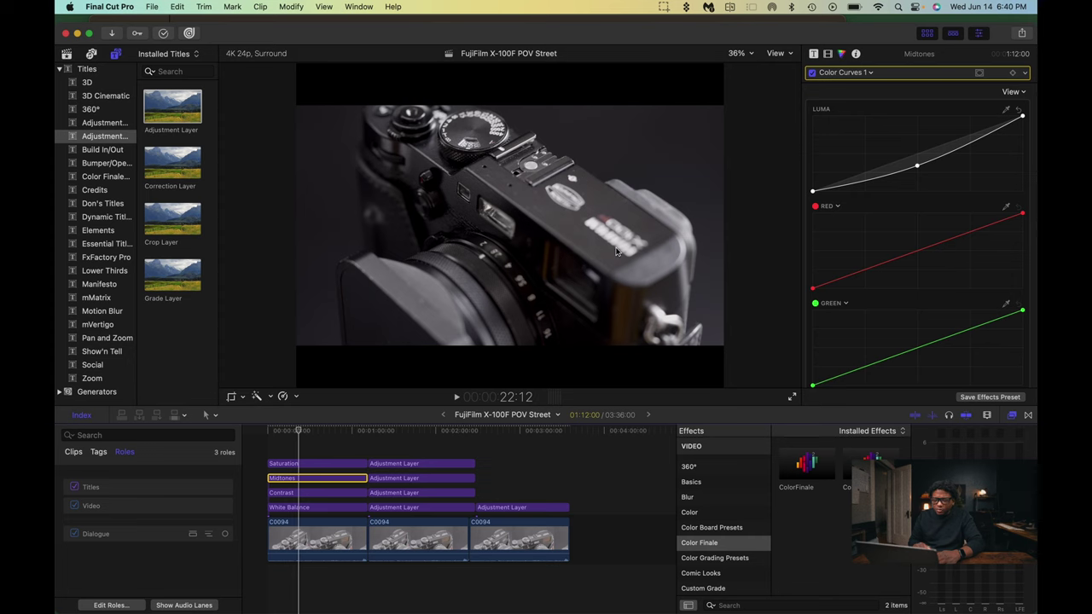
Add Color Wheels to the Saturation layer and slightly raise the saturation of the shadows and midtones
key(super+Up)
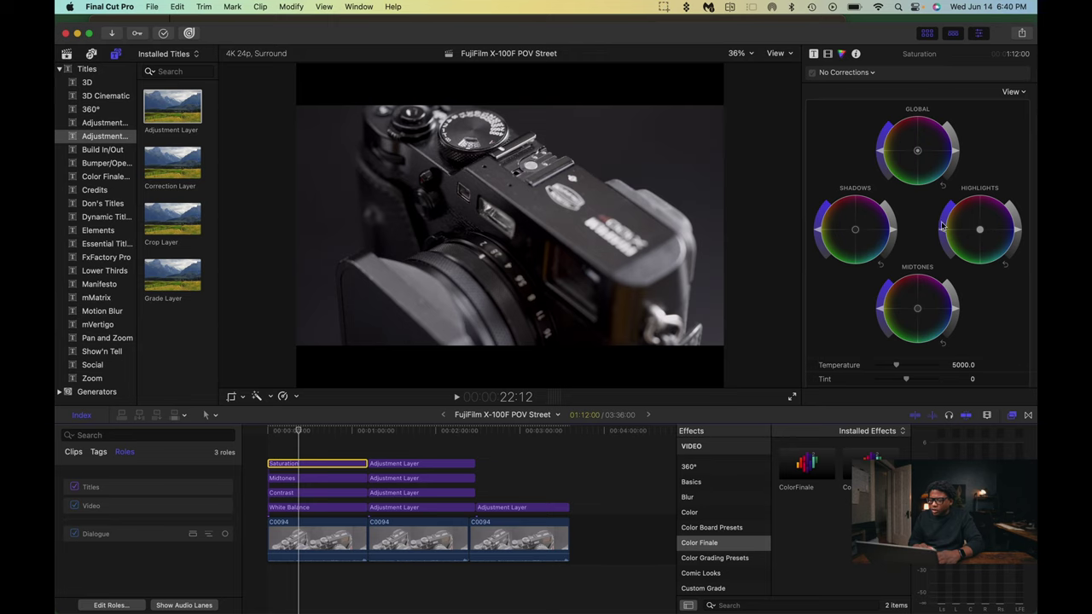
click(893, 231)
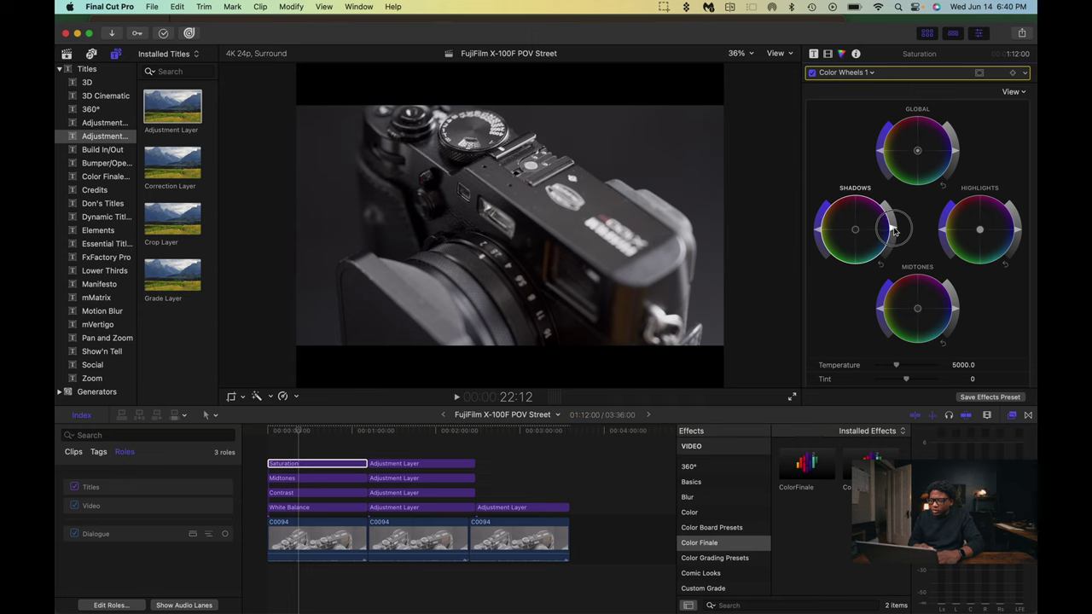
click(819, 232)
click(881, 316)
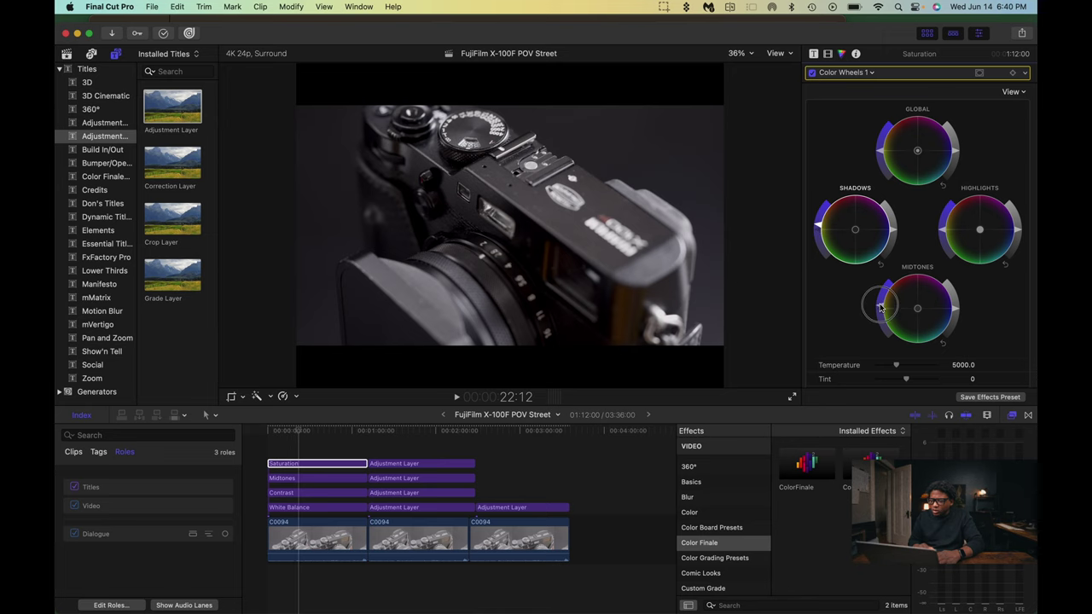
Apply Balance Color to the first clip's White Balance layer, set its method to White Balance, and sample the white lettering on the camera
click(320, 507)
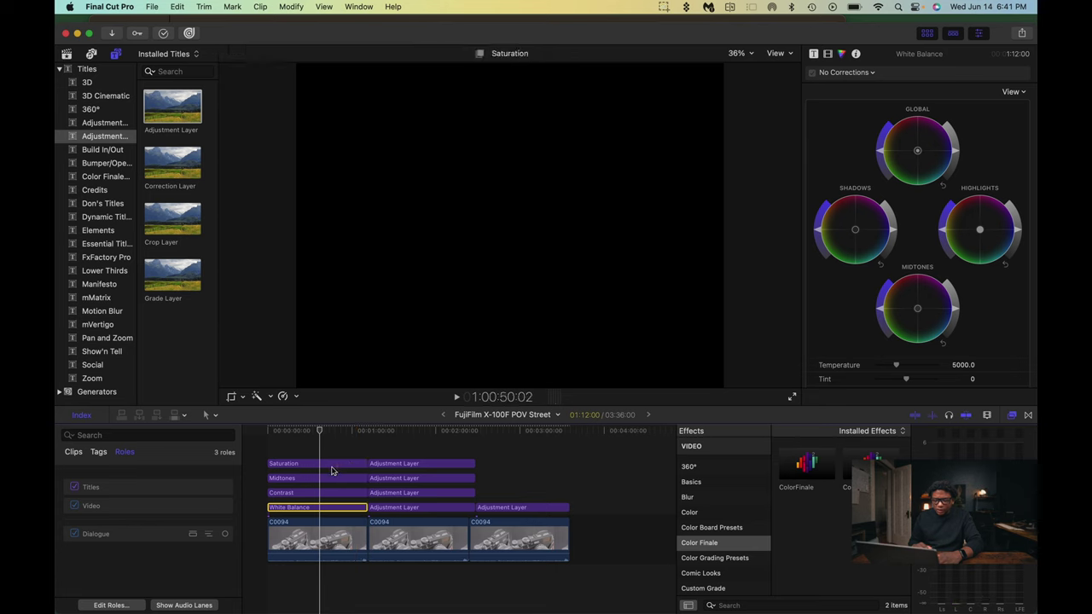
click(260, 397)
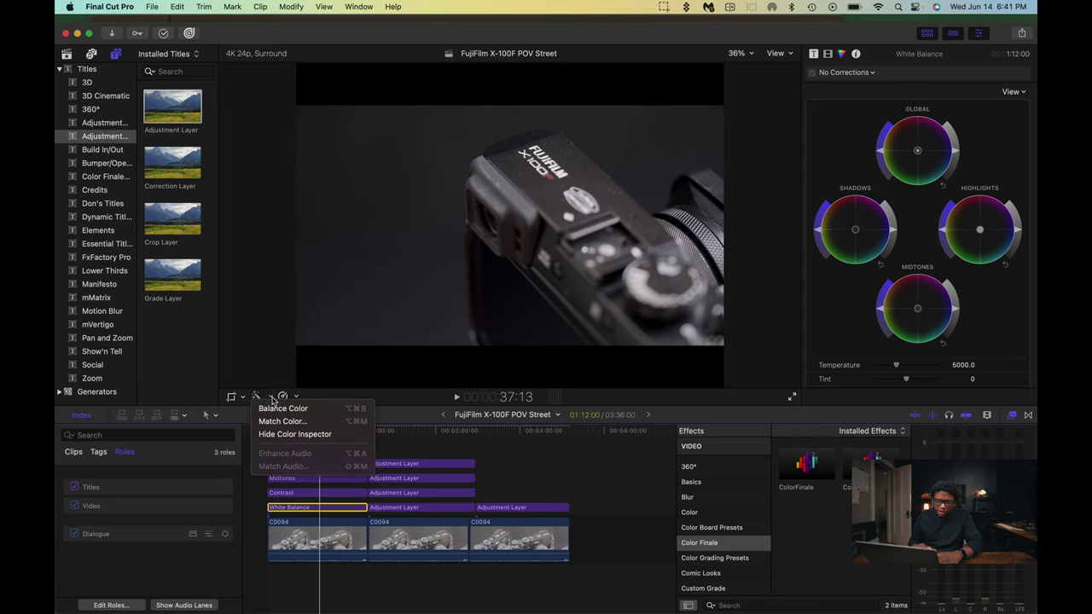
click(289, 411)
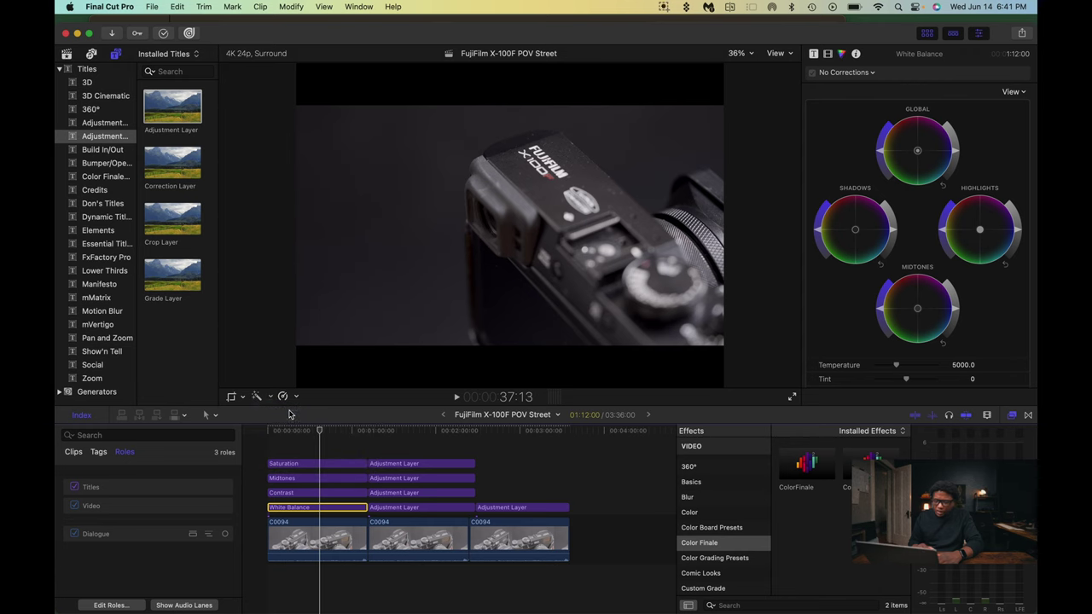
click(963, 104)
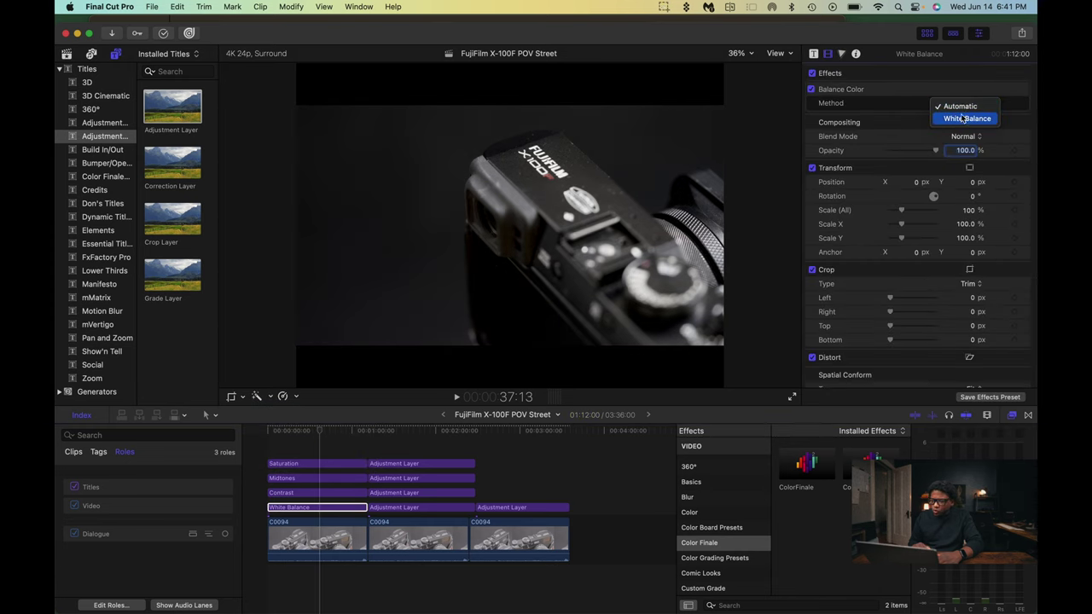
click(963, 118)
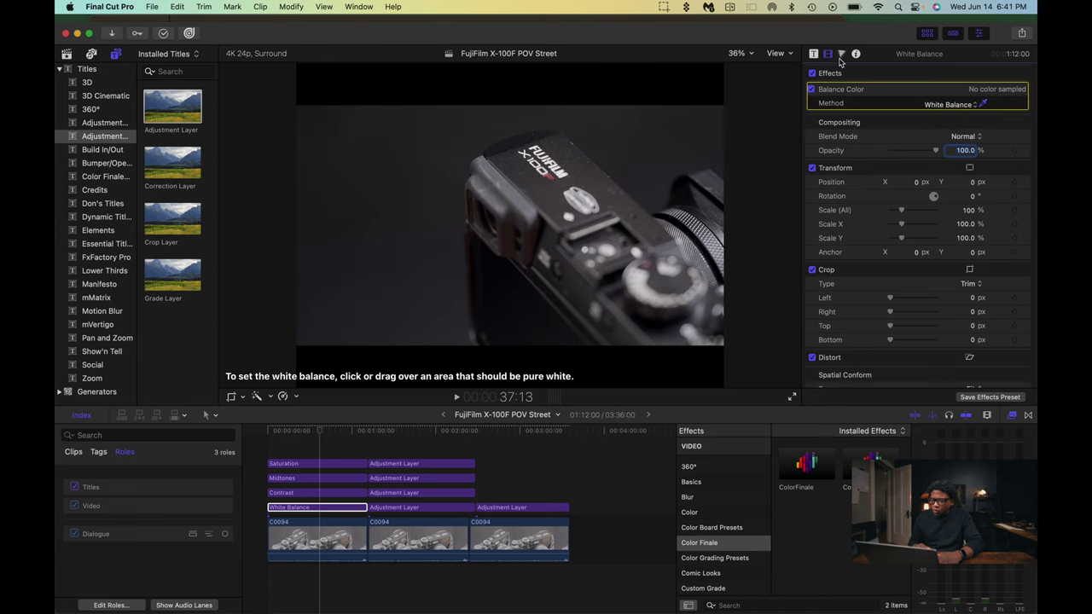
click(841, 54)
click(827, 54)
click(569, 154)
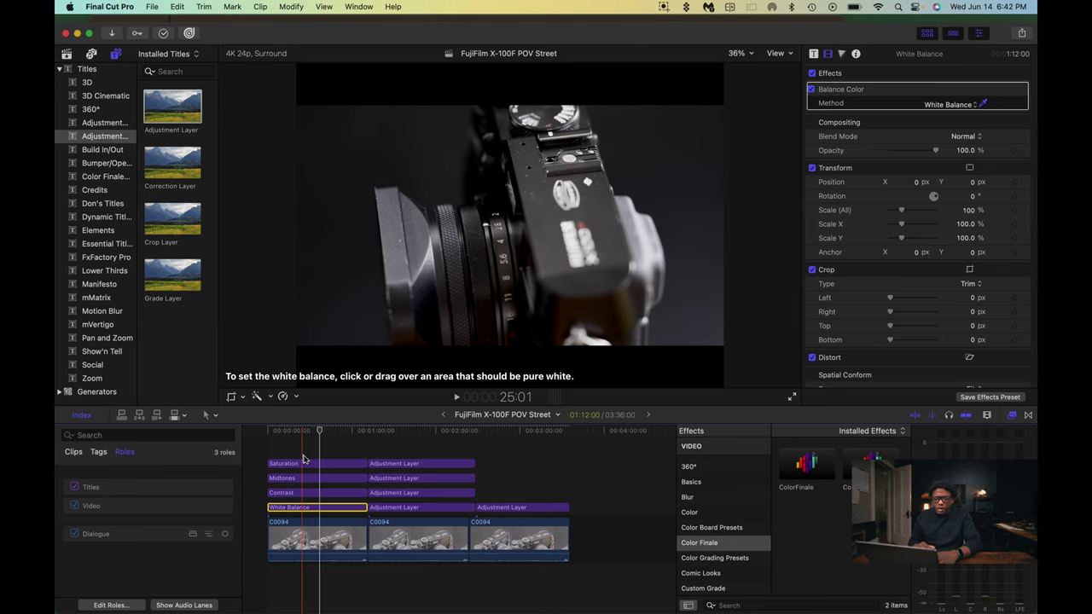
click(319, 463)
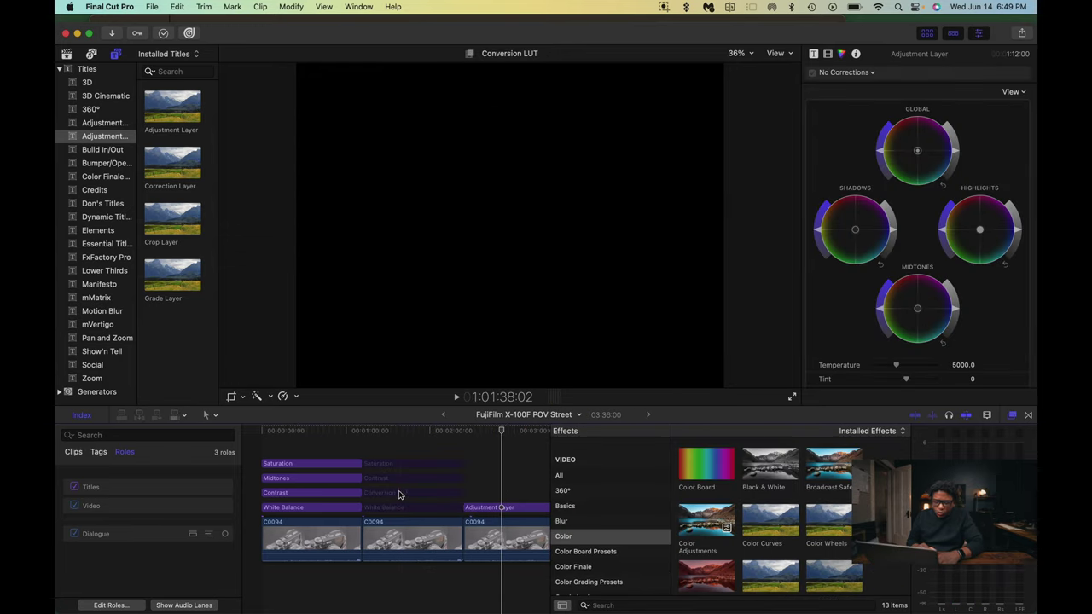
Enable the second clip's Conversion LUT layer and apply a Custom LUT effect using 1_SGamut3CineSLog3_To_LC-709
click(398, 494)
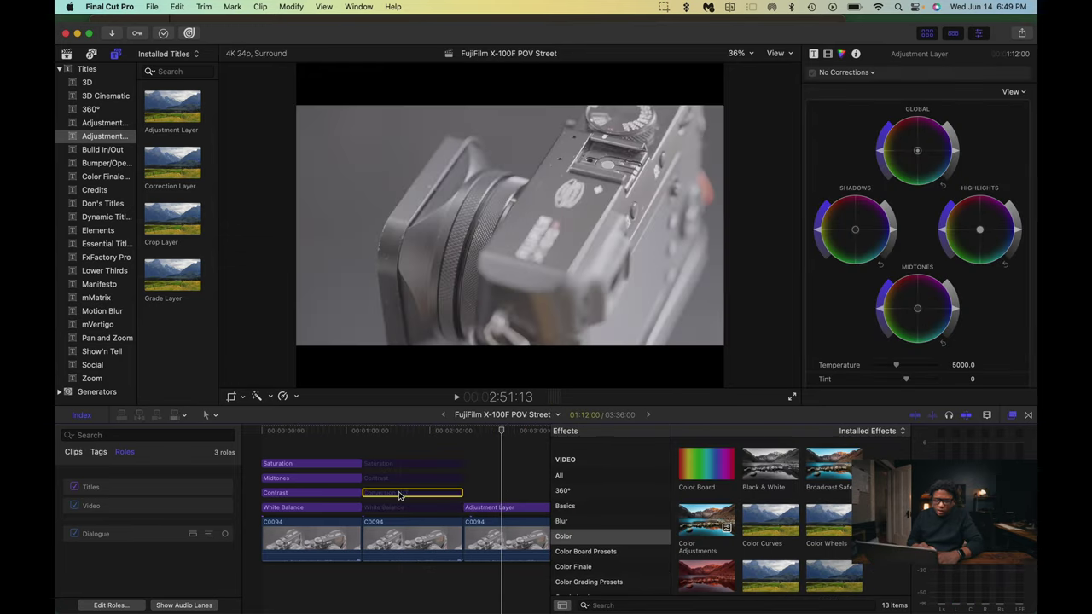
key(a)
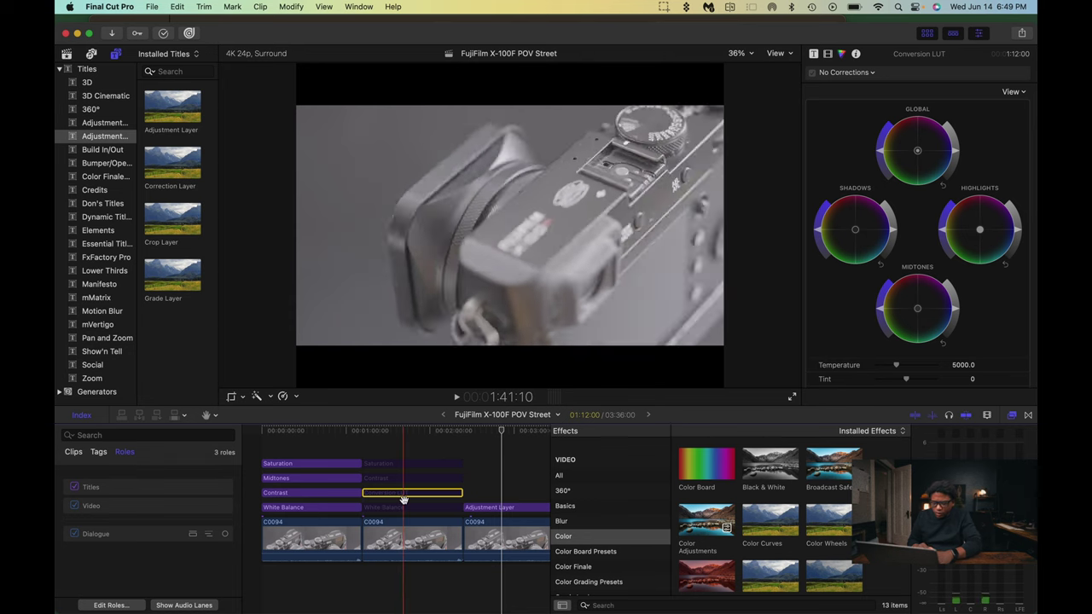
click(828, 53)
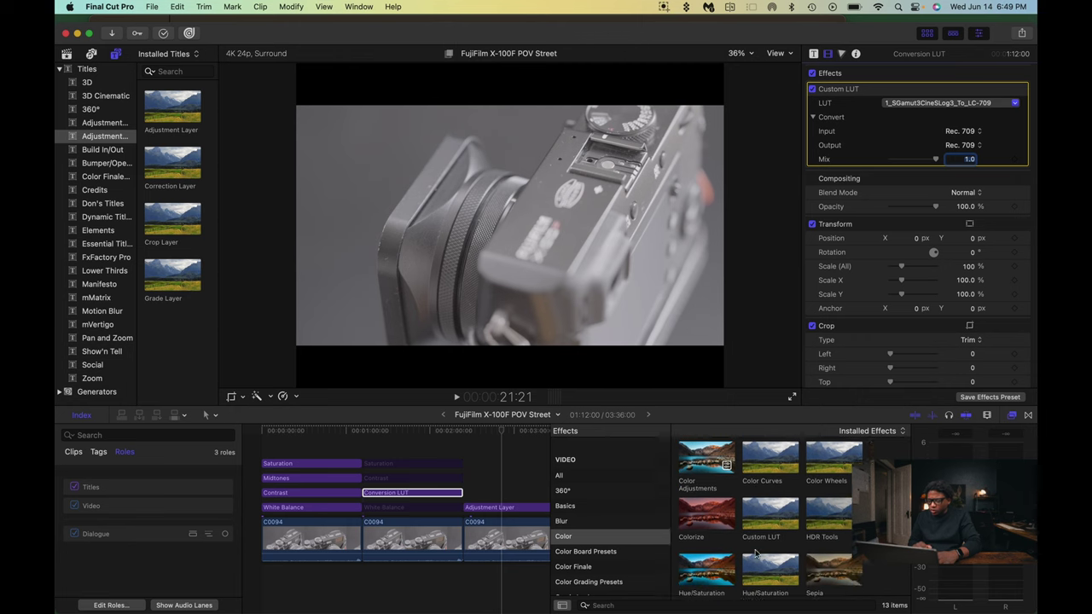
scroll(755, 553, down, 3)
drag(771, 503, 390, 499)
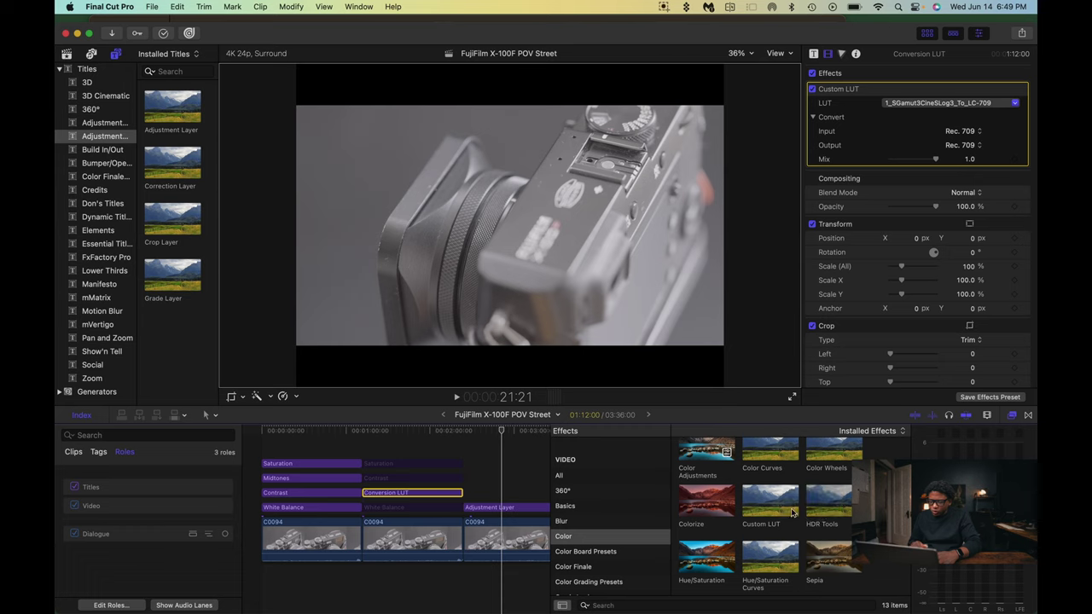
click(961, 103)
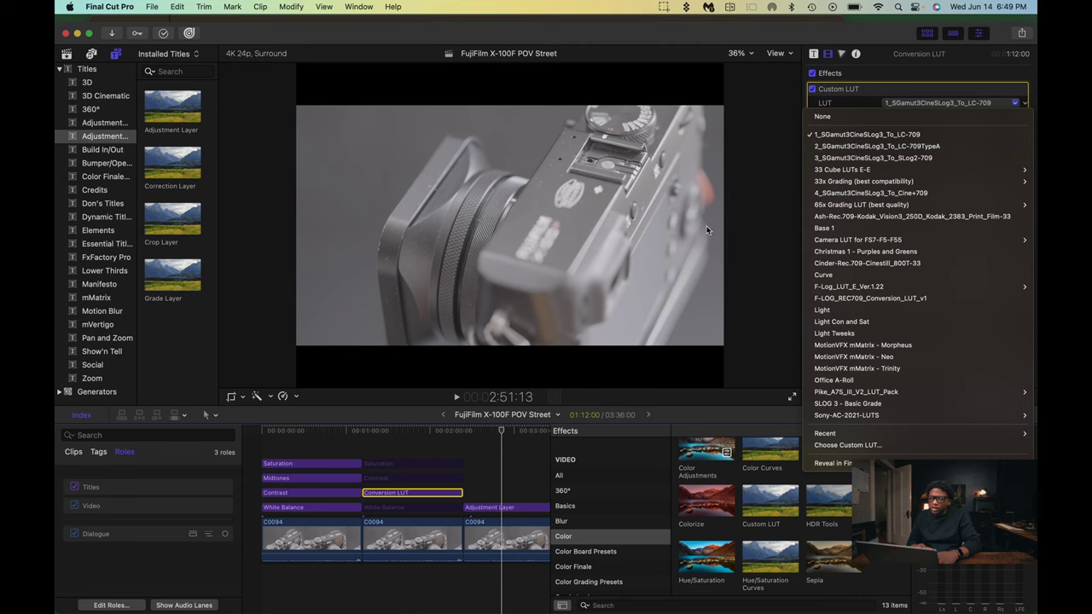
click(885, 139)
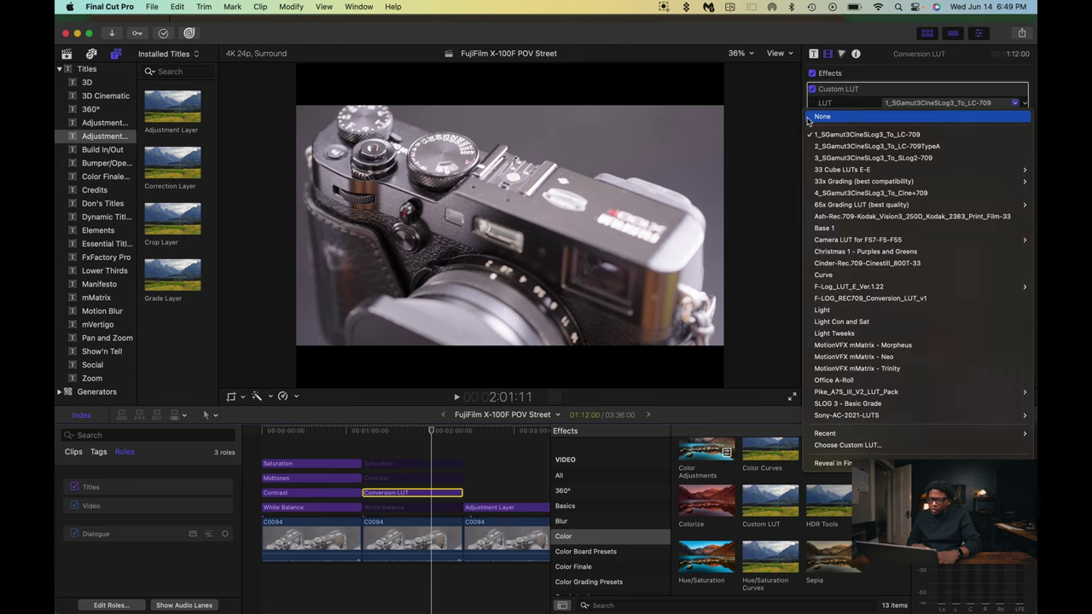
Turn the Custom LUT effect off and on again to compare the footage with and without the conversion
click(812, 99)
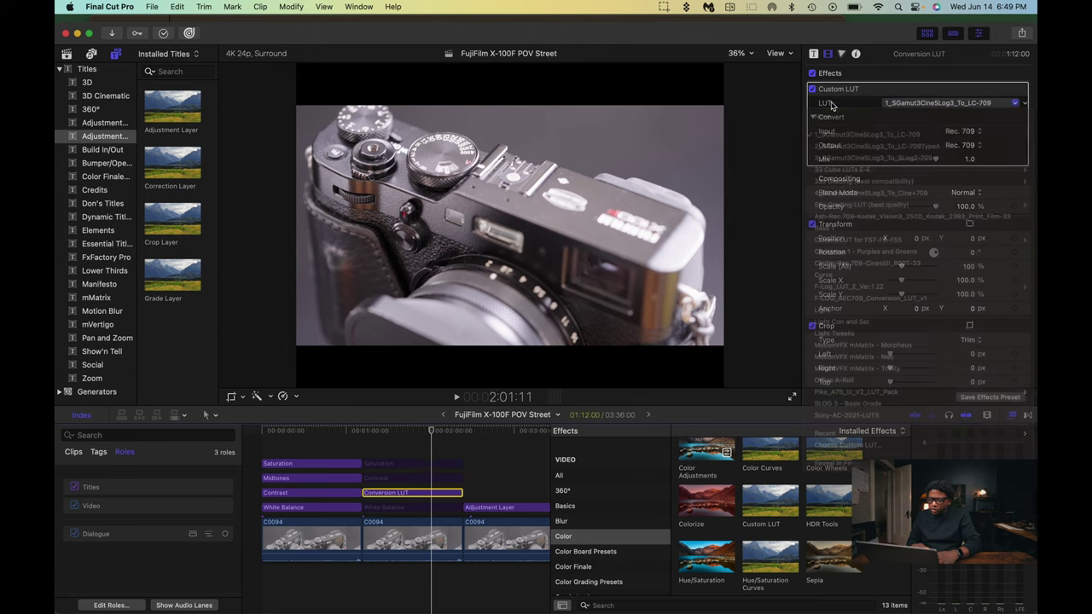
click(812, 90)
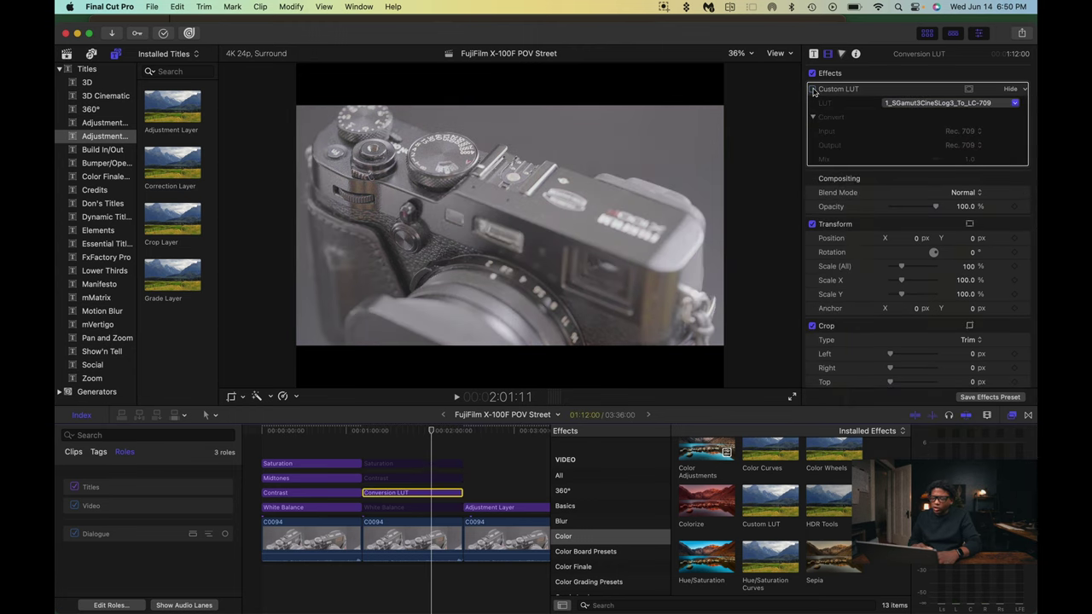
click(812, 89)
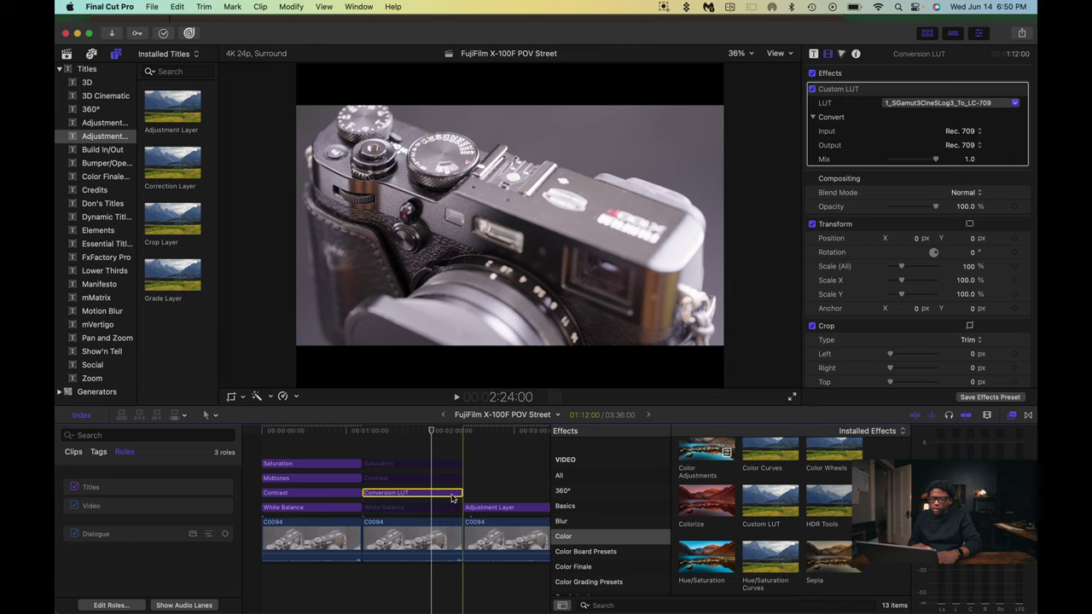
Enable the second clip's White Balance layer, toggle Balance Color off and on, and resample its white point on the camera's top plate
click(409, 510)
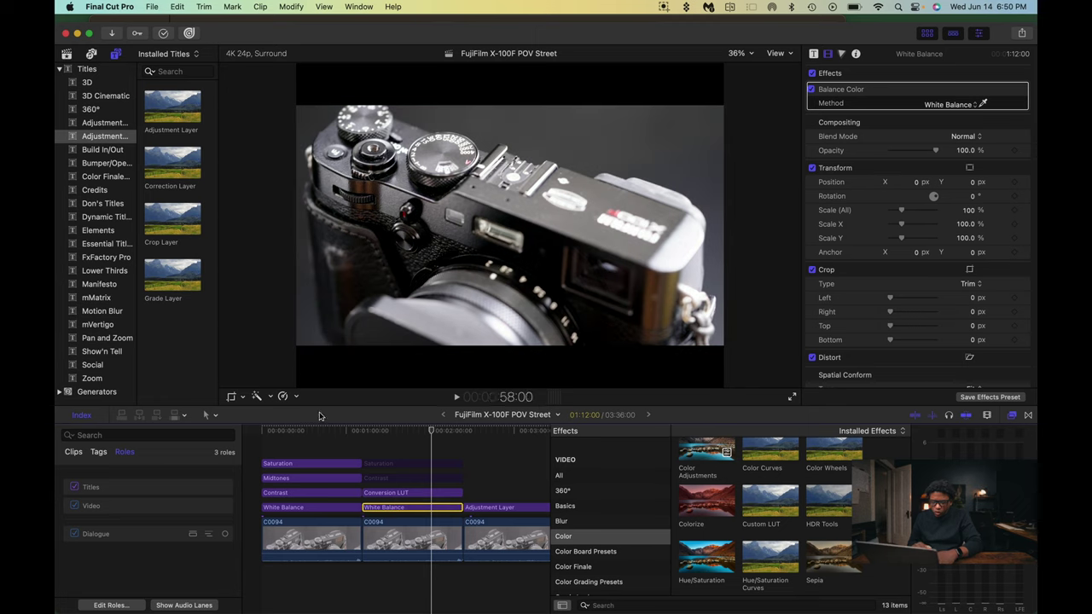
click(256, 398)
click(257, 397)
click(258, 397)
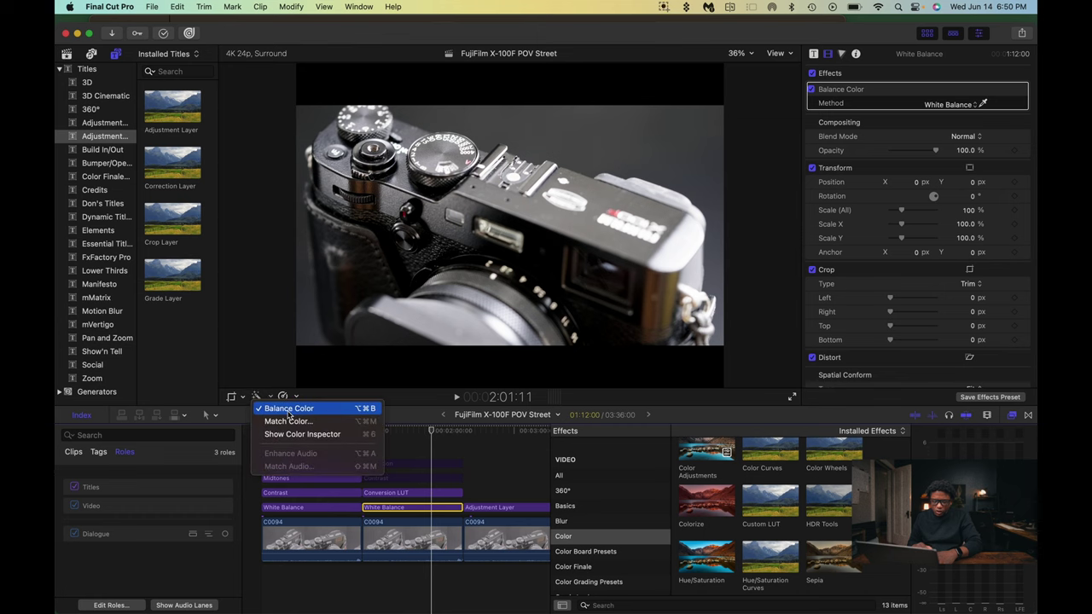
click(289, 411)
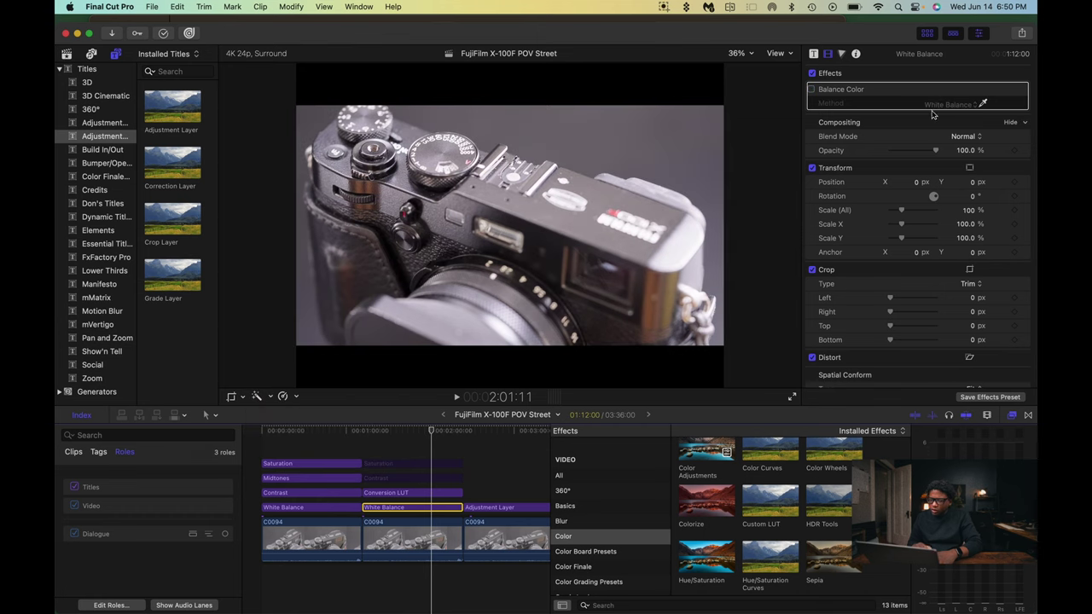
click(811, 88)
click(982, 103)
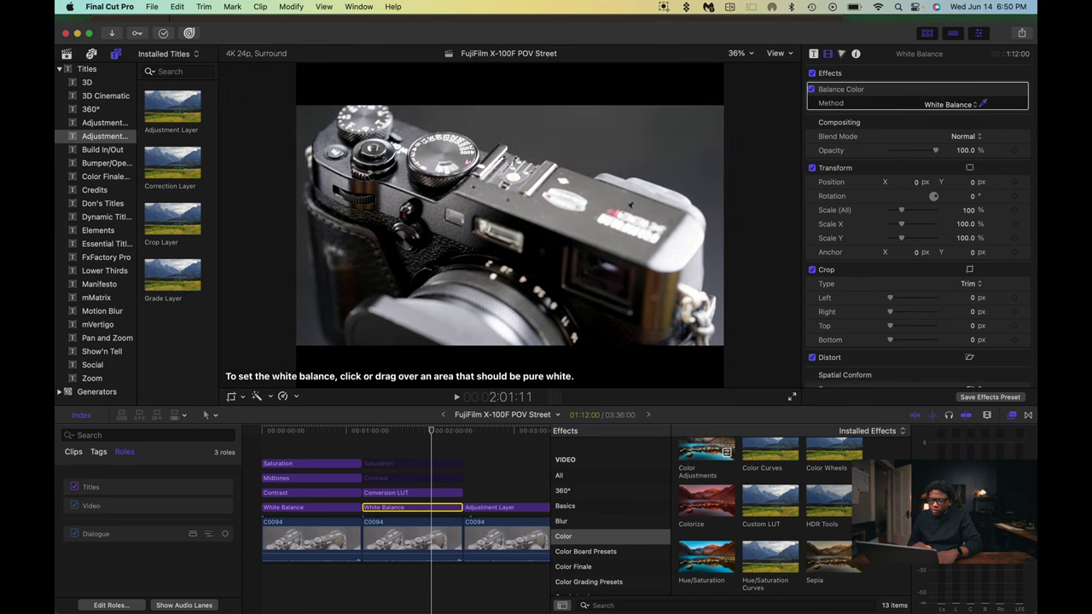
click(622, 215)
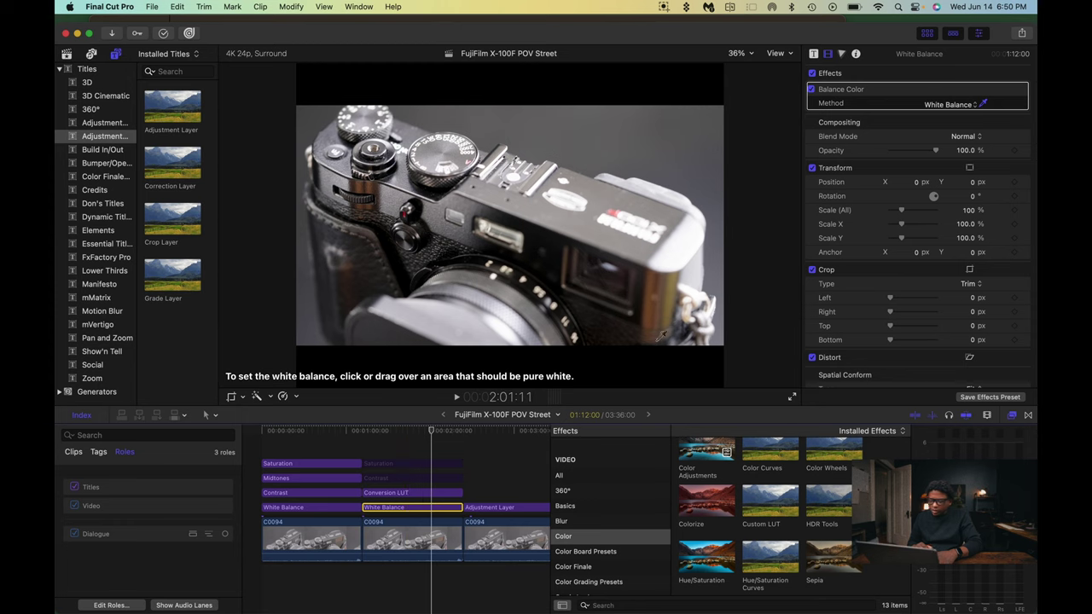
Enable the second clip's Contrast layer and toggle its Color Wheels 1 correction off and on to compare the effect
click(431, 478)
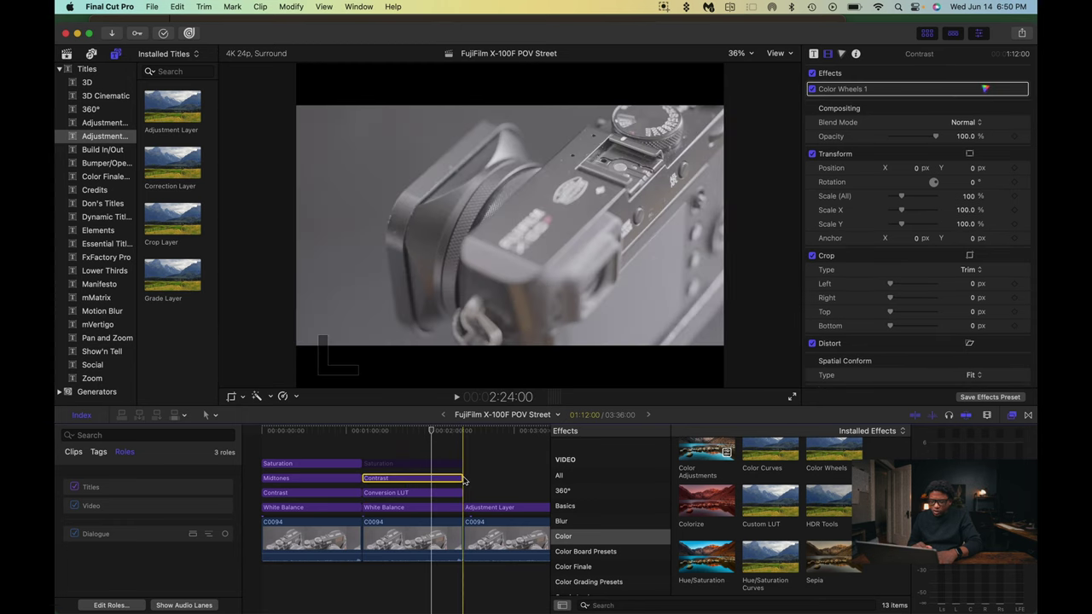
click(812, 89)
click(811, 89)
click(812, 89)
click(812, 89)
click(813, 88)
click(812, 89)
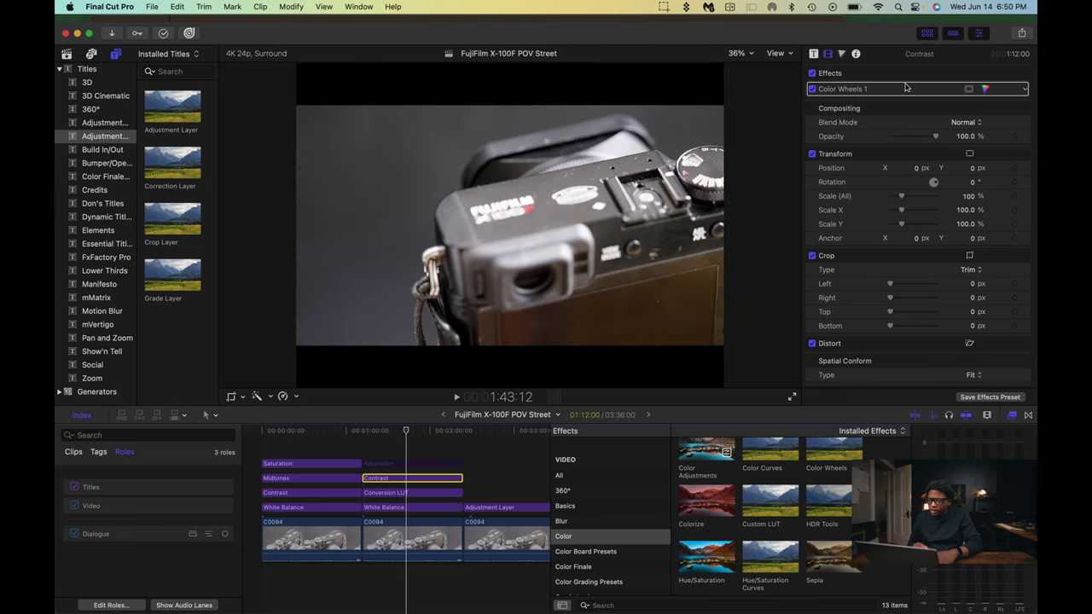
Disable Color Wheels 1 on the second clip's Contrast layer and add a Color Curves correction
click(865, 93)
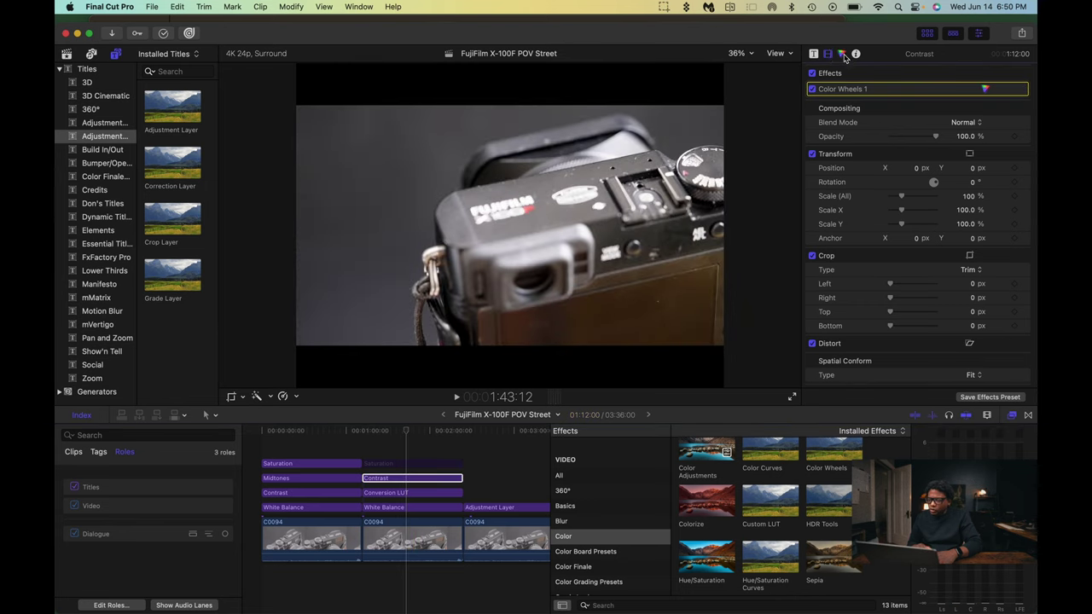
click(843, 55)
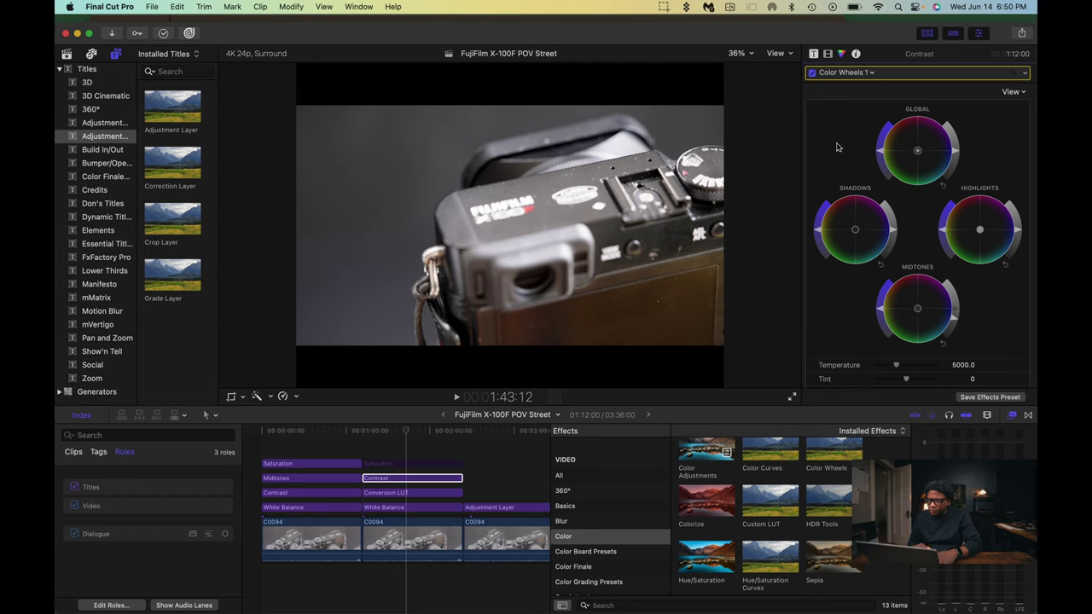
click(867, 74)
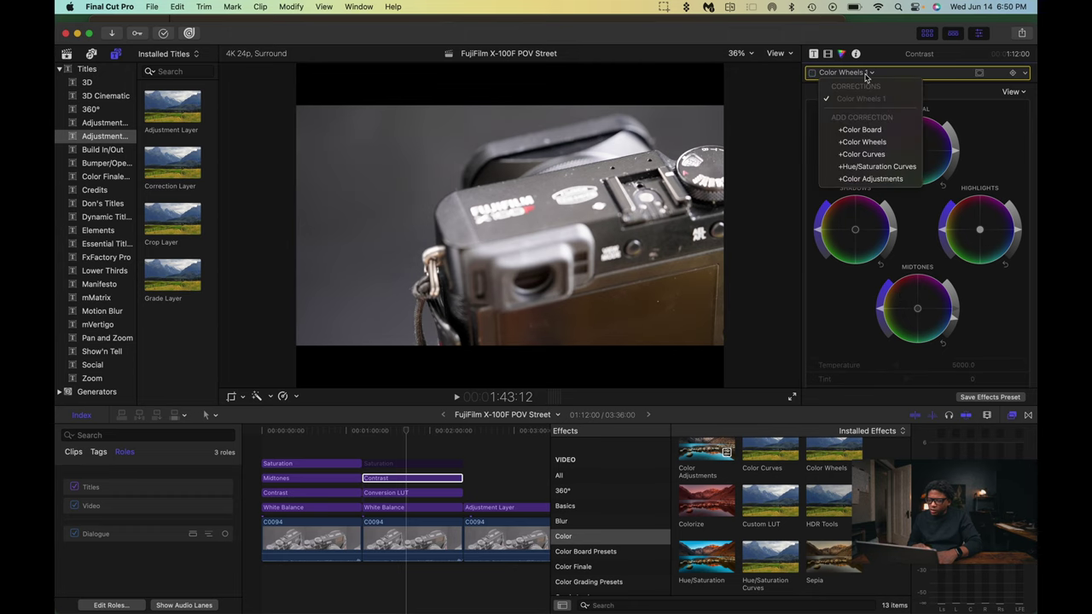
click(868, 154)
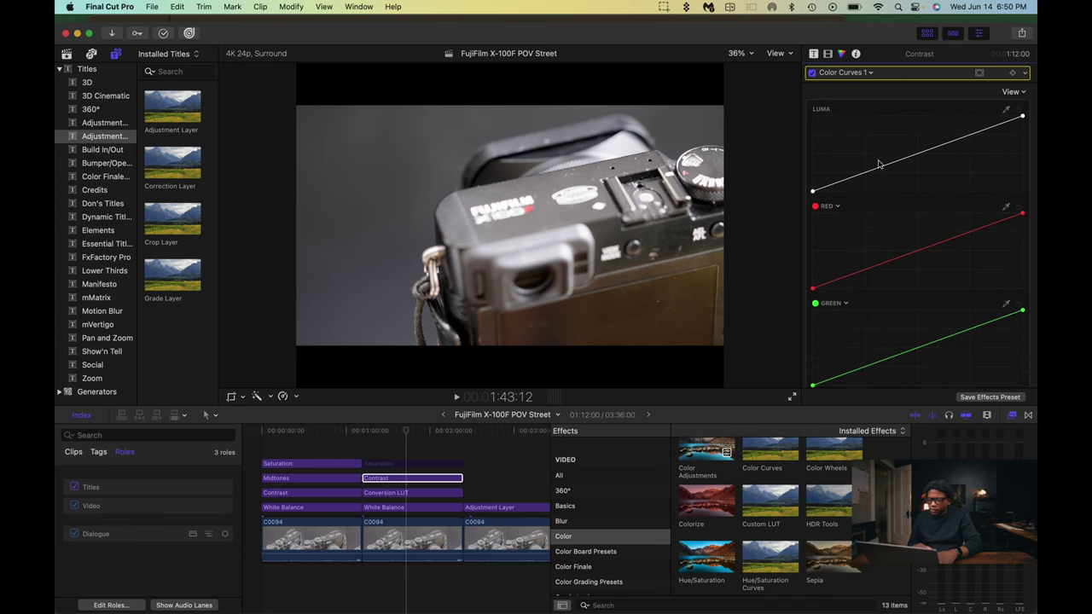
Shape the luma curve into a gentle S by lowering the shadows and raising the highlights
click(969, 135)
drag(867, 175, 868, 181)
drag(969, 135, 969, 130)
click(1022, 116)
click(812, 190)
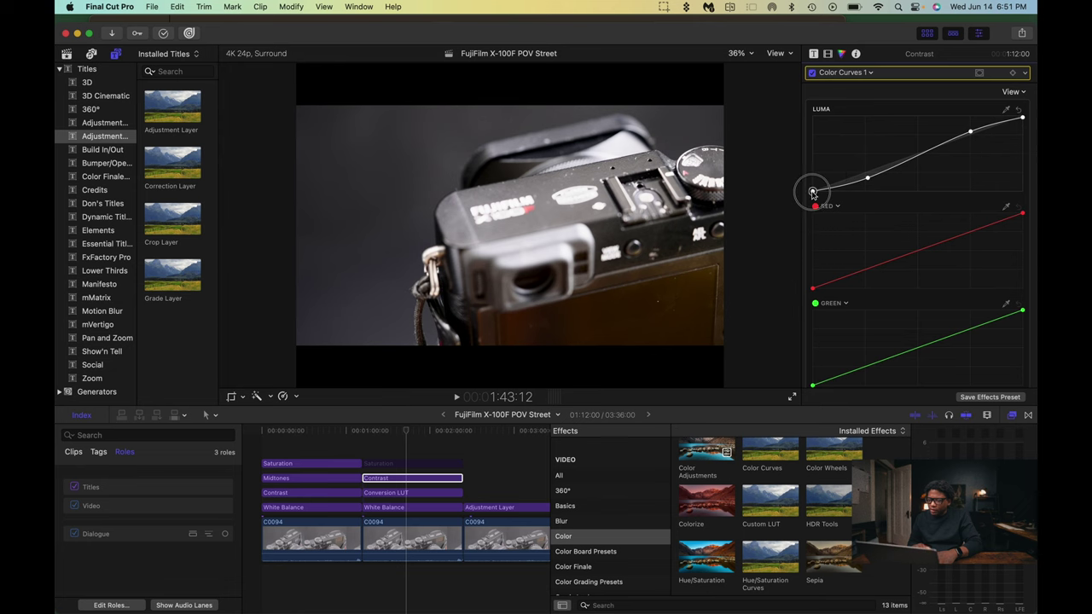
Enable the second clip's Saturation layer and slightly raise the saturation of the highlights and shadows
click(396, 465)
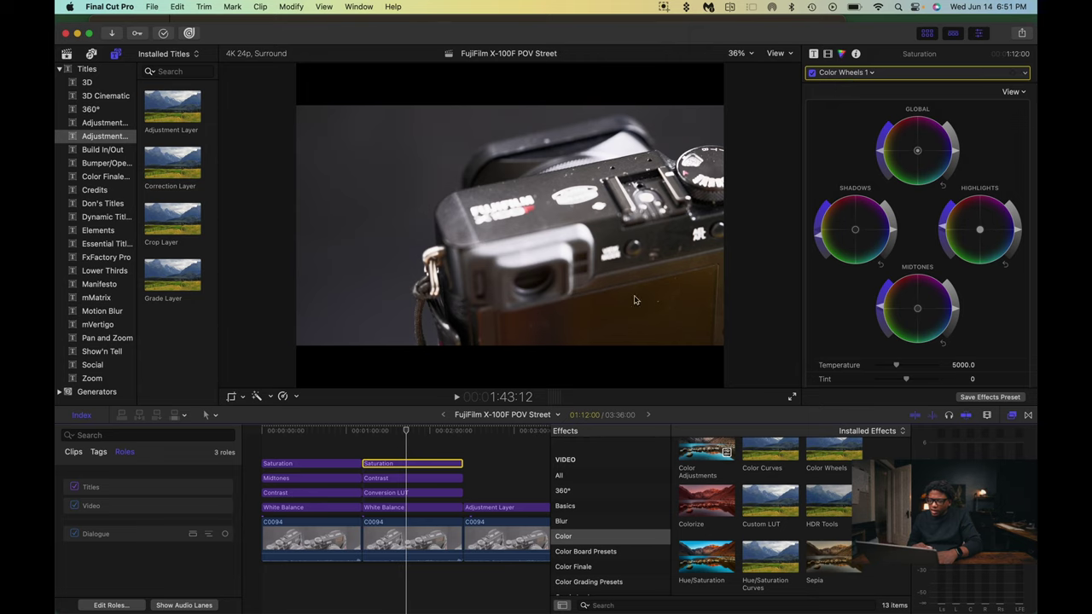
click(941, 227)
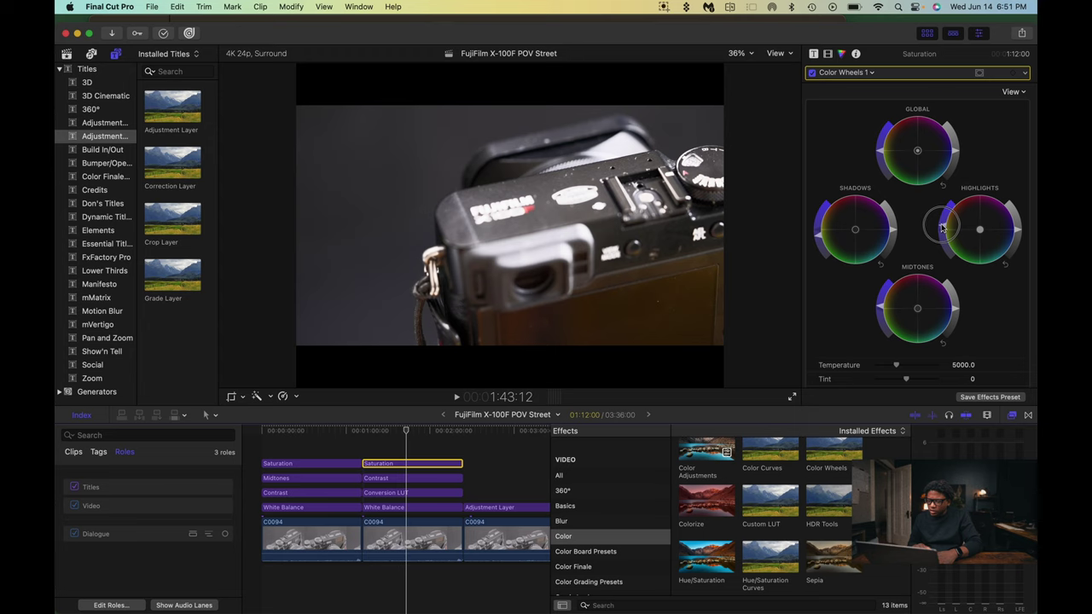
mouse_move(820, 242)
mouse_down()
mouse_move(811, 192)
mouse_move(818, 246)
mouse_move(813, 230)
mouse_up()
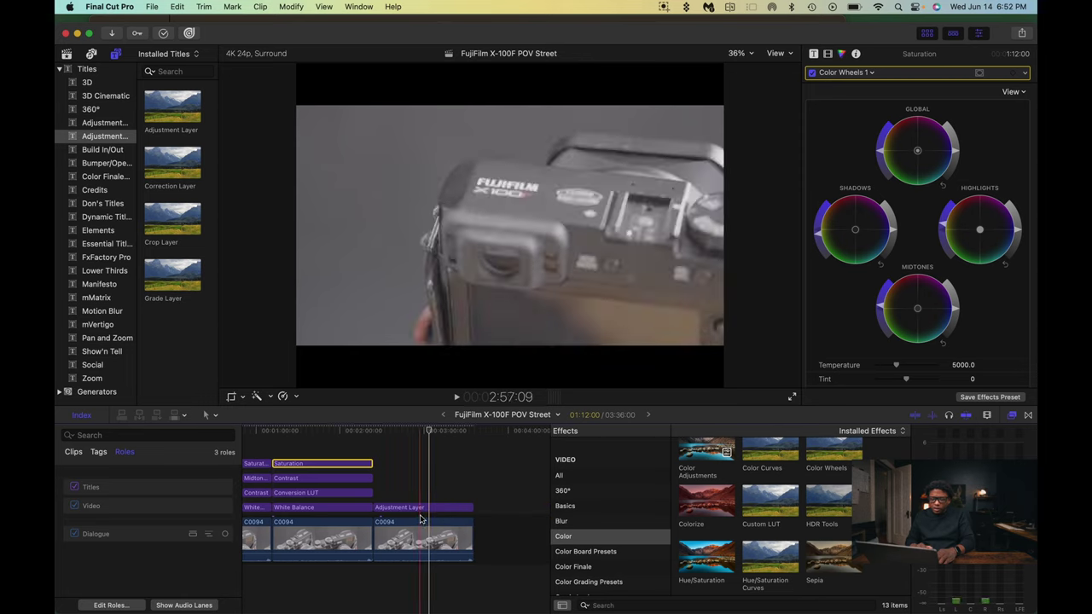
Rename the adjustment layer above the third clip as Color Final Pro
click(401, 507)
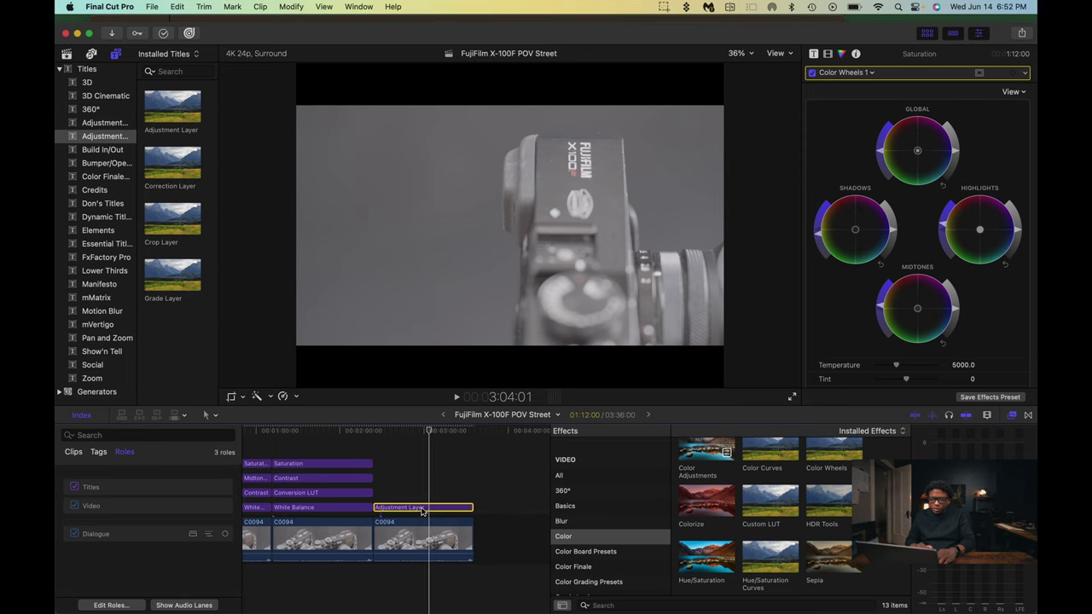
right_click(421, 510)
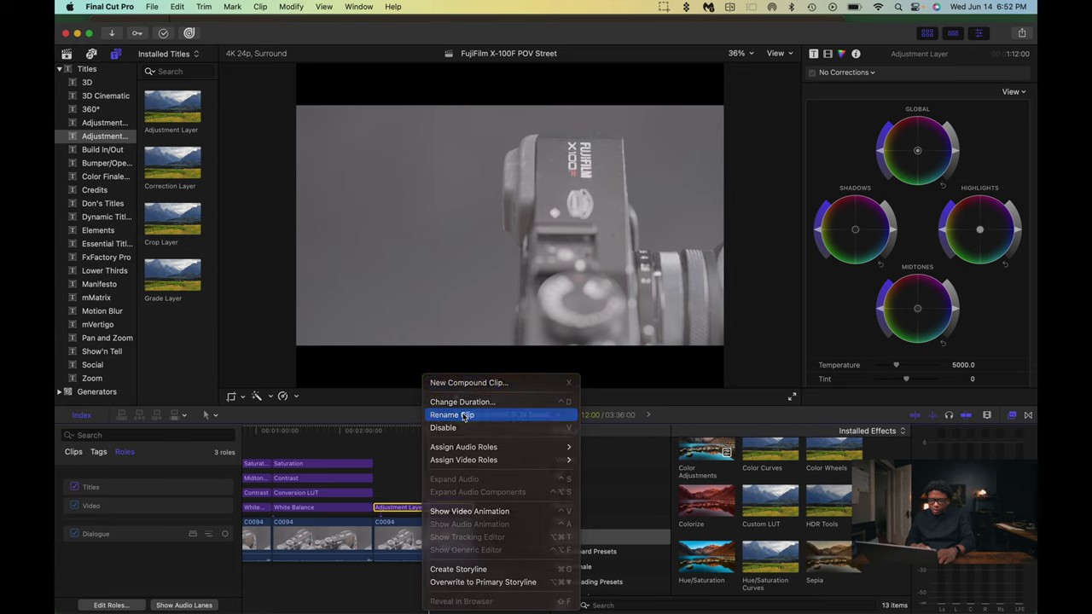
click(425, 506)
text(Color Final Pro)
key(Return)
Apply the ColorFinalePro effect to the Color Final Pro adjustment layer and show its effect settings
scroll(598, 503, down, 2)
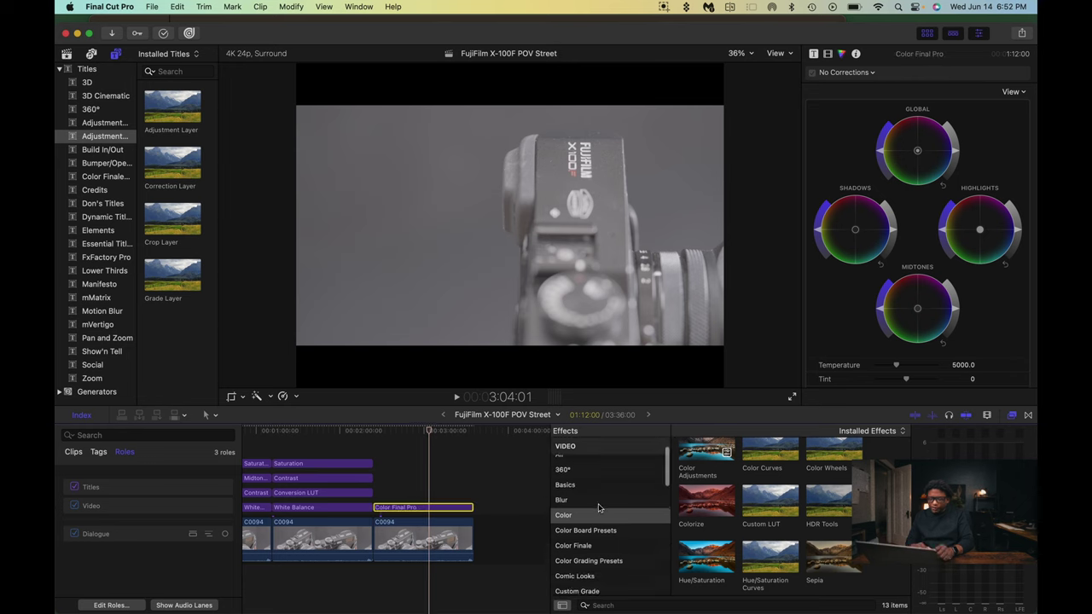
click(573, 542)
click(770, 469)
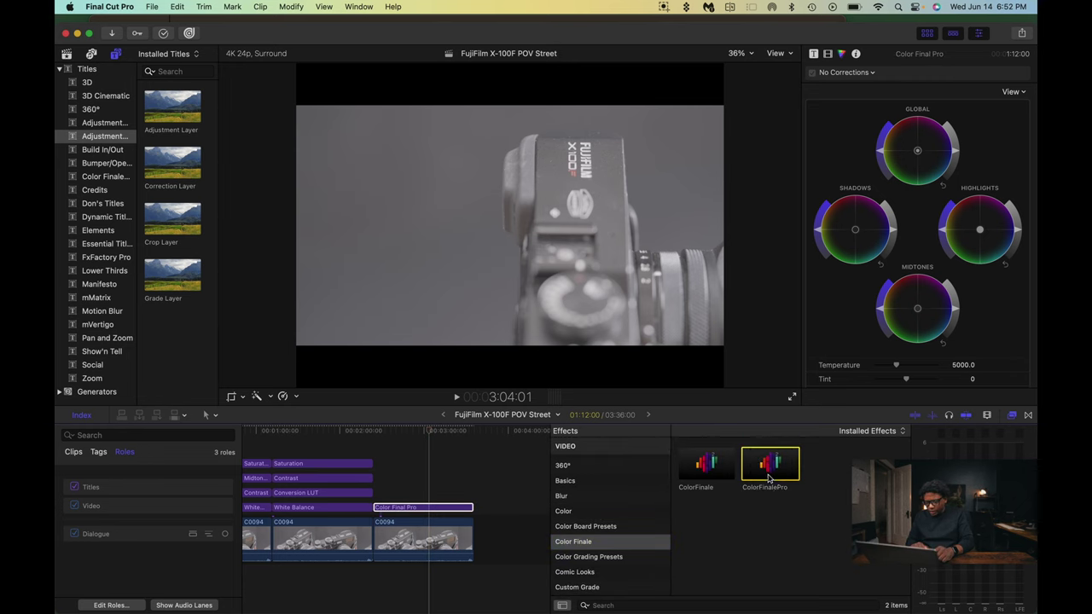
drag(770, 469, 429, 509)
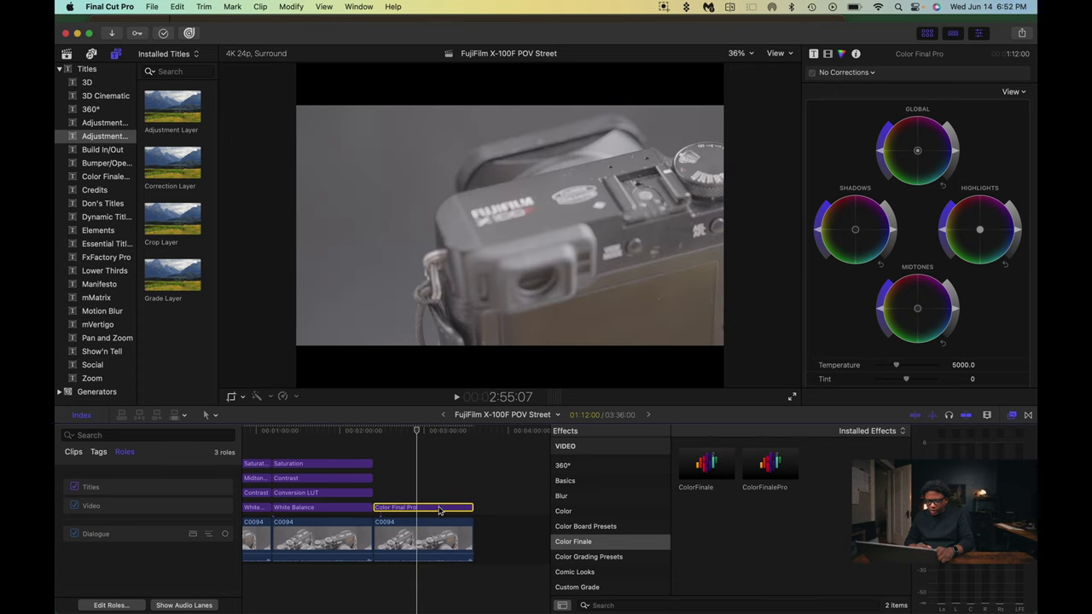
click(828, 54)
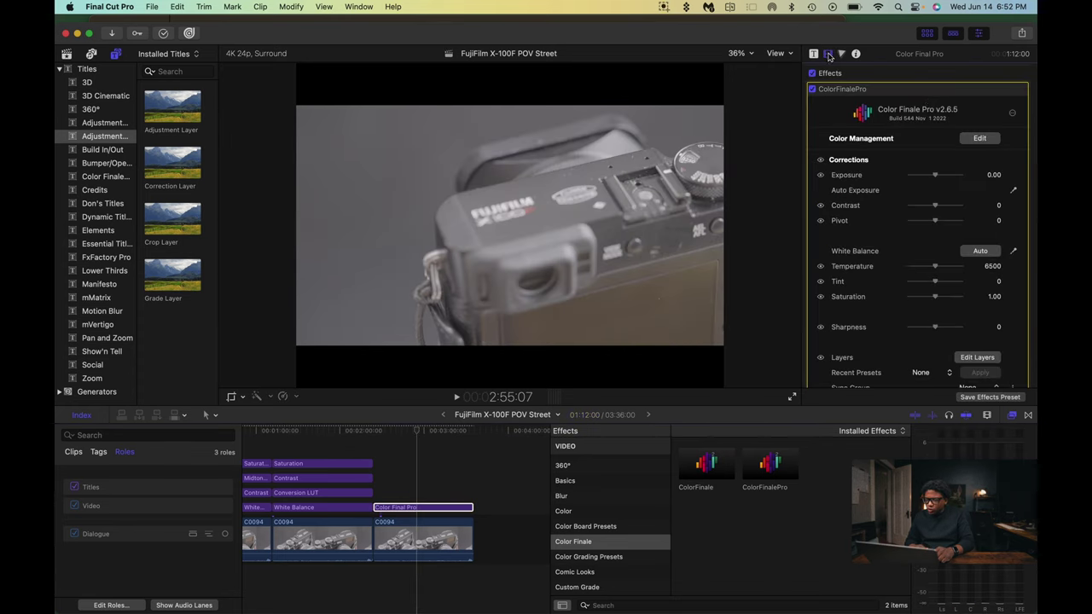
Try the Assume Log color profile in ColorFinalePro's color management settings
scroll(921, 138, down, 2)
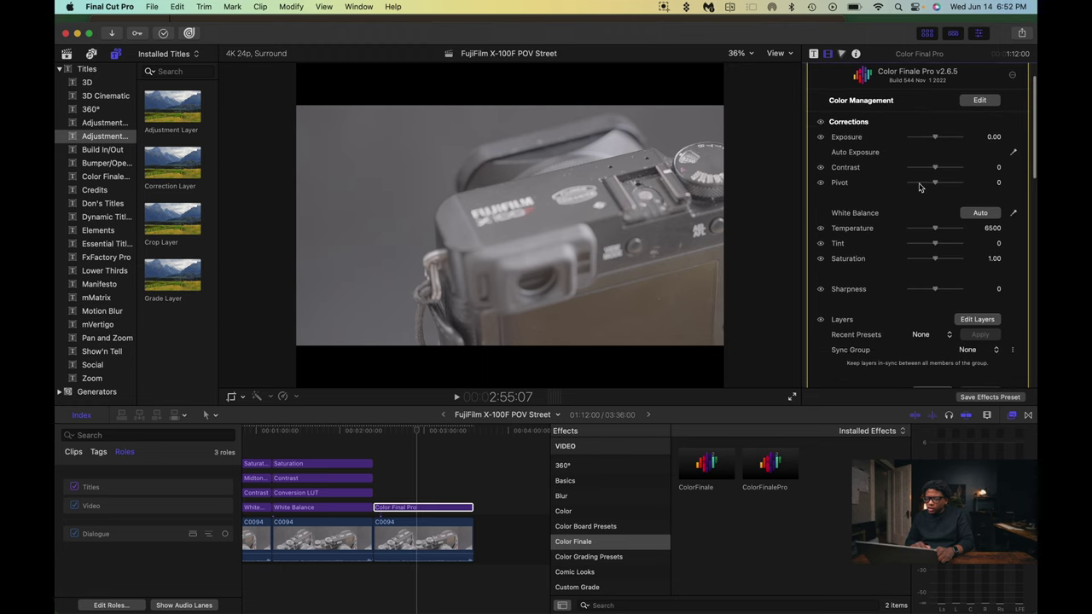
scroll(920, 187, down, 2)
click(979, 100)
click(982, 155)
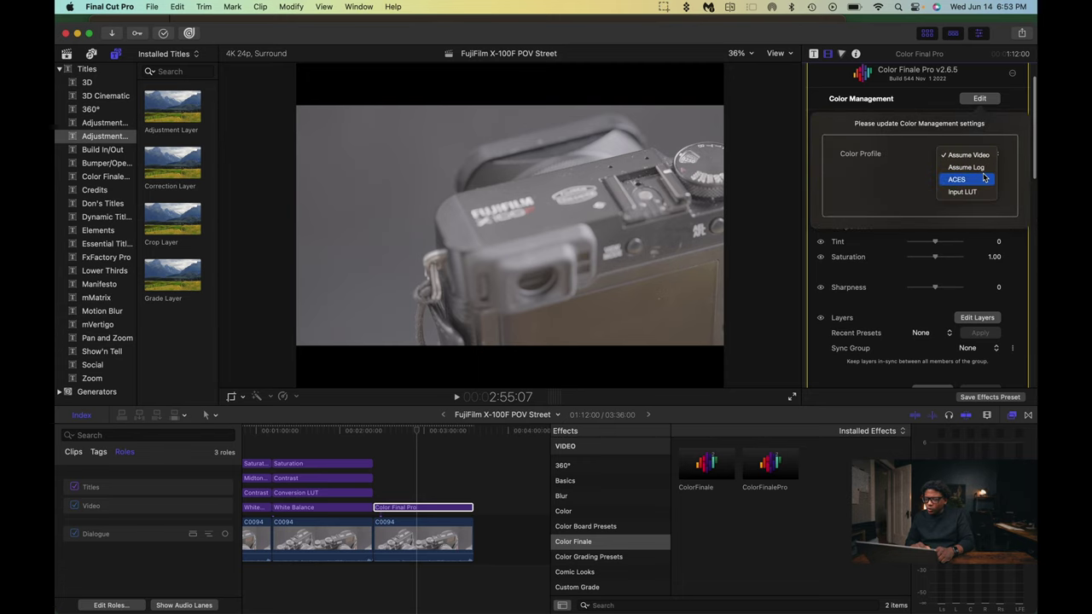
click(970, 167)
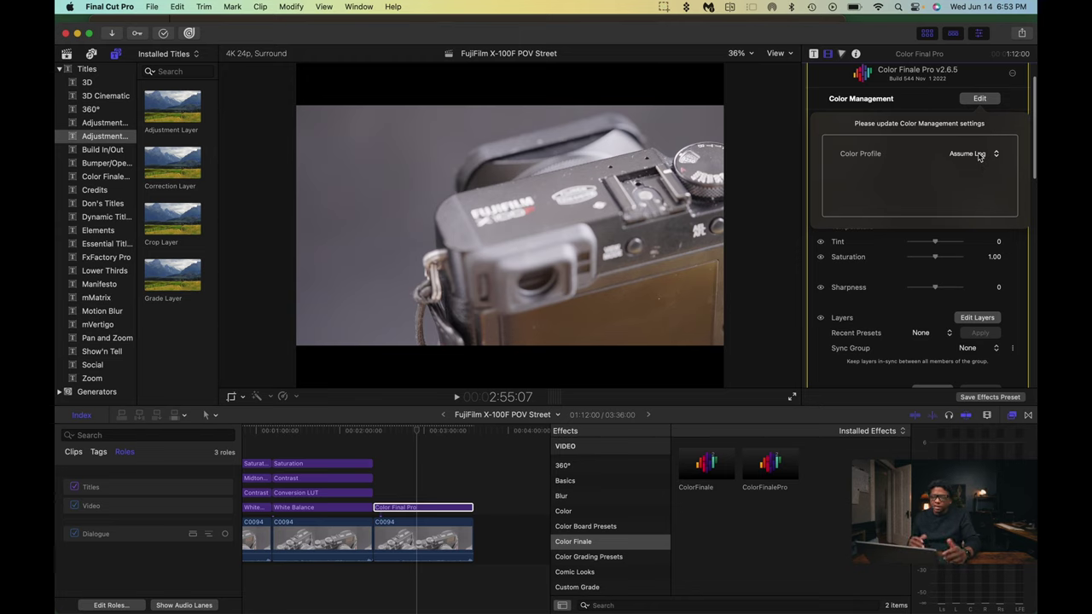
Set ColorFinalePro's color profile to ACES with SLog3 as input space and Rec709 100nits as output space
click(980, 155)
click(974, 166)
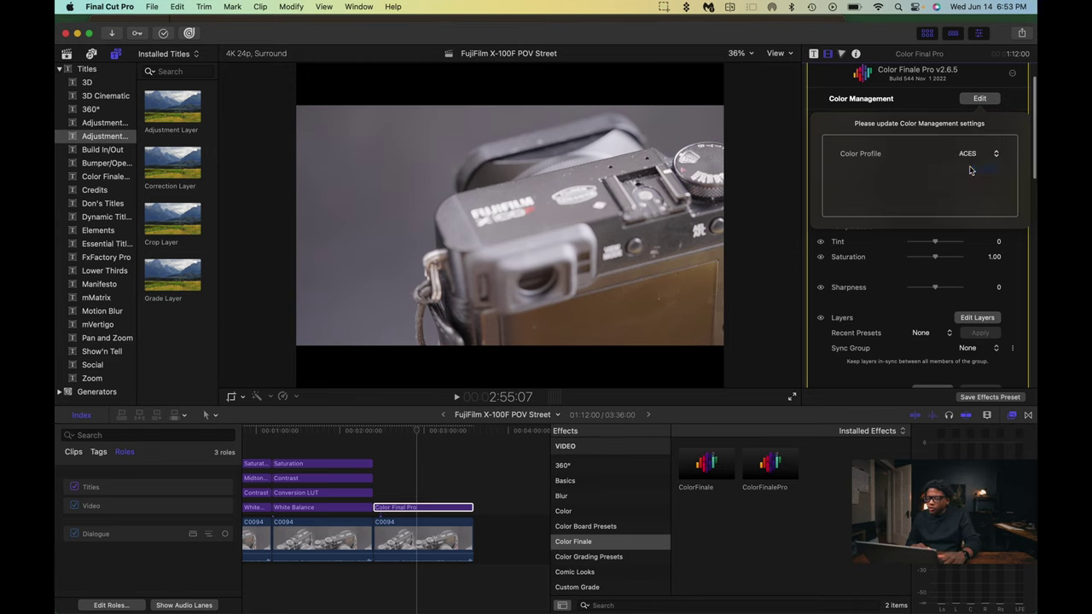
click(976, 155)
click(970, 155)
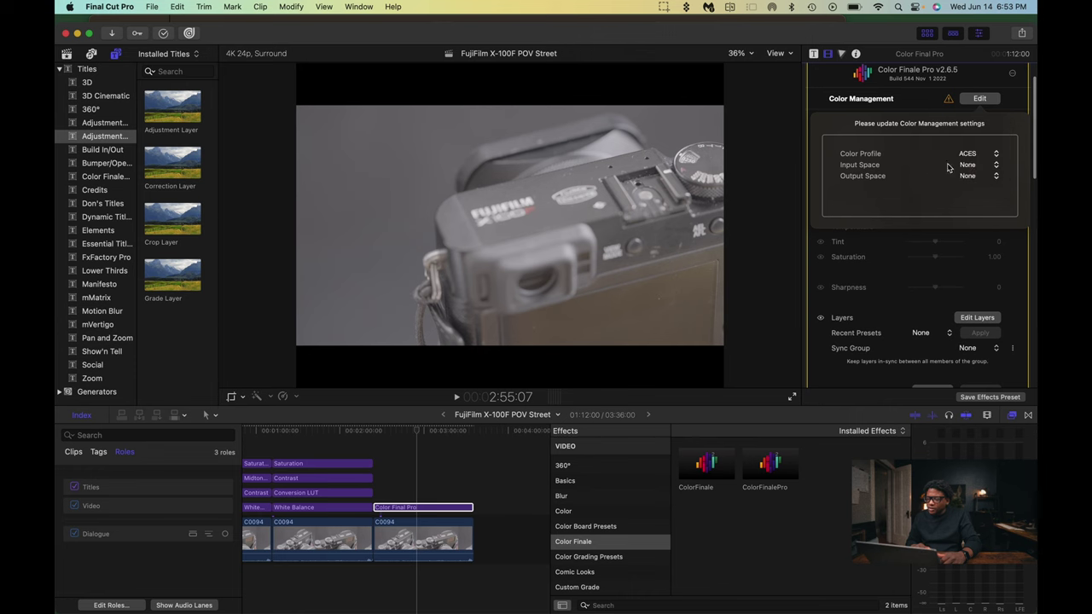
click(973, 167)
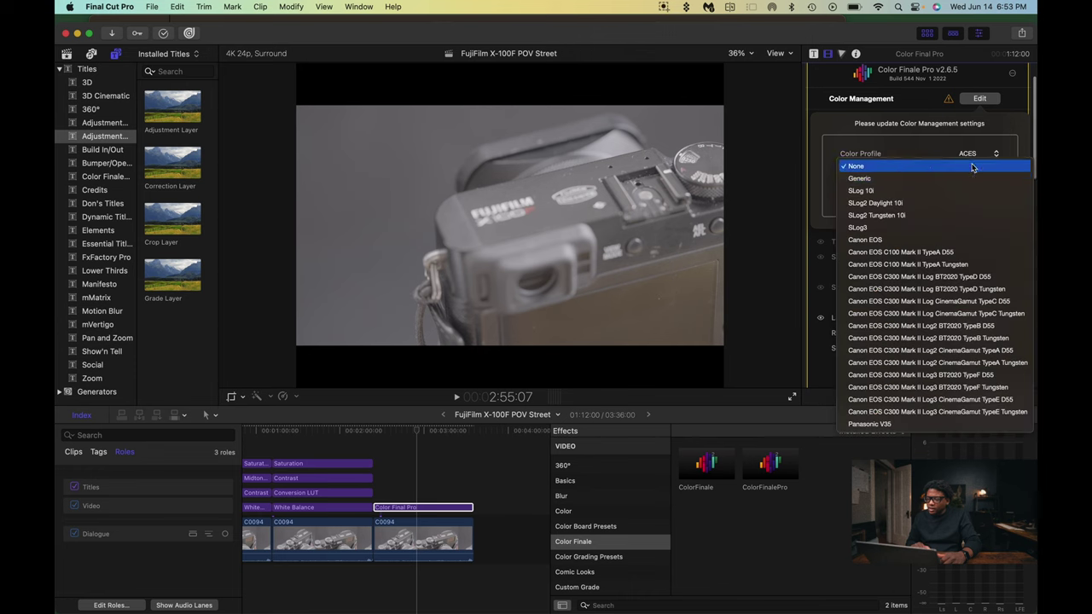
click(891, 227)
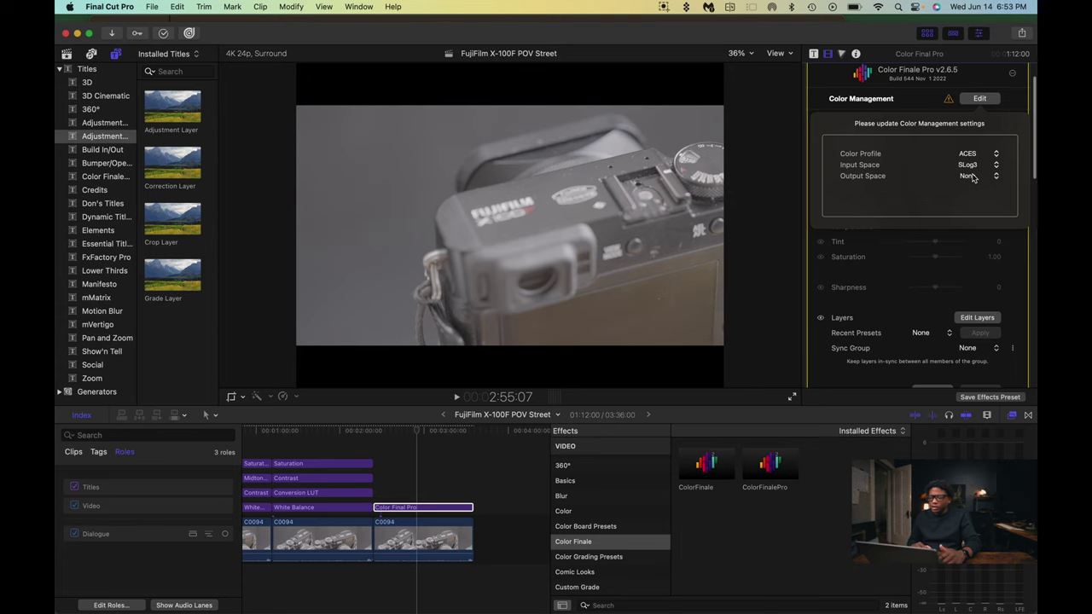
click(972, 177)
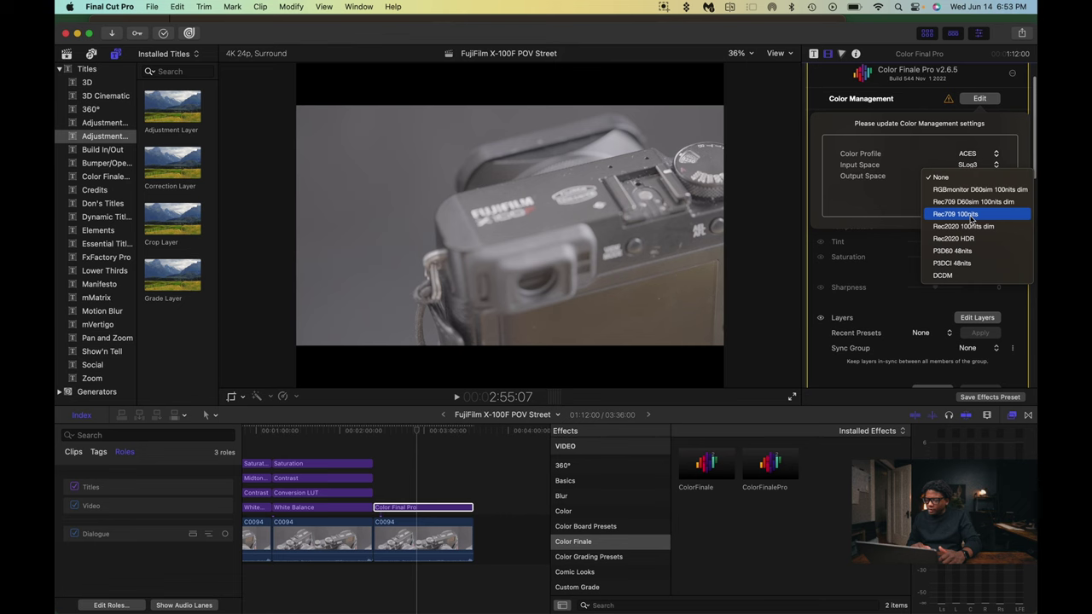
click(970, 218)
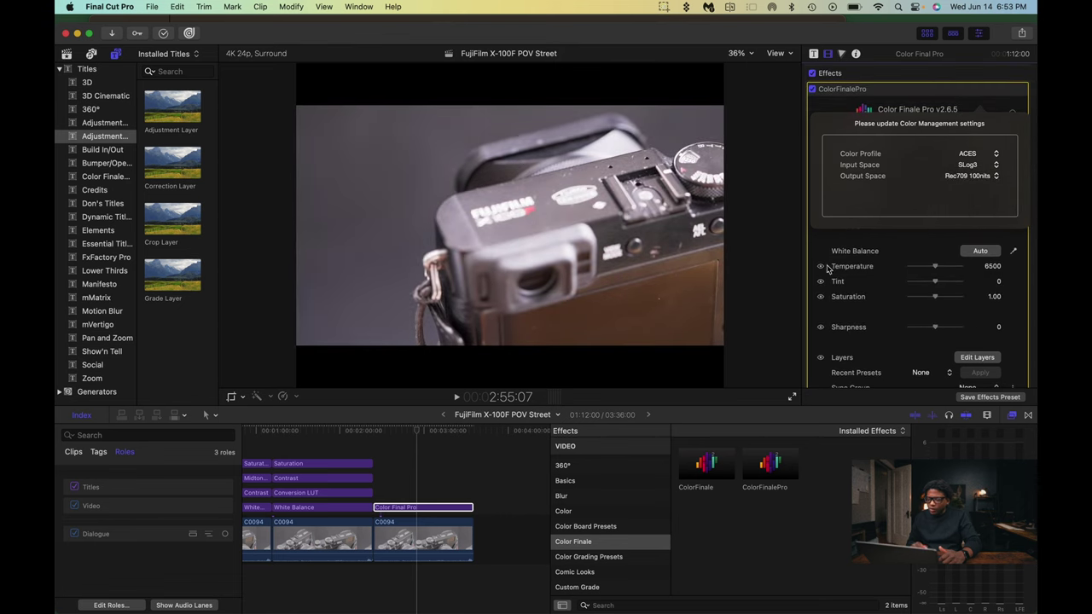
Correct the white balance by sampling the white marking on the camera's top plate, and resample near the hot shoe
click(897, 265)
click(1013, 251)
click(845, 251)
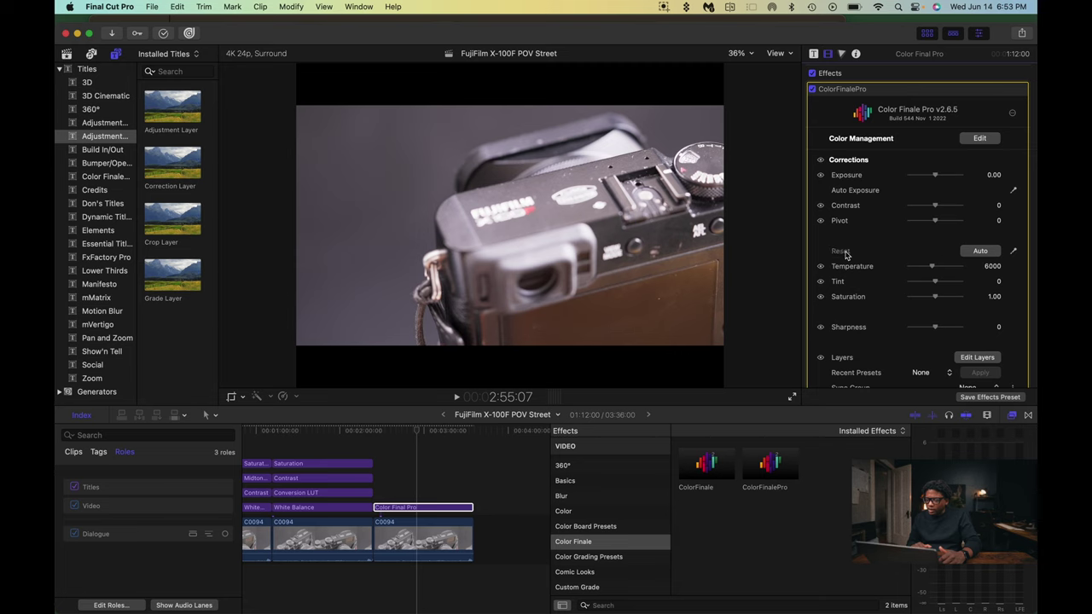
click(1014, 252)
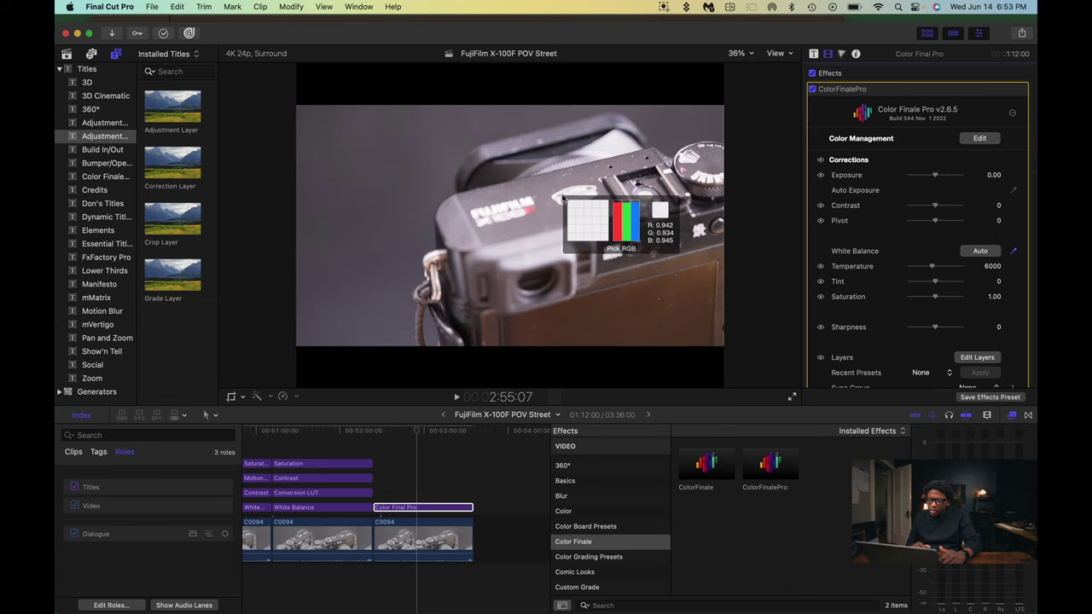
click(562, 197)
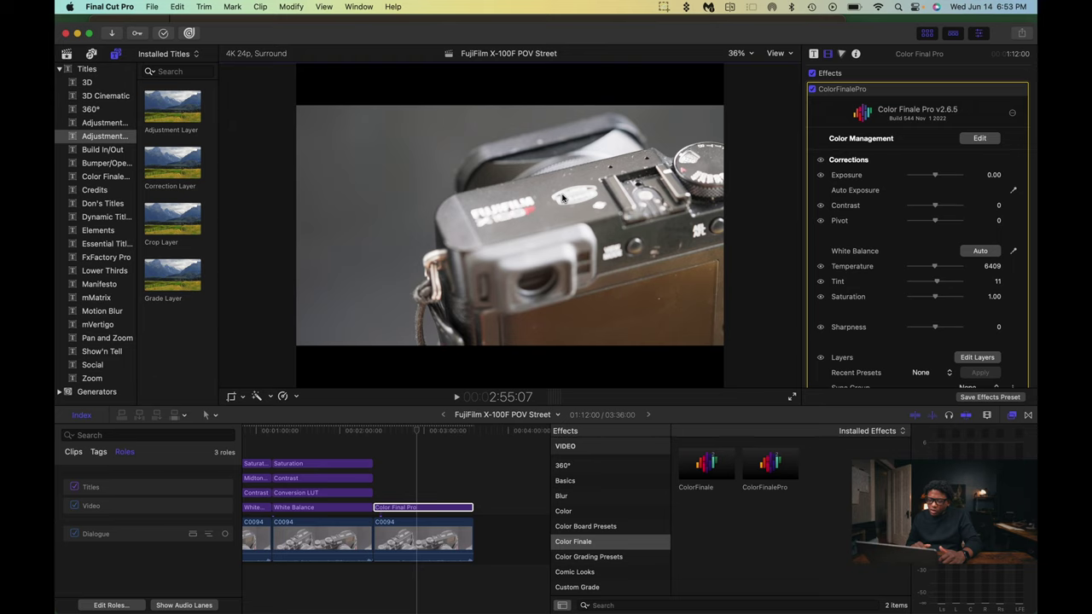
click(1011, 251)
click(670, 220)
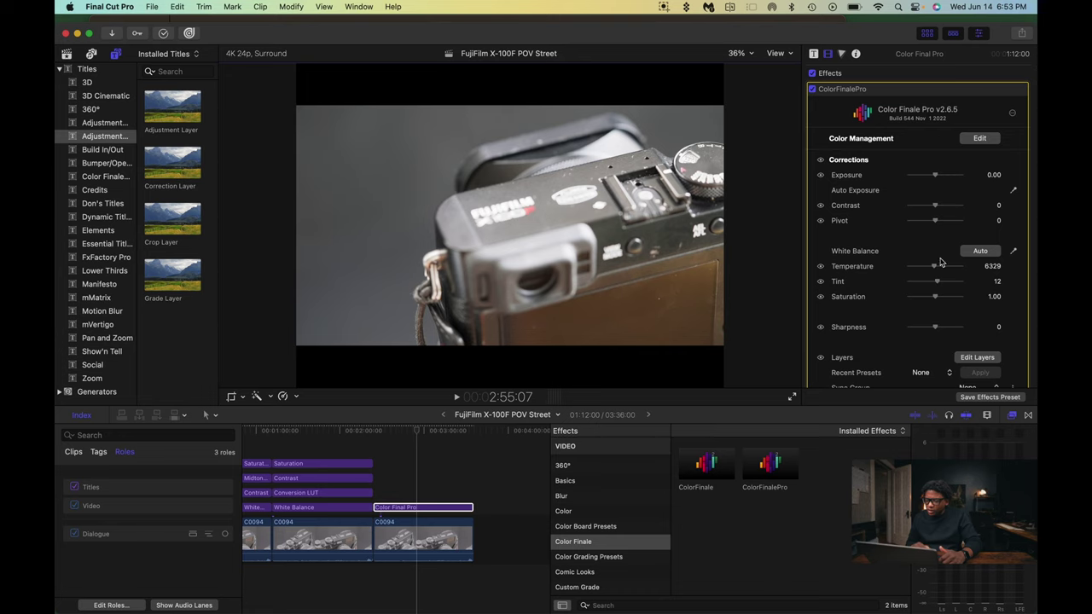
Review ColorFinalePro's image analysis, color chart and film emulation settings, and briefly open its layers editor
scroll(962, 294, down, 10)
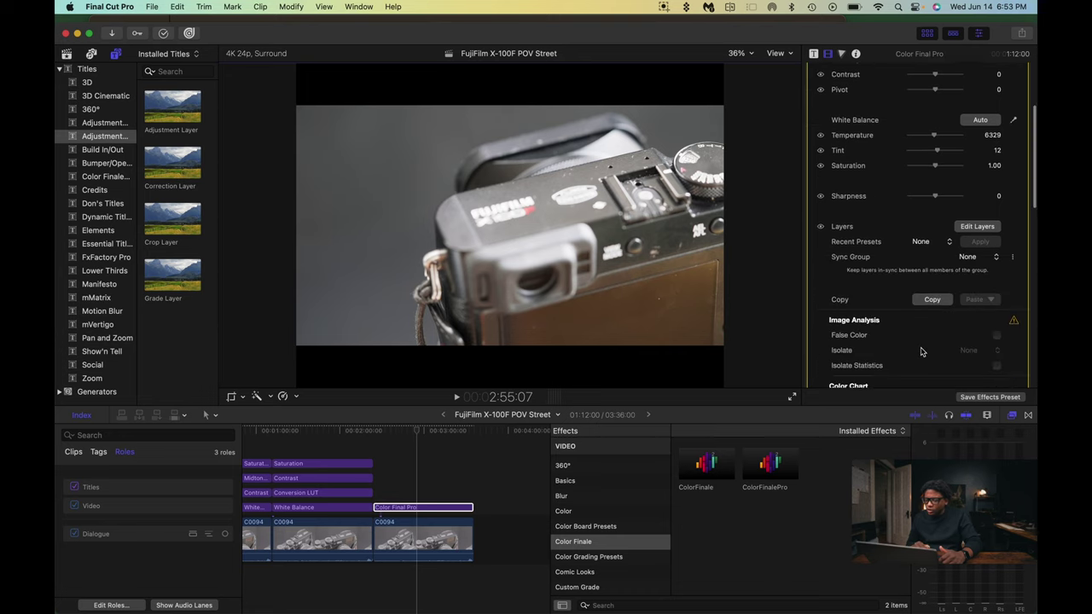
scroll(887, 324, down, 2)
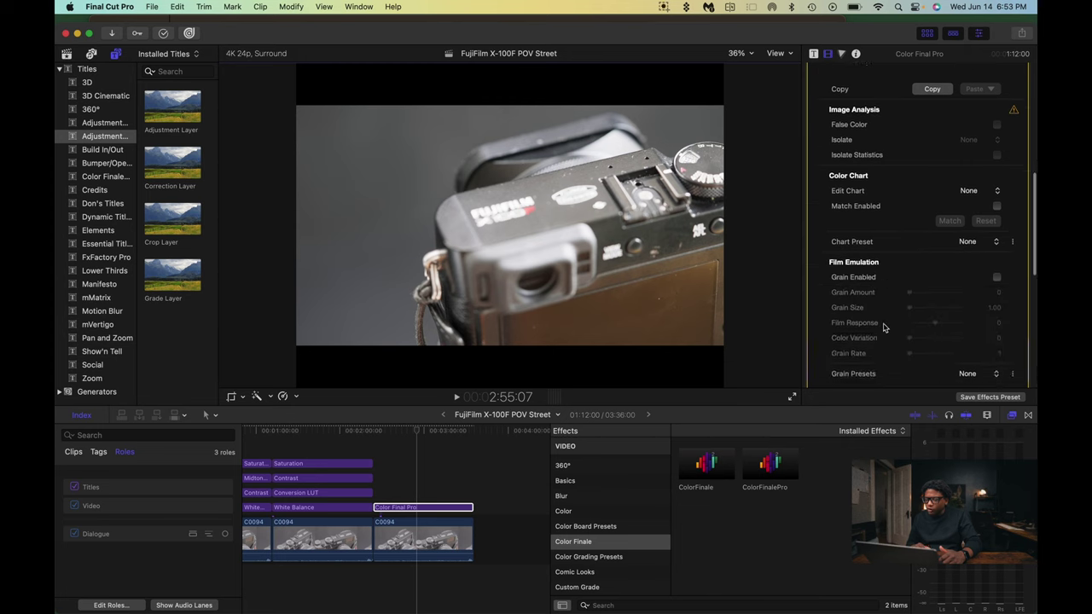
scroll(924, 281, up, 8)
click(977, 245)
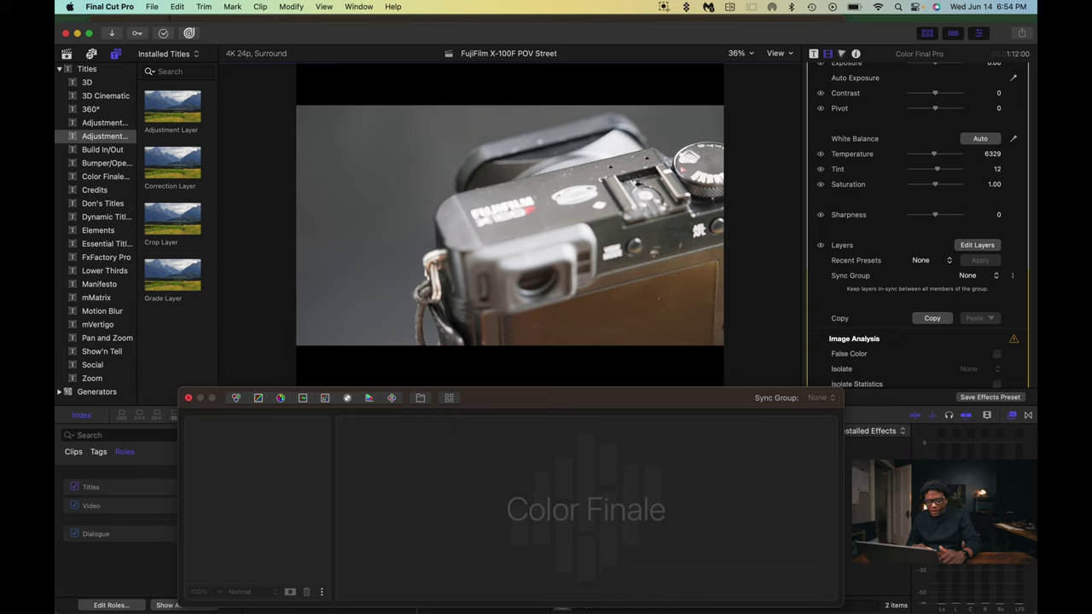
click(189, 399)
Change the color profile to Input LUT using the SLOG 3 - Basic Grade LUT, and open the effect's layers editor
scroll(830, 138, up, 5)
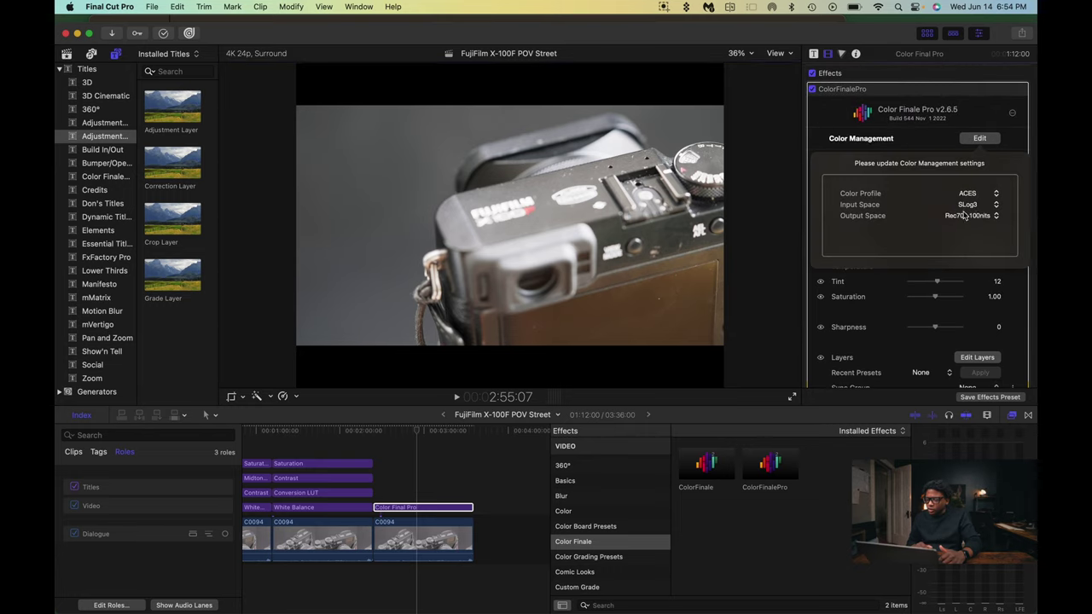
click(993, 195)
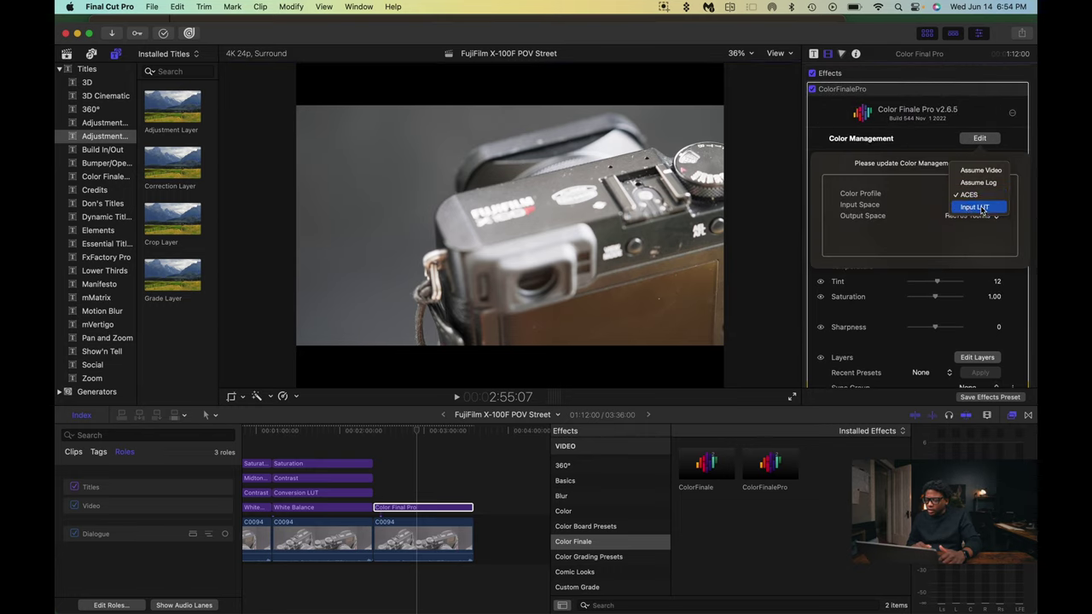
click(981, 209)
click(972, 205)
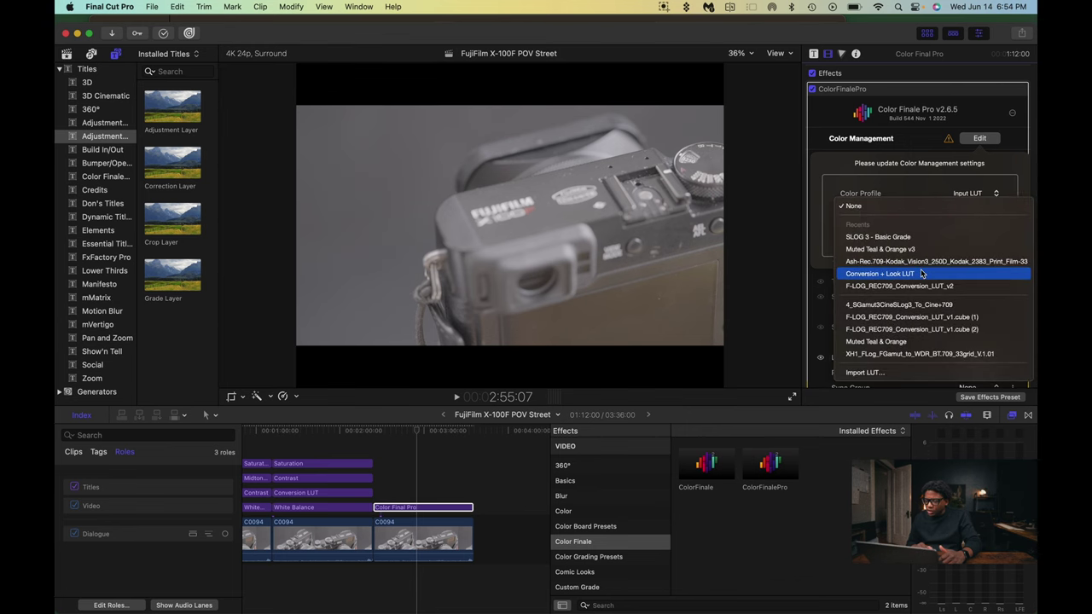
click(895, 238)
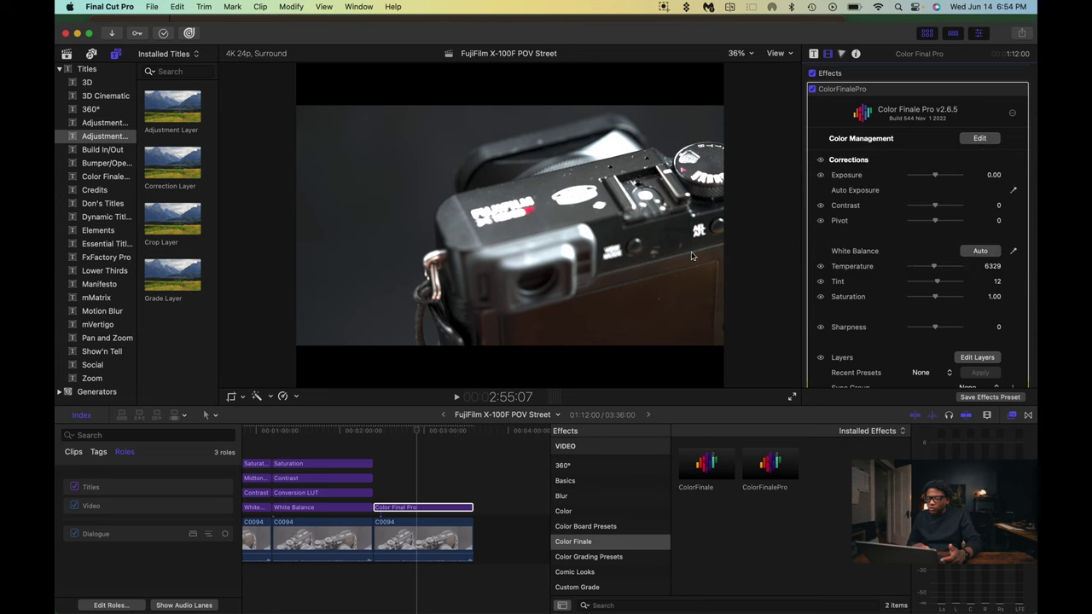
scroll(883, 342, down, 5)
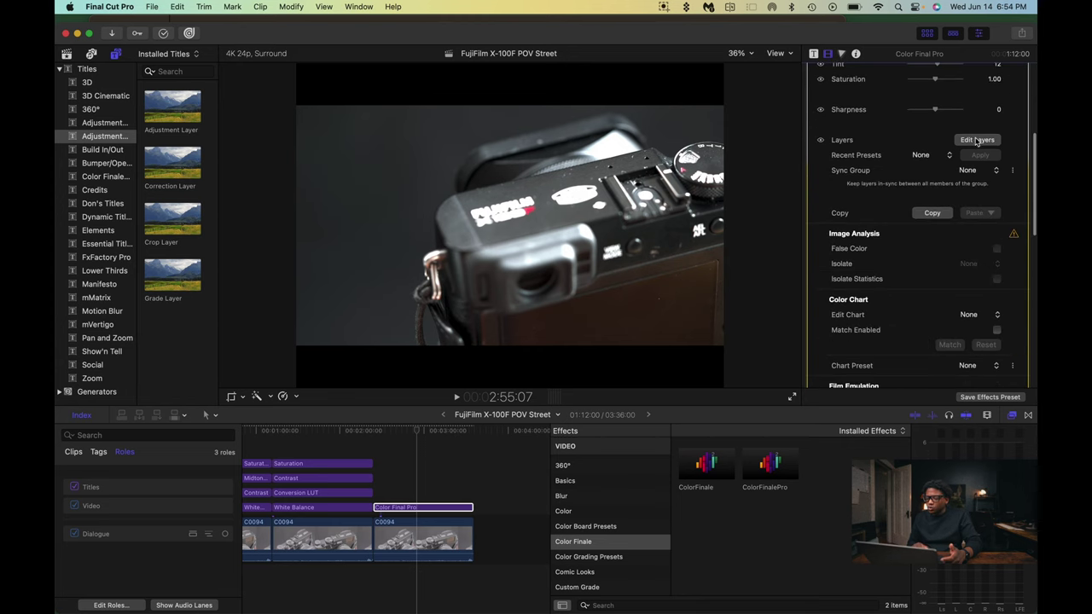
click(967, 141)
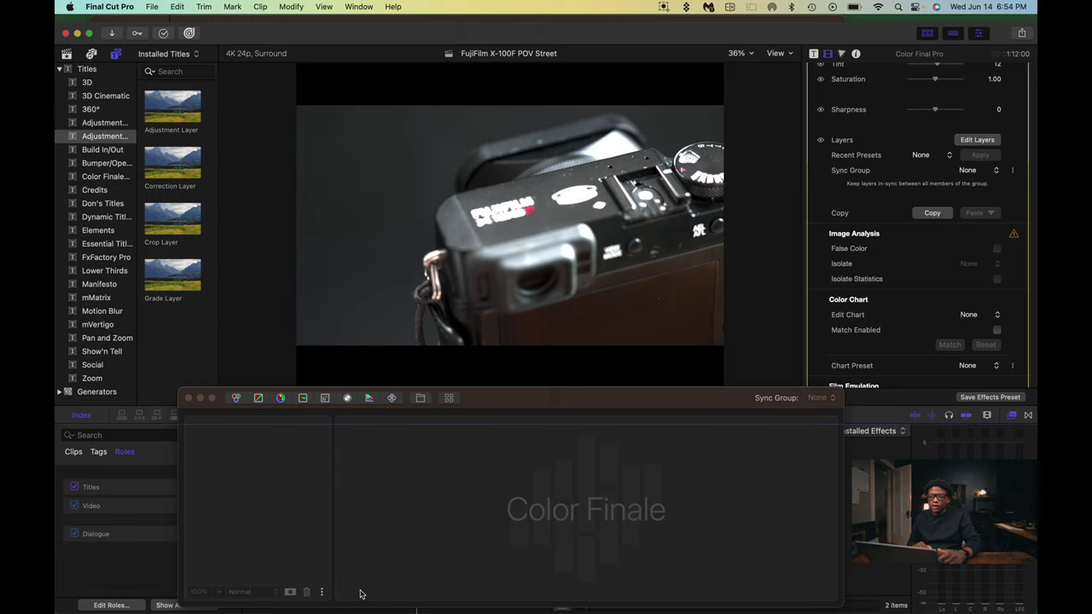
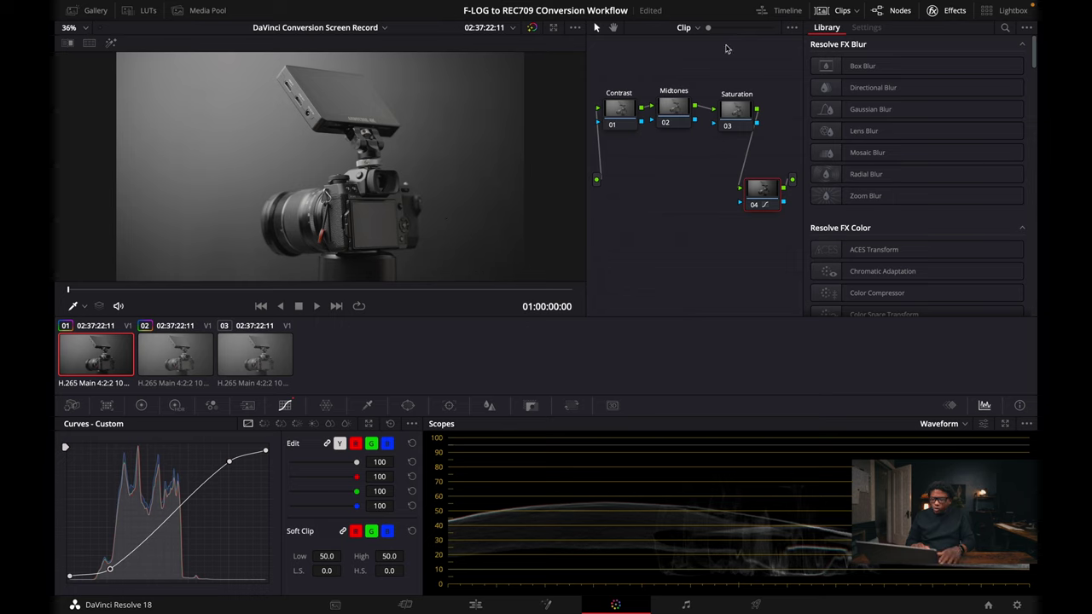
In DaVinci Resolve, lower the midtones slightly with a custom curve point on the first clip's Midtones node
click(674, 108)
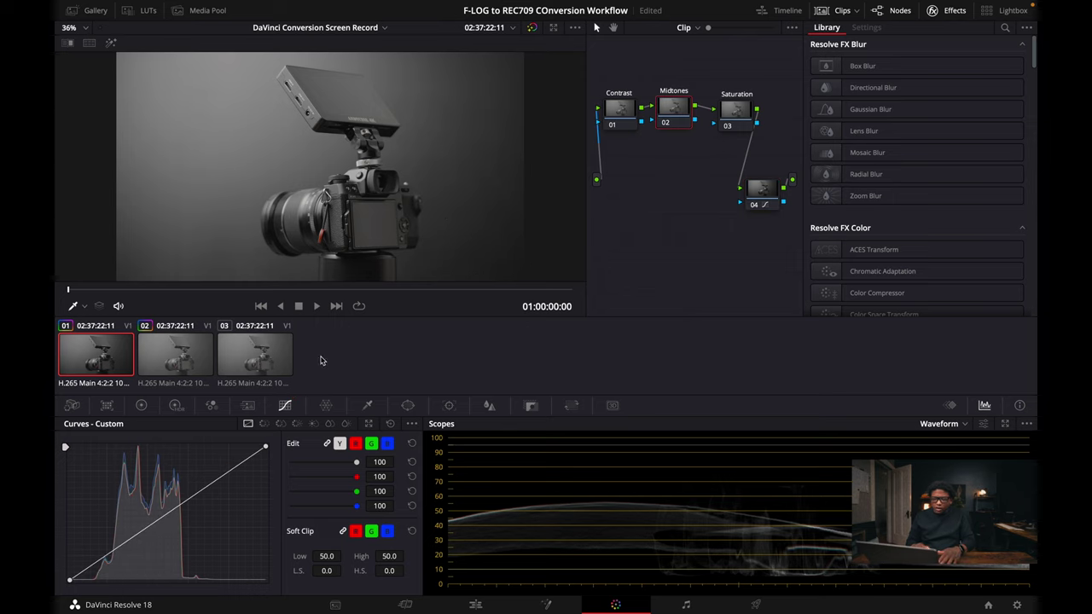
click(162, 521)
drag(164, 523, 164, 525)
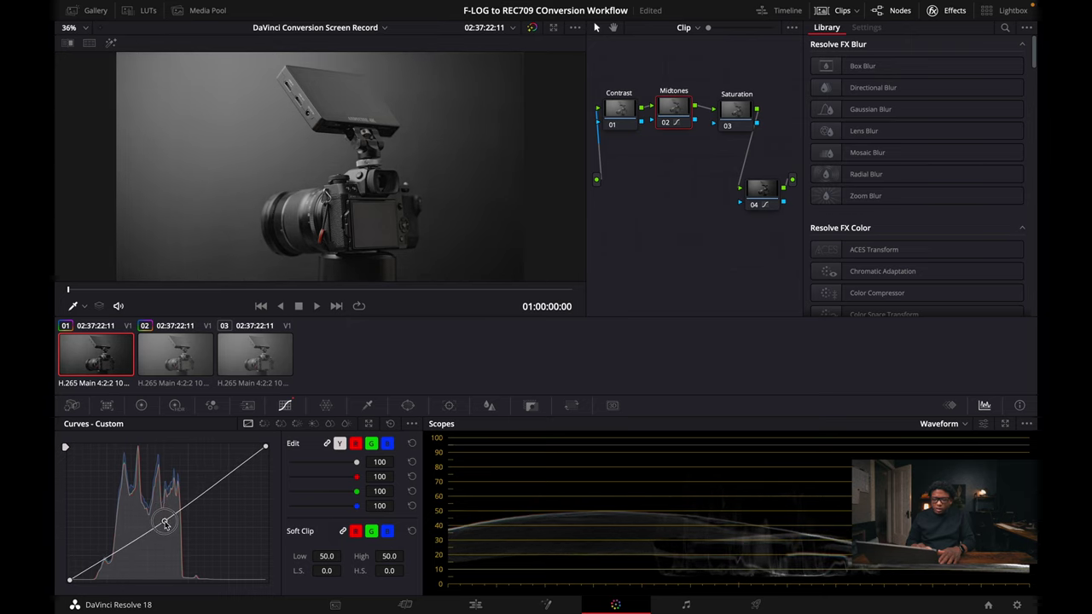
drag(165, 522, 163, 519)
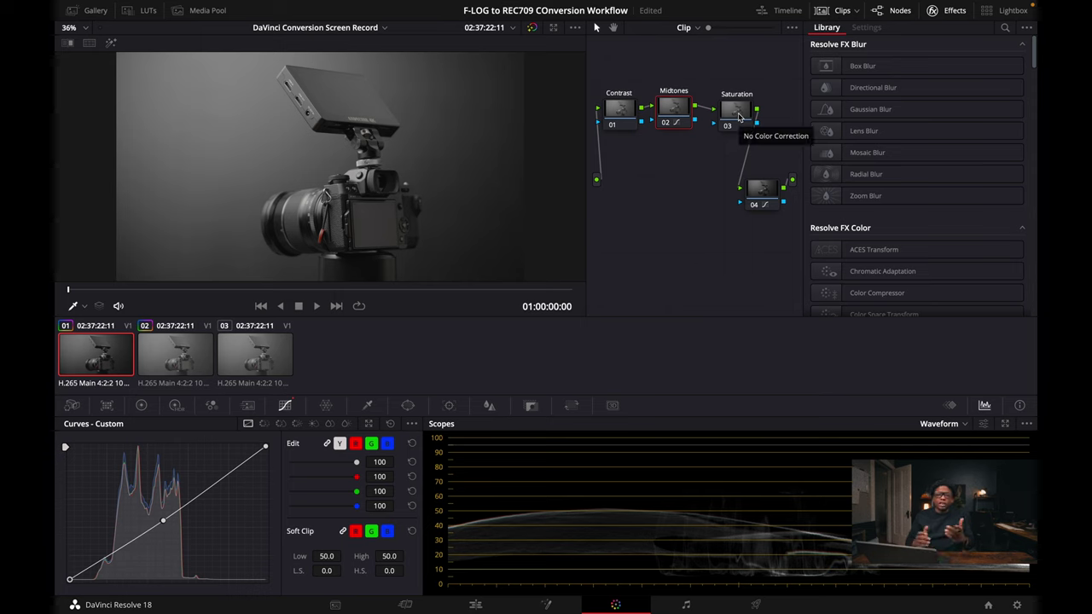
Set Color Boost to 15.50 on the first clip's Saturation node
click(736, 113)
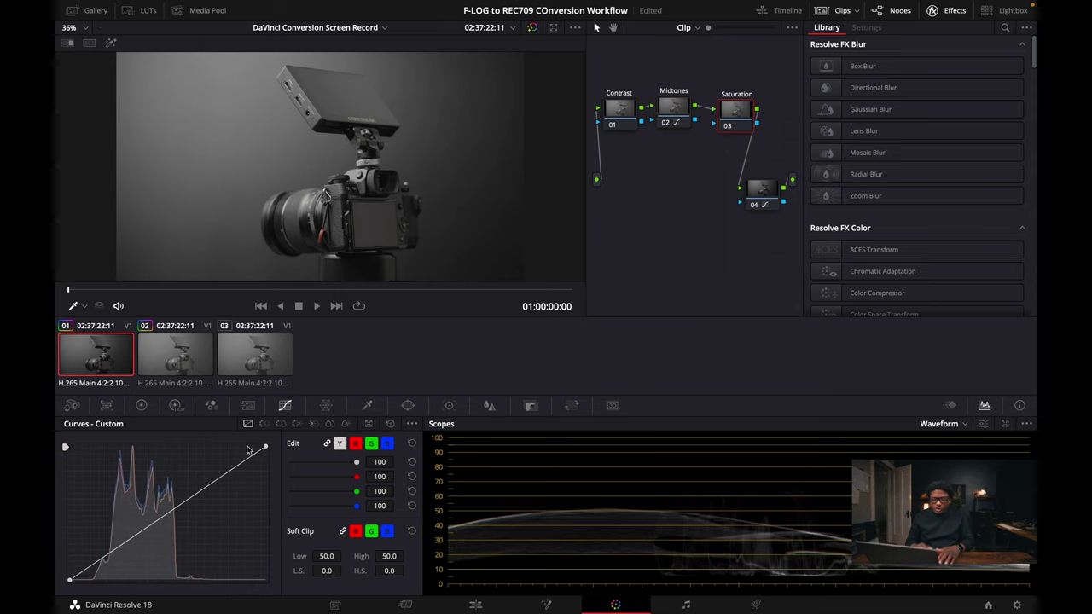
click(142, 405)
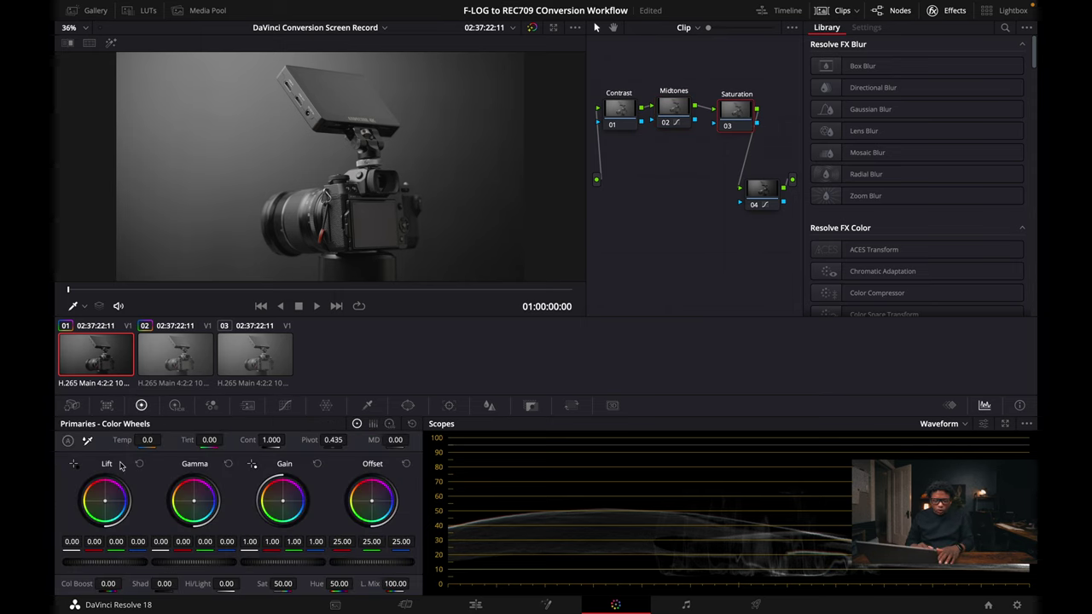
drag(112, 583, 129, 584)
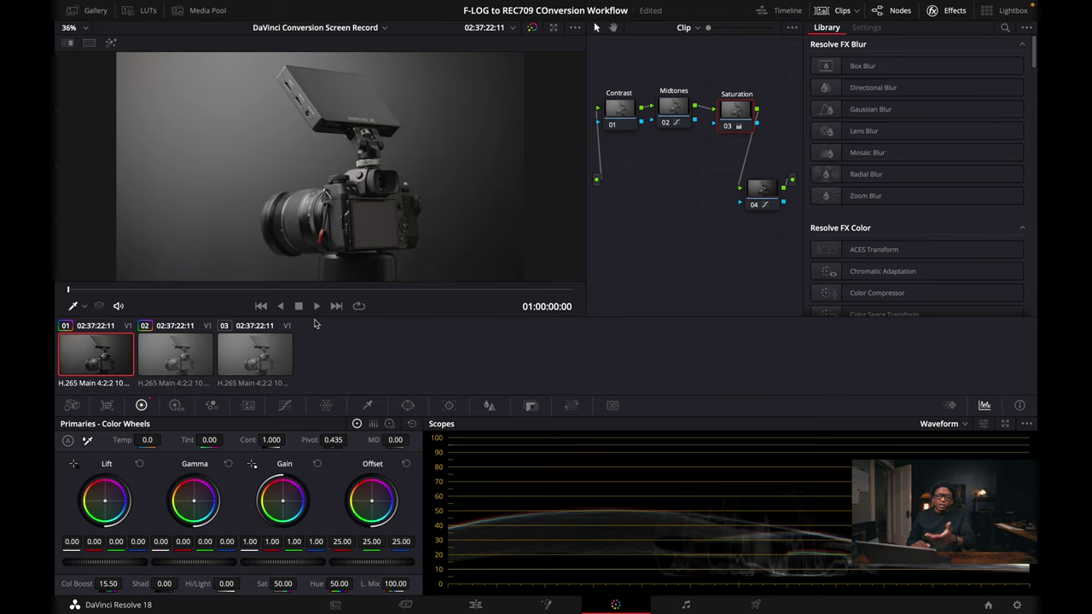
Apply the Color Space Transform effect to both the INPUT and Output nodes of the second clip
click(188, 360)
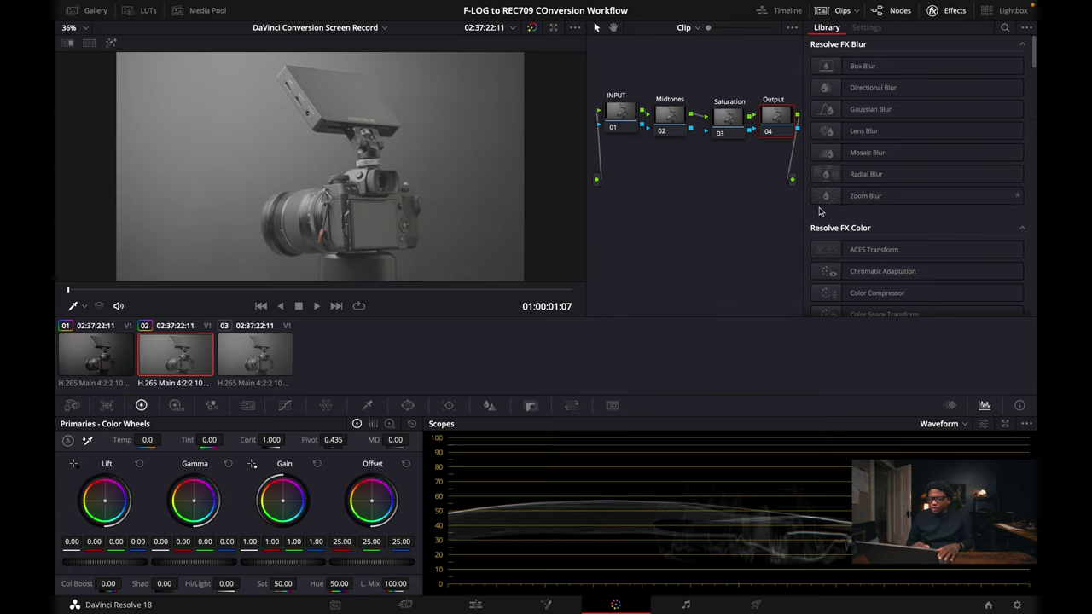
scroll(919, 214, down, 2)
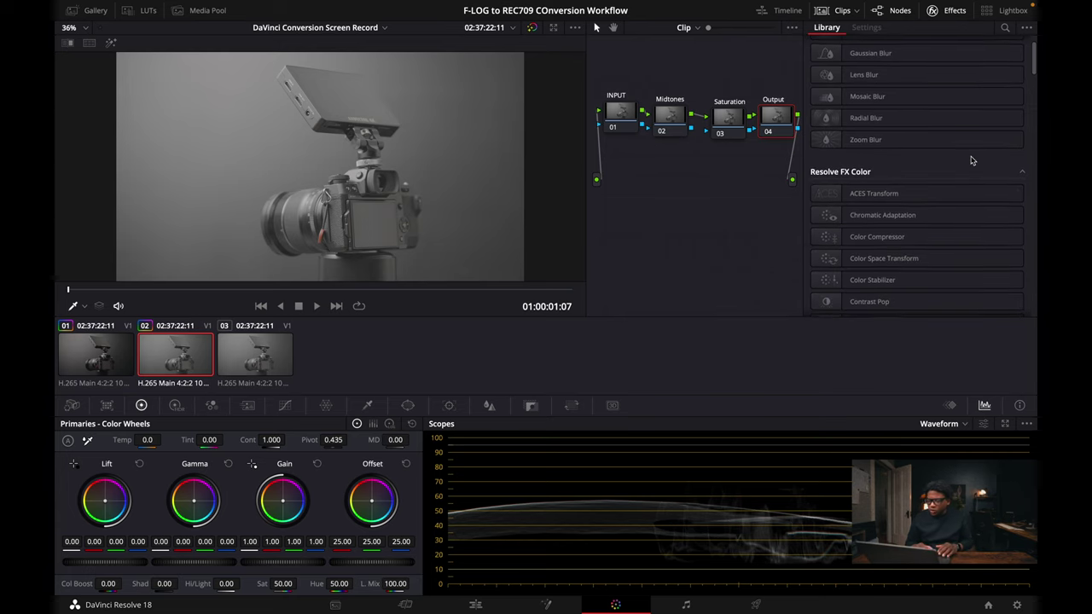
scroll(971, 160, up, 2)
scroll(971, 160, down, 2)
scroll(970, 160, up, 2)
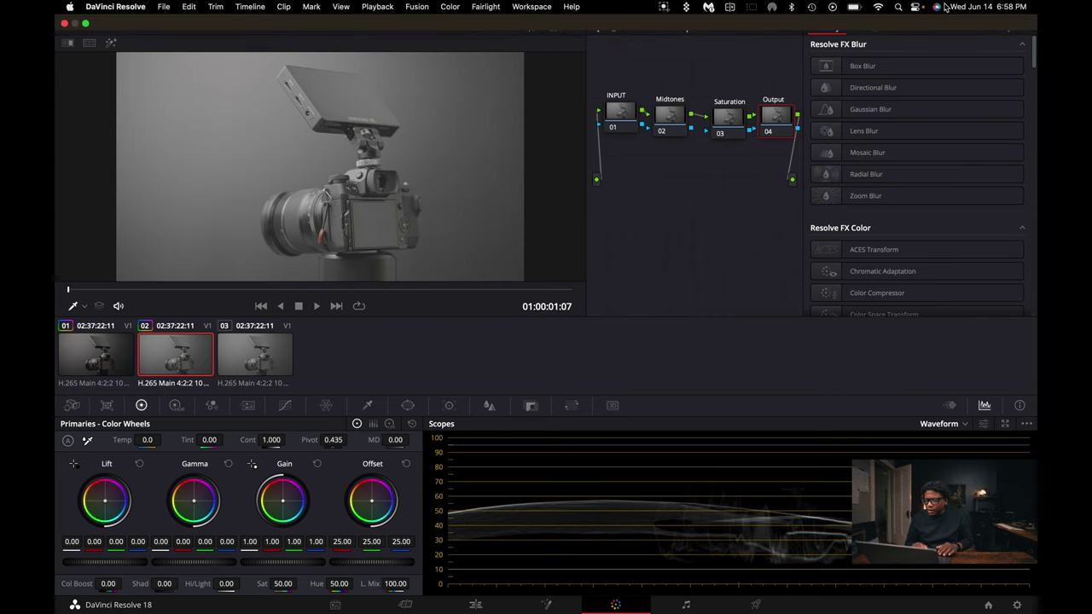
click(953, 12)
click(954, 17)
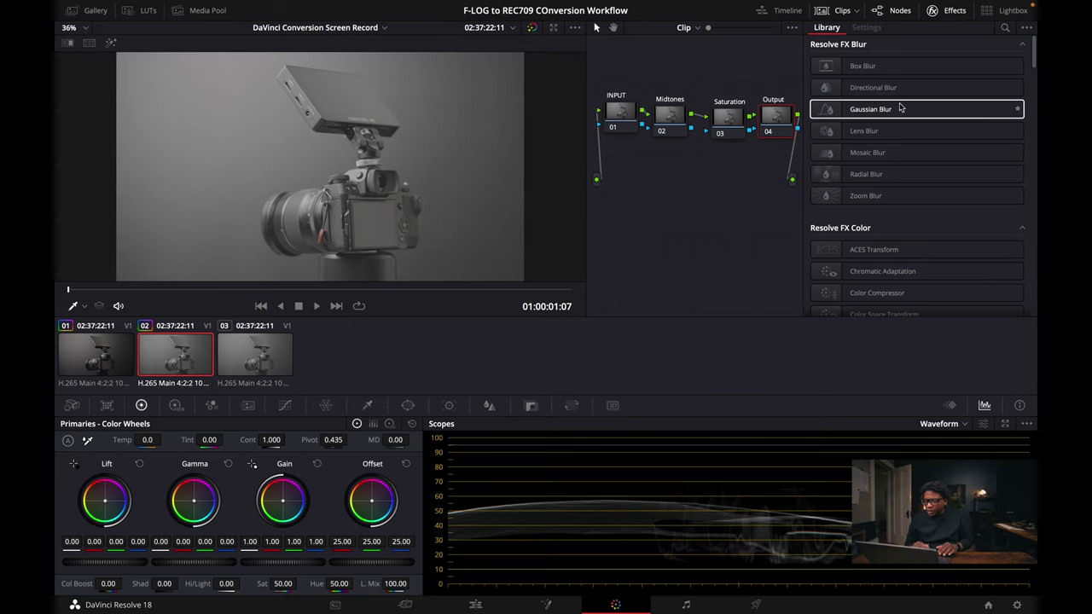
scroll(900, 108, down, 3)
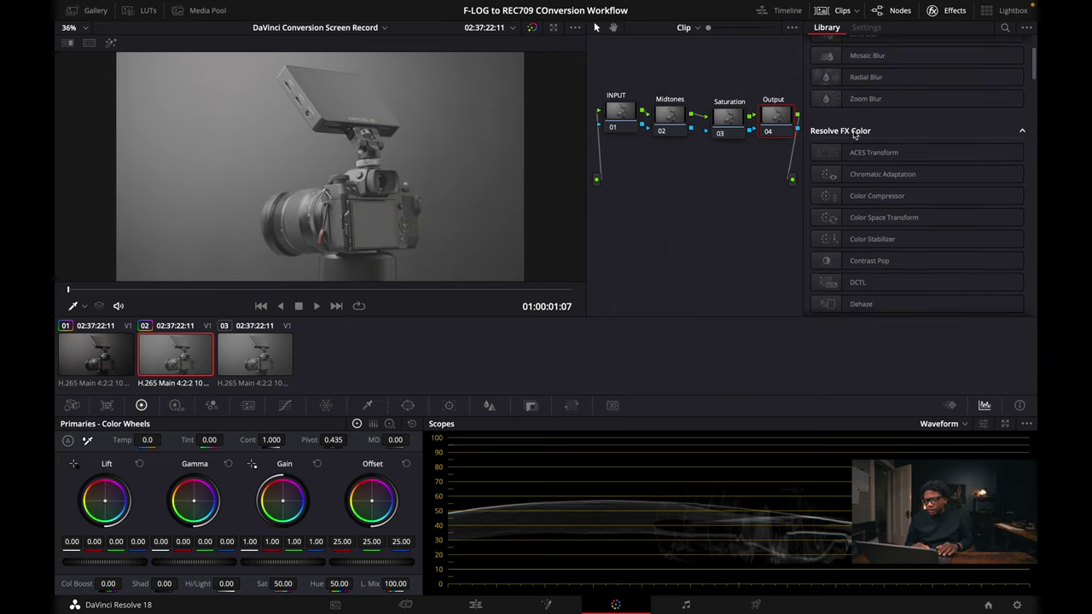
drag(893, 221, 620, 117)
drag(907, 219, 772, 119)
Set the INPUT node's input color space to Sony S-Gamut3.Cine and its input gamma to Sony S-Log3
click(620, 117)
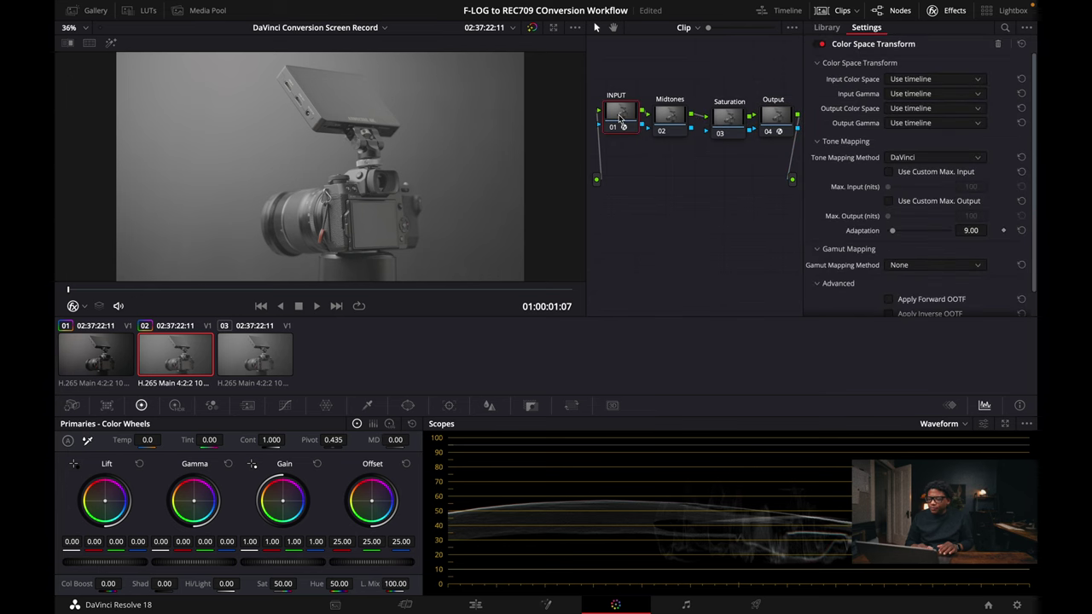
click(935, 80)
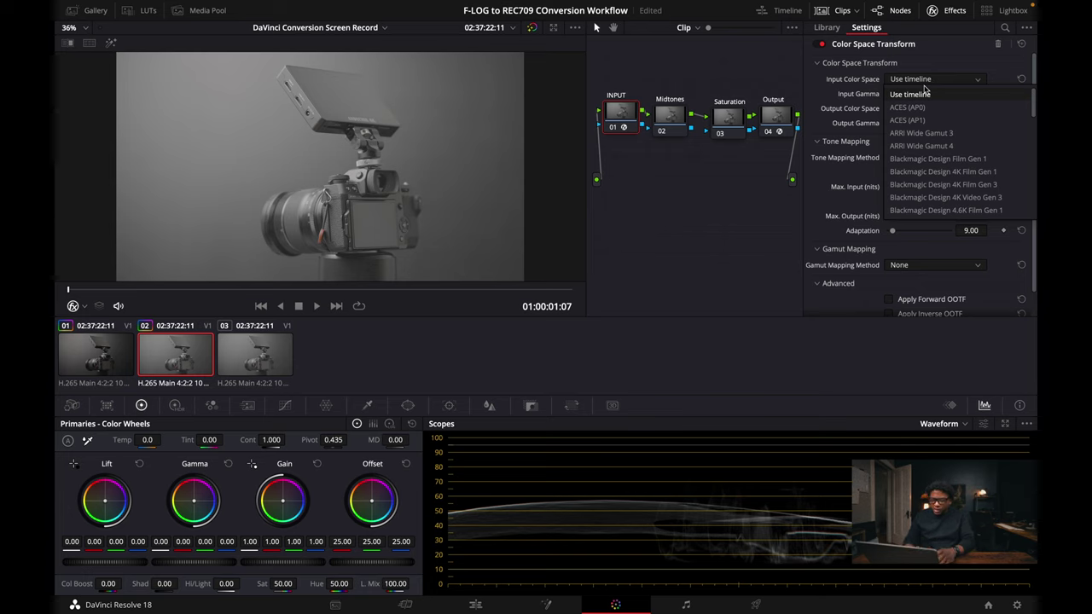
scroll(925, 90, down, 10)
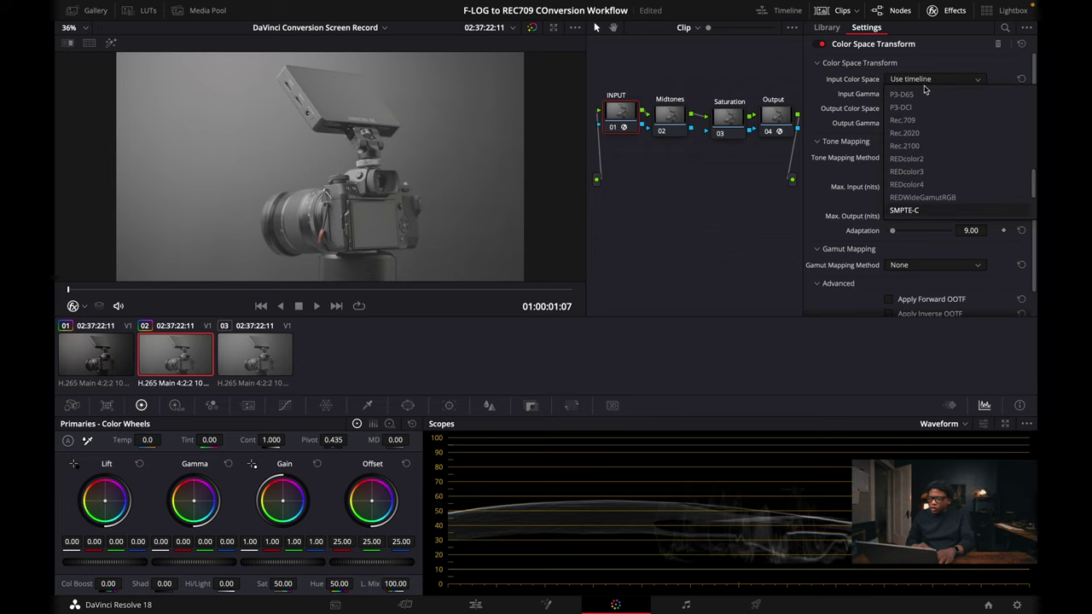
scroll(938, 171, down, 5)
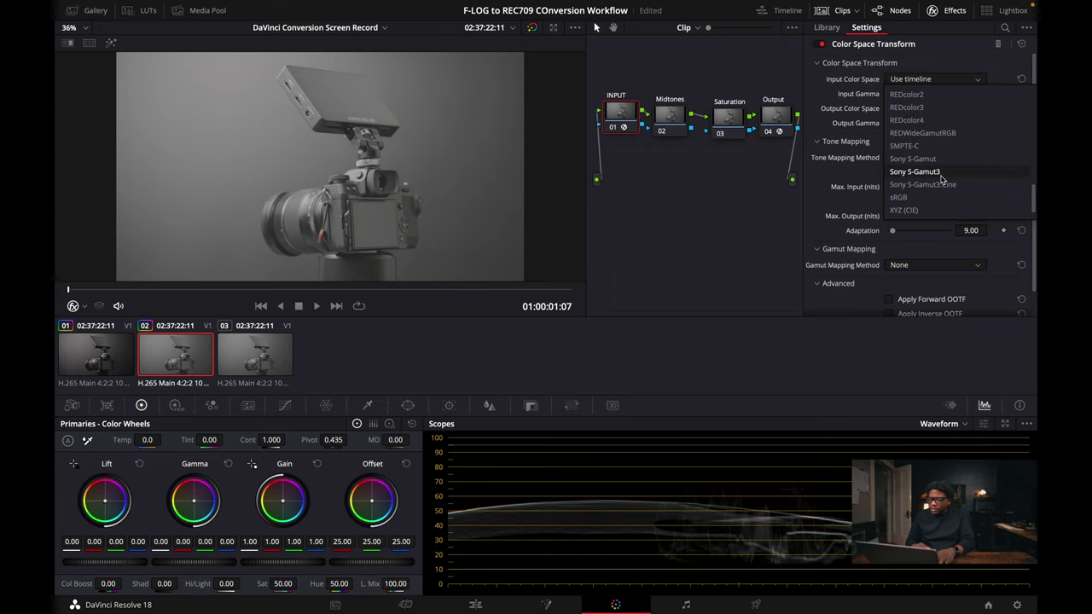
click(943, 190)
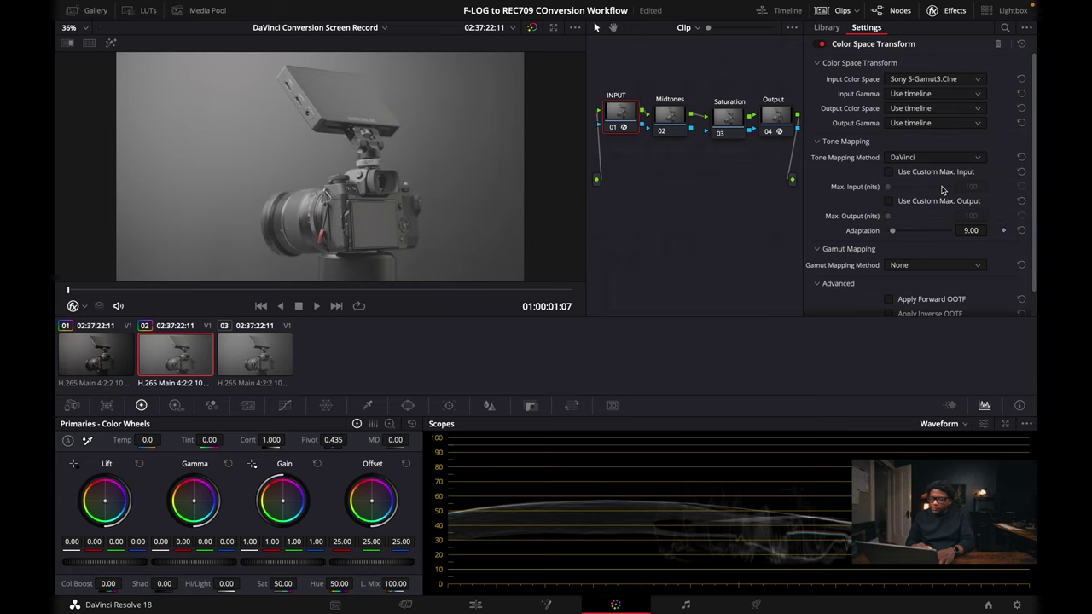
click(922, 94)
key(Down)
key(Down)
key(Return)
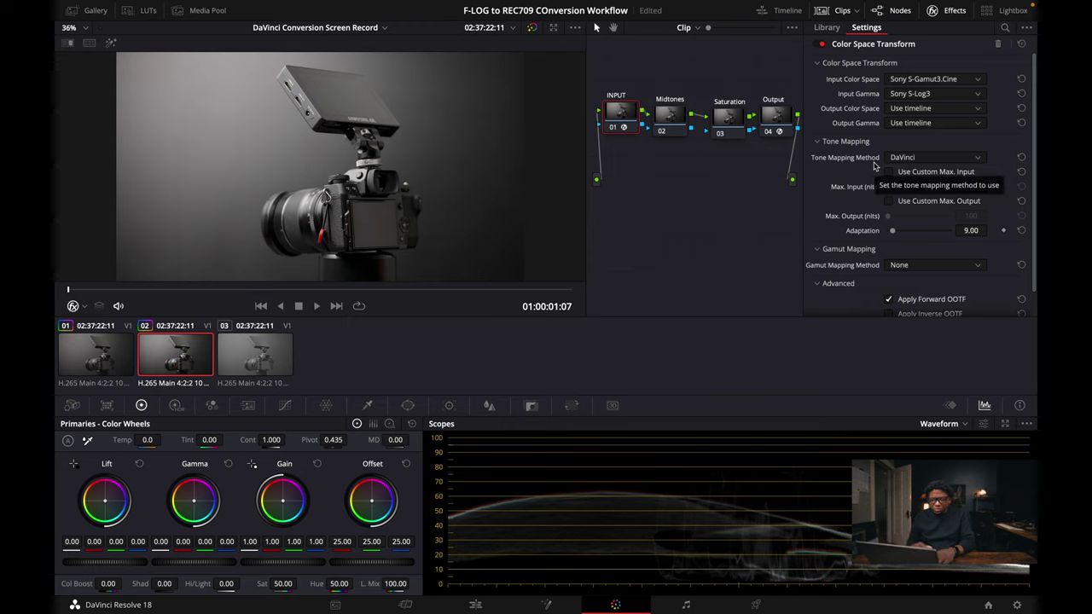
Set the INPUT node's output to DaVinci Wide Gamut and DaVinci Intermediate gamma, and toggle the node off and on to compare
click(923, 111)
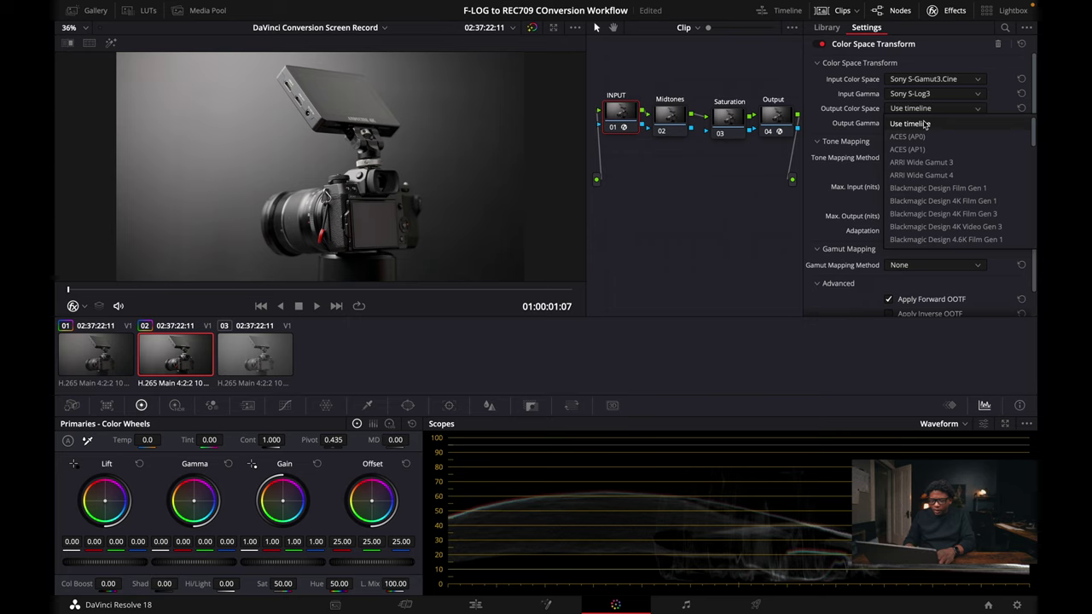
key(d)
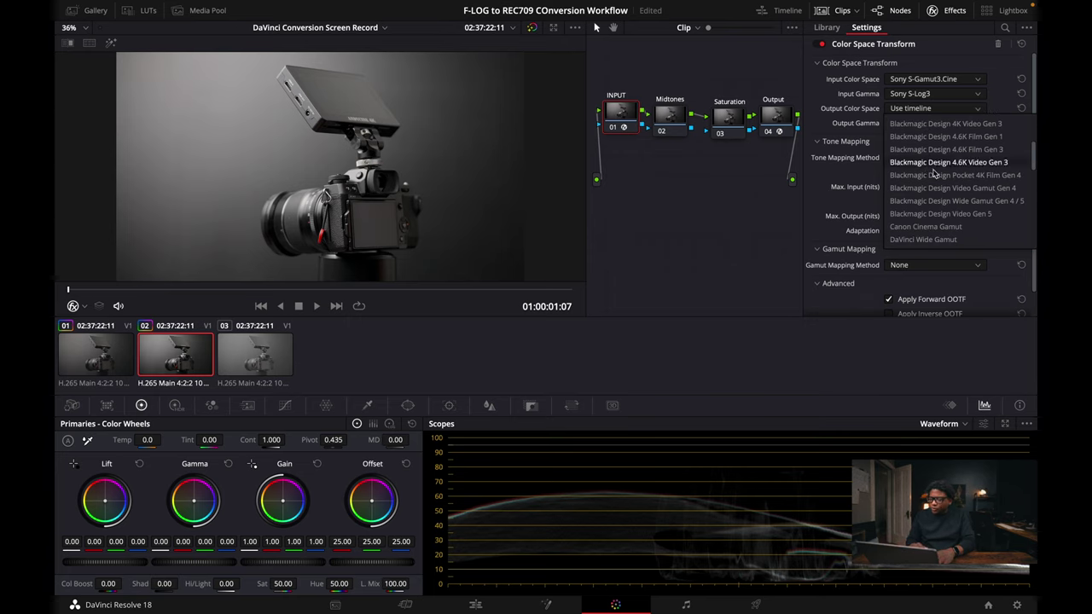
click(923, 240)
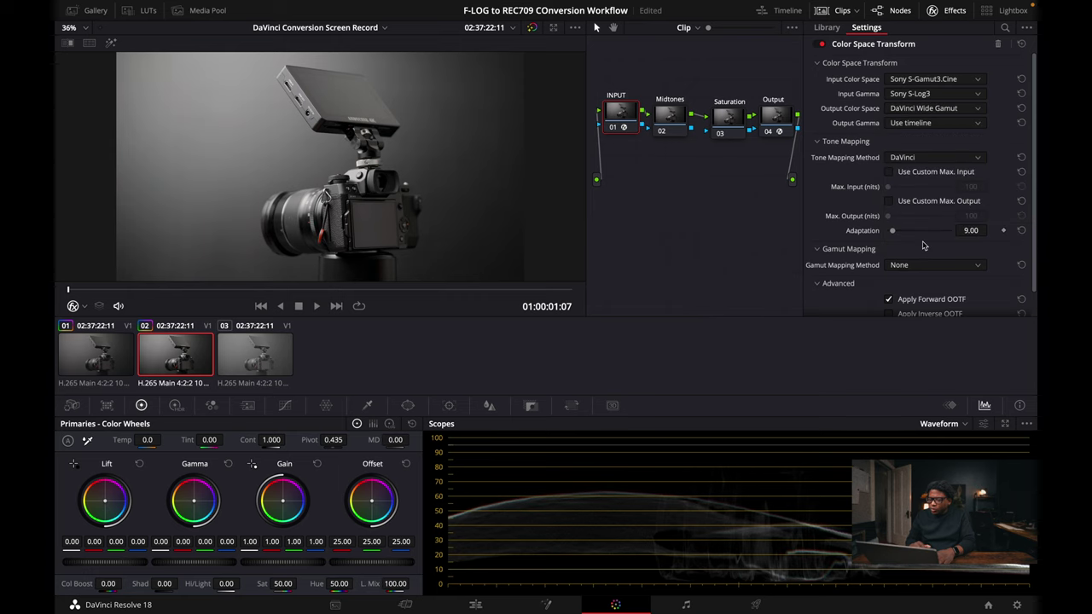
click(910, 126)
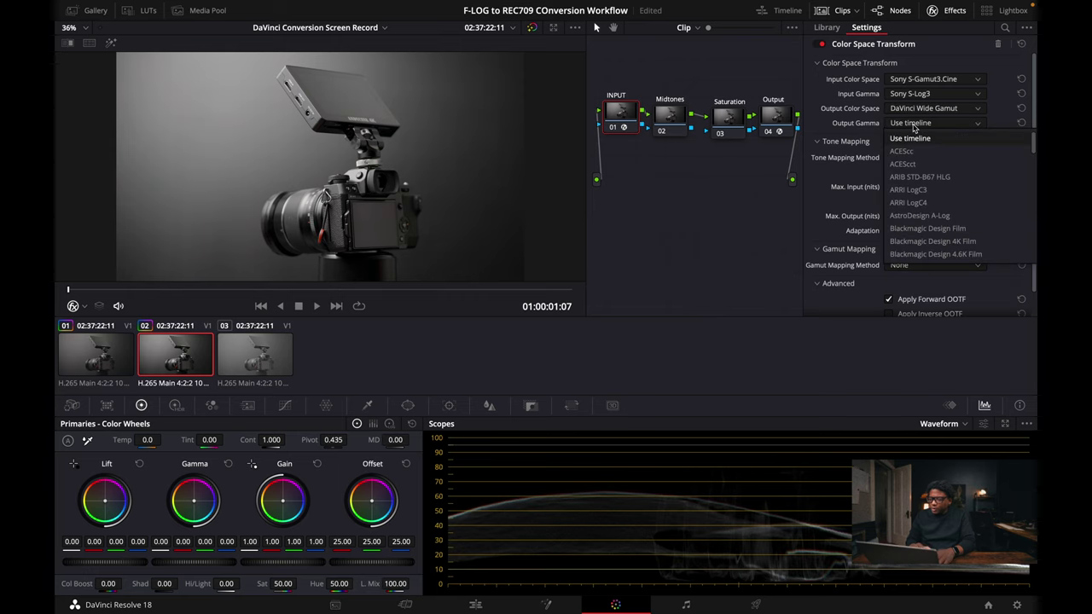
key(d)
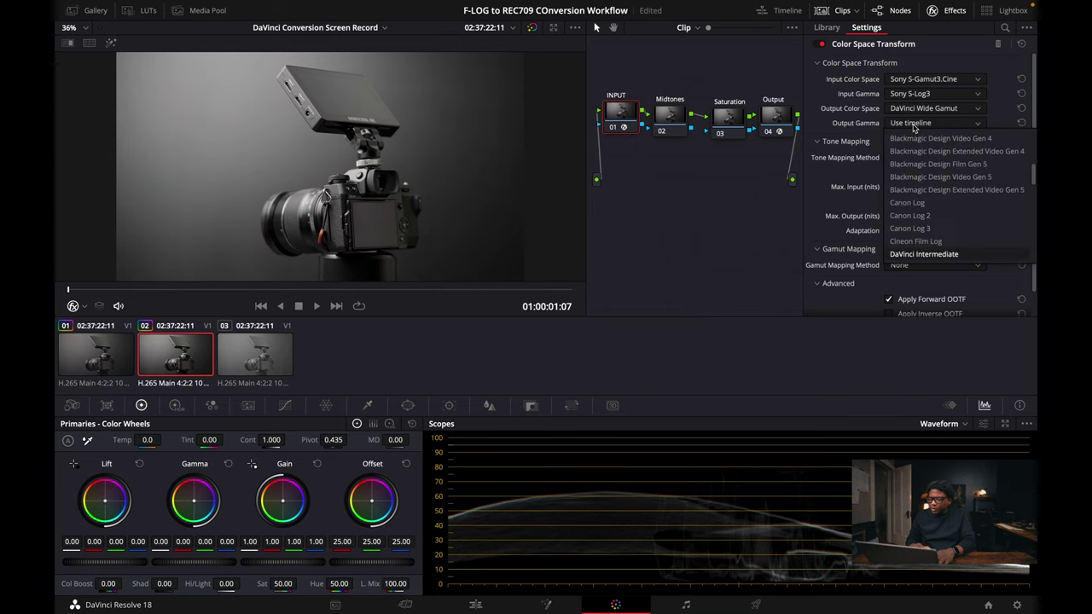
click(919, 255)
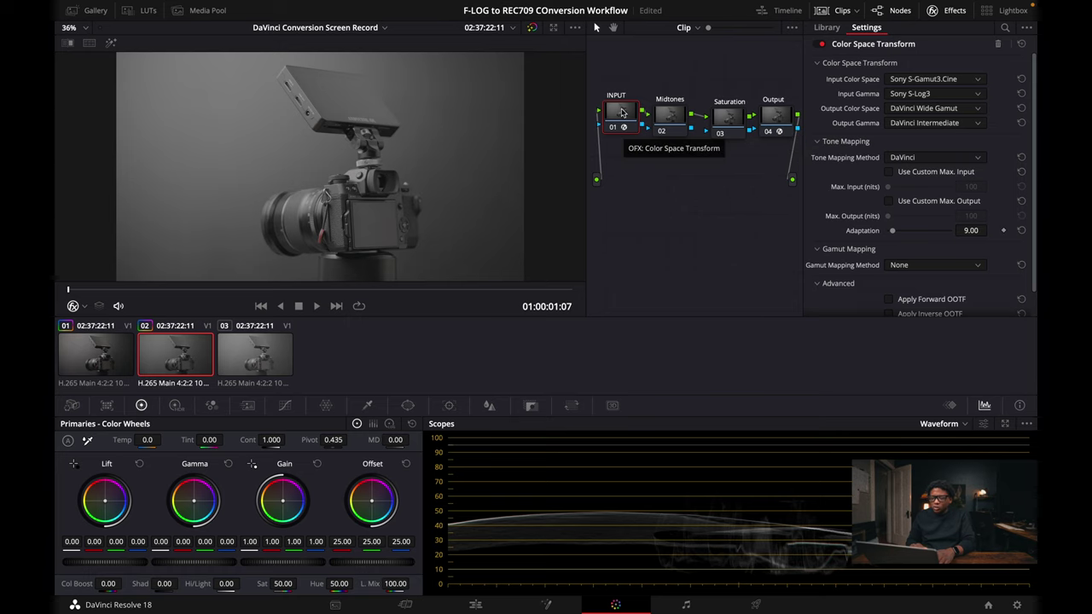
key(ctrl+d)
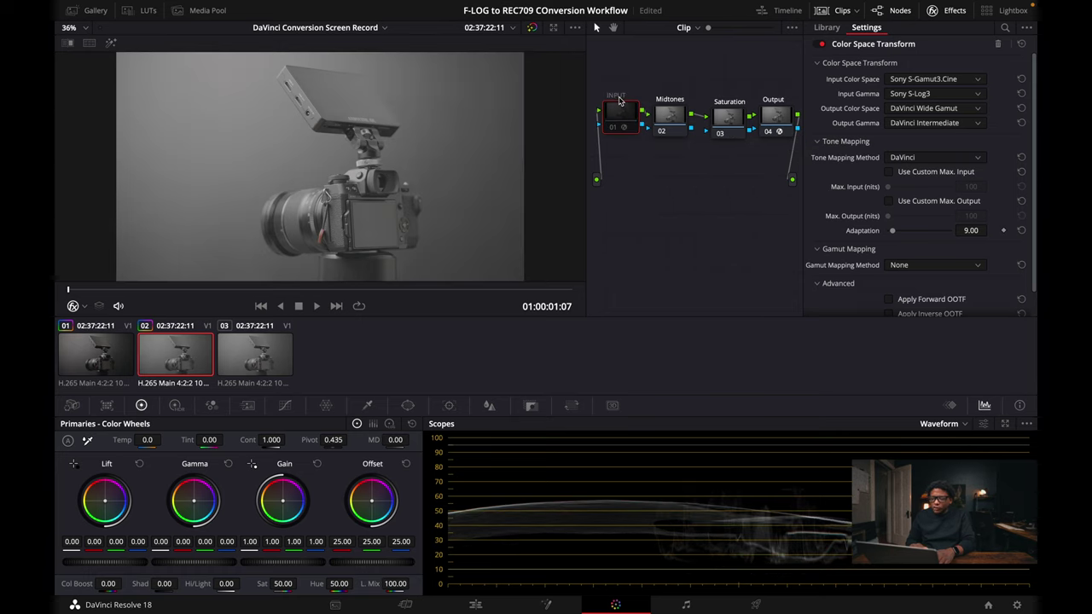
key(ctrl+d)
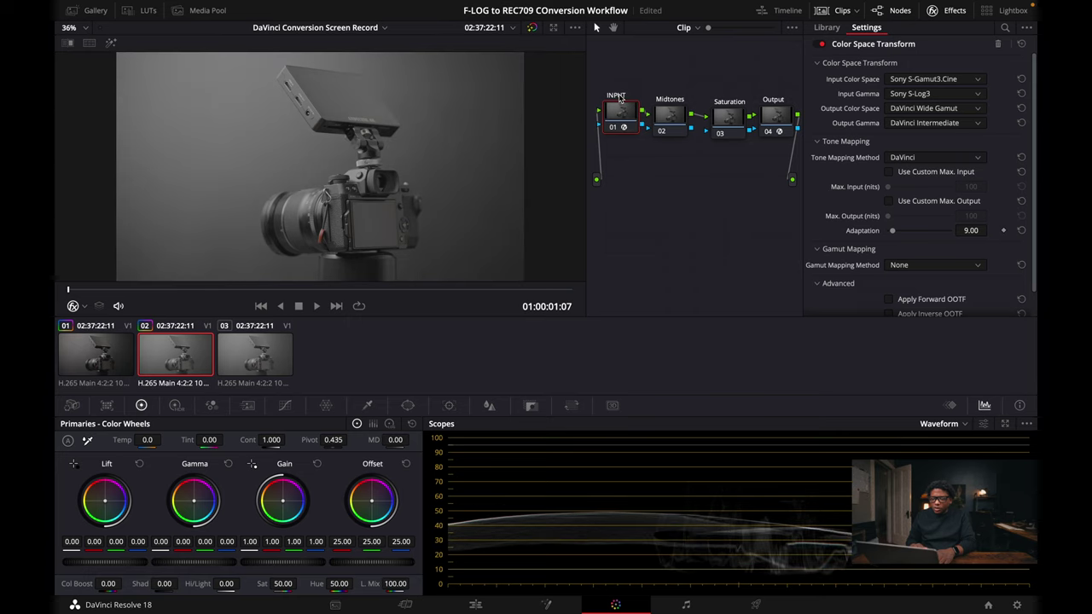
click(778, 119)
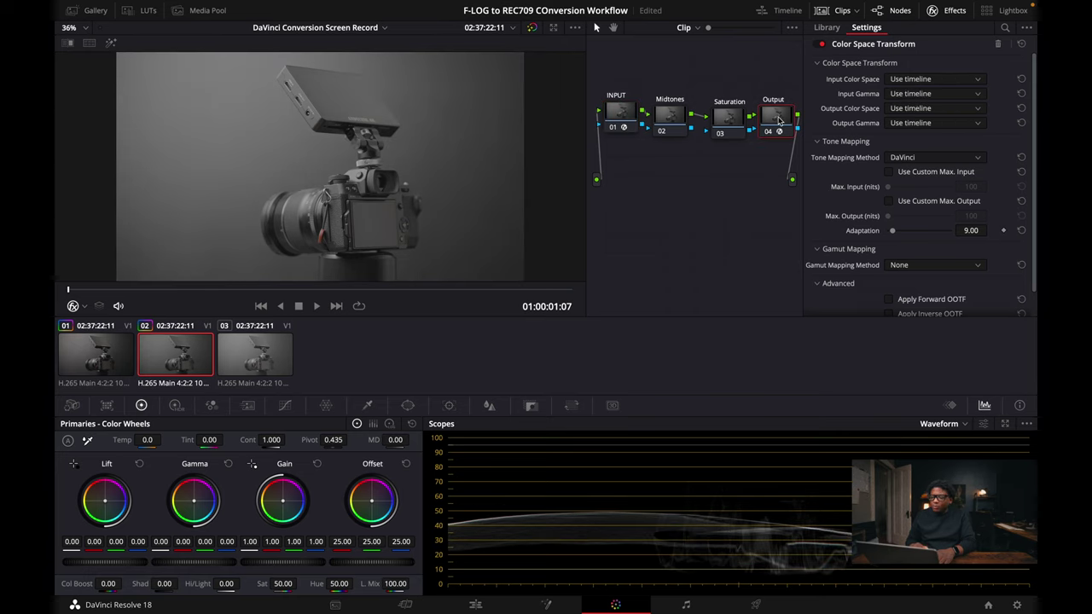
click(909, 83)
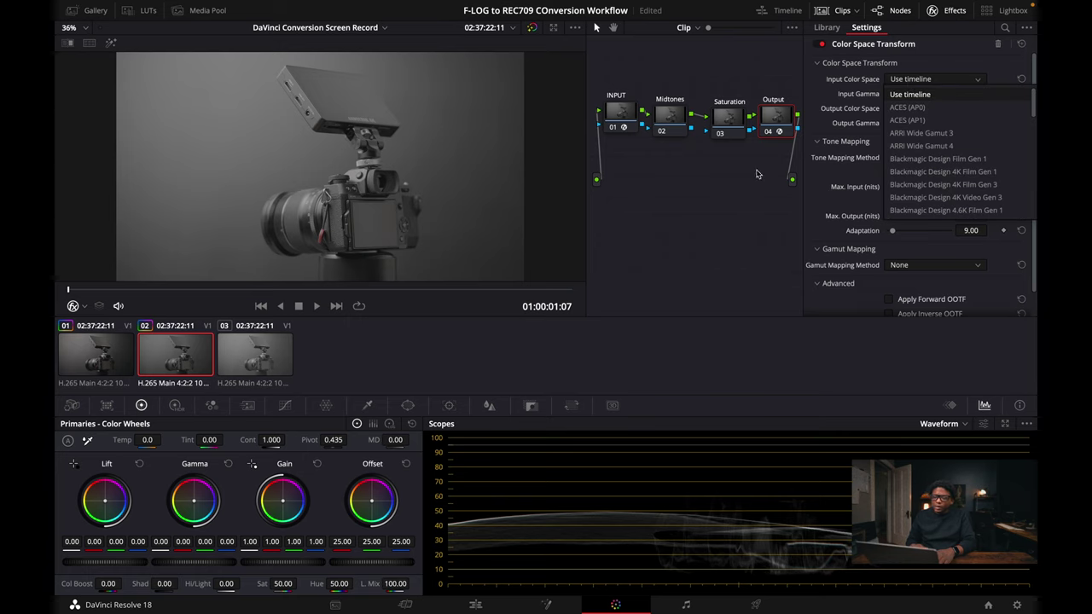
click(755, 174)
click(620, 111)
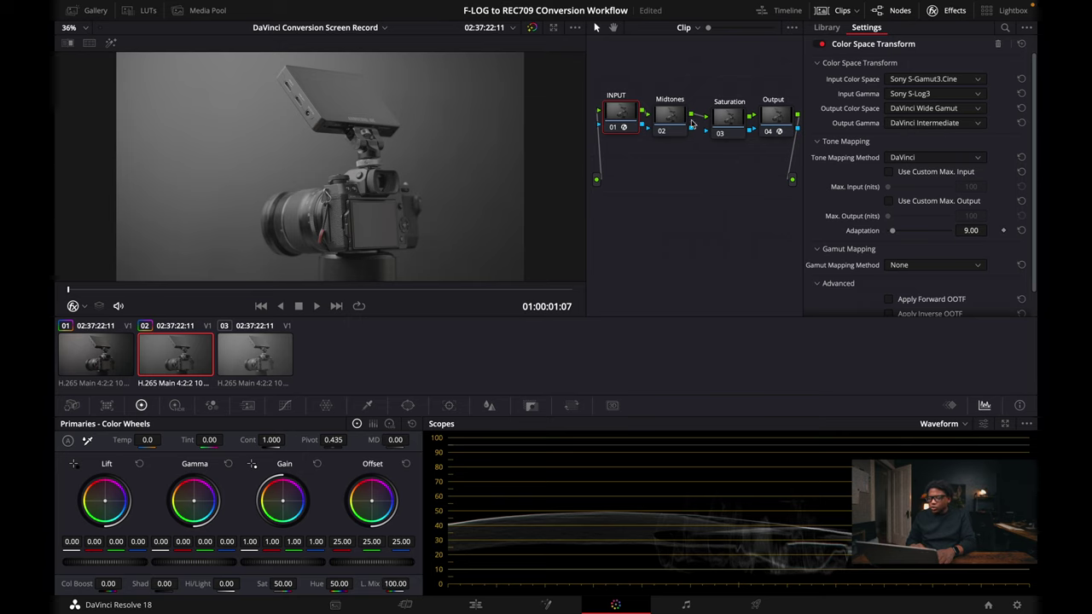
Set the Output node's input color space to DaVinci Wide Gamut and its input gamma to DaVinci Intermediate
click(788, 125)
click(919, 79)
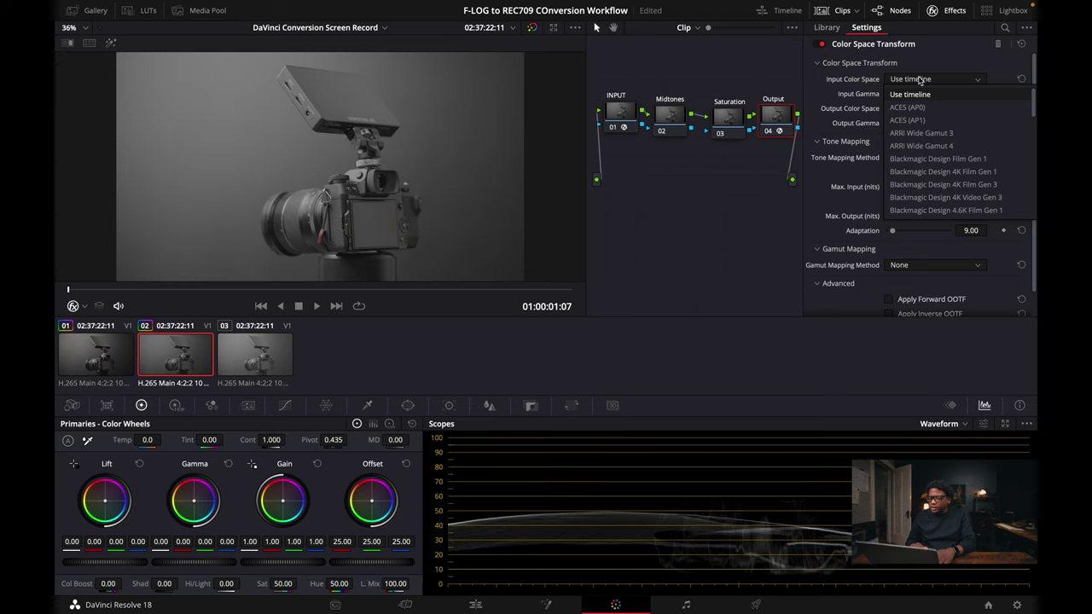
key(d)
key(Return)
click(926, 95)
key(d)
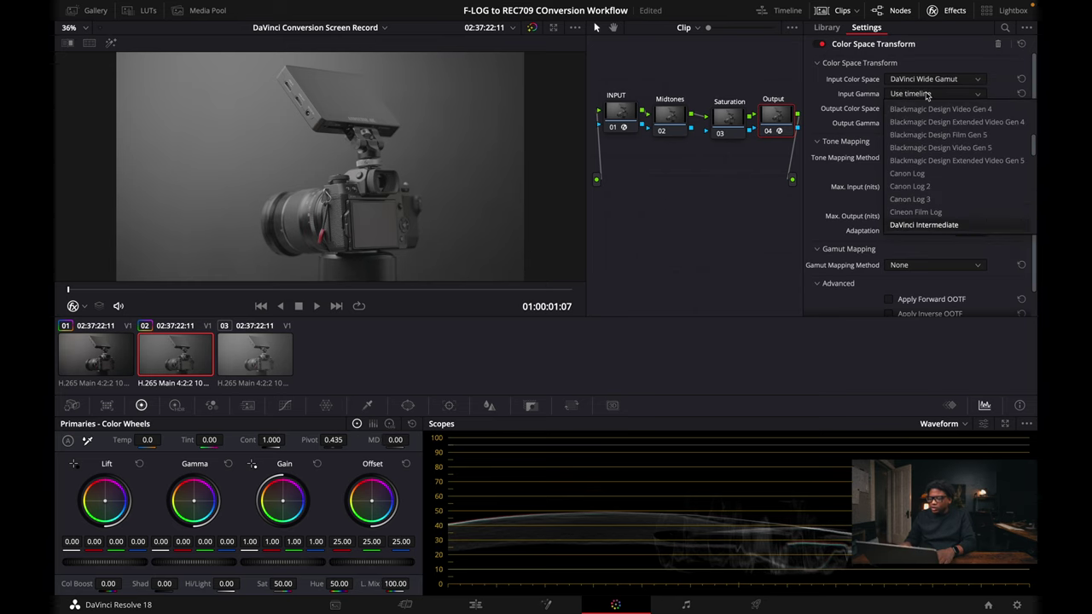
key(Return)
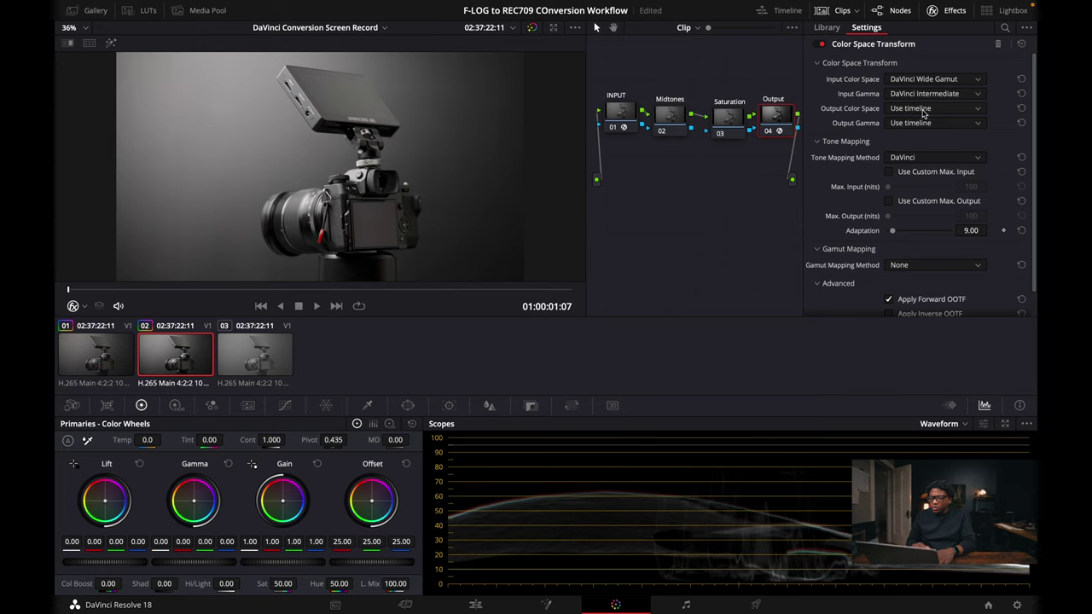
Set the Output node's output color space to Rec.709 and its output gamma to Gamma 2.4
click(922, 112)
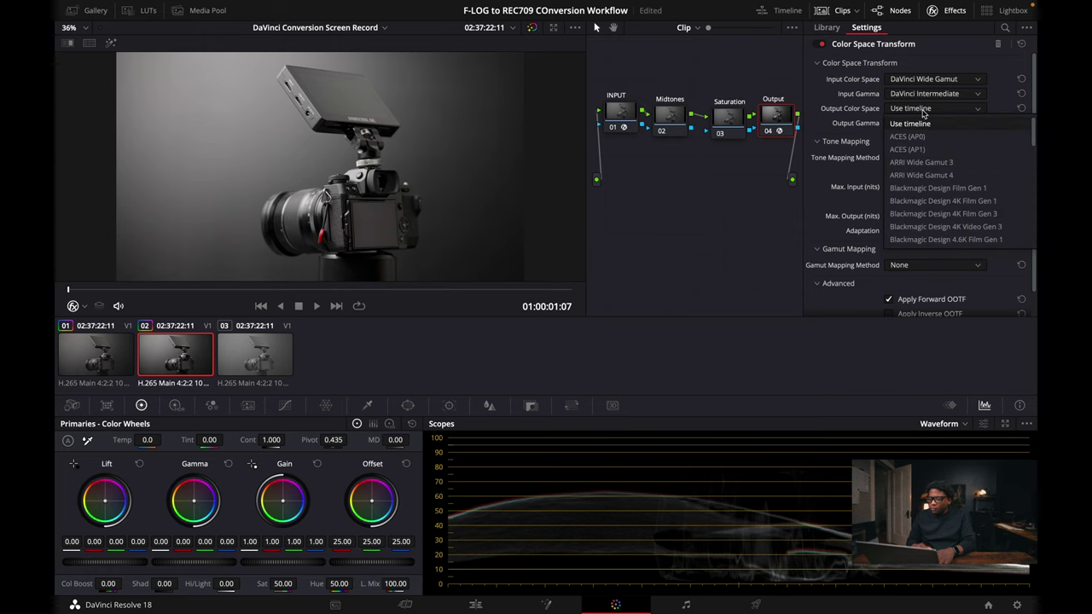
scroll(931, 150, down, 5)
key(Return)
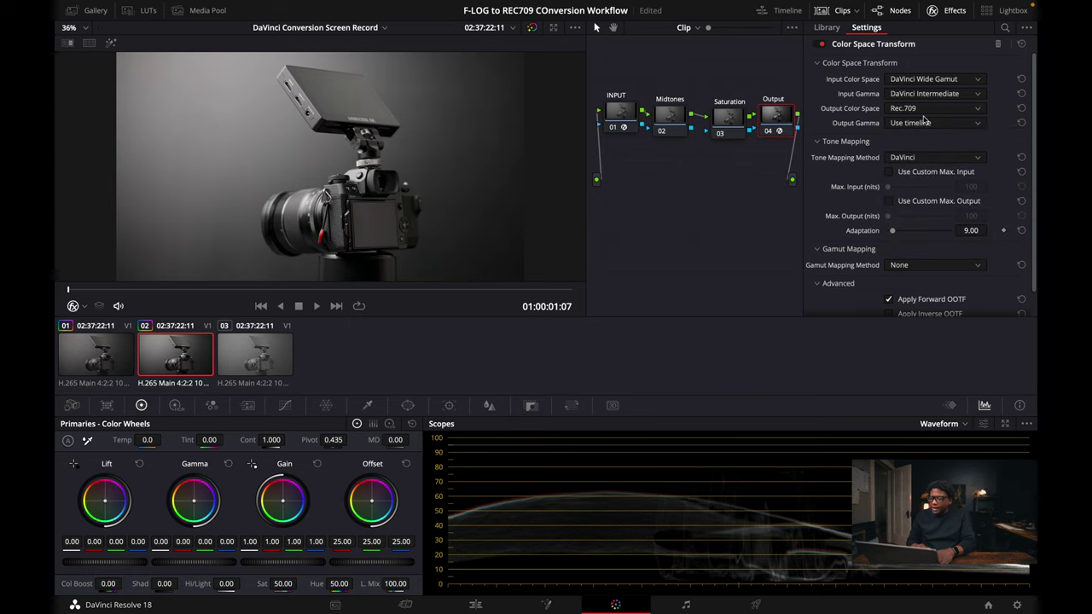
click(915, 125)
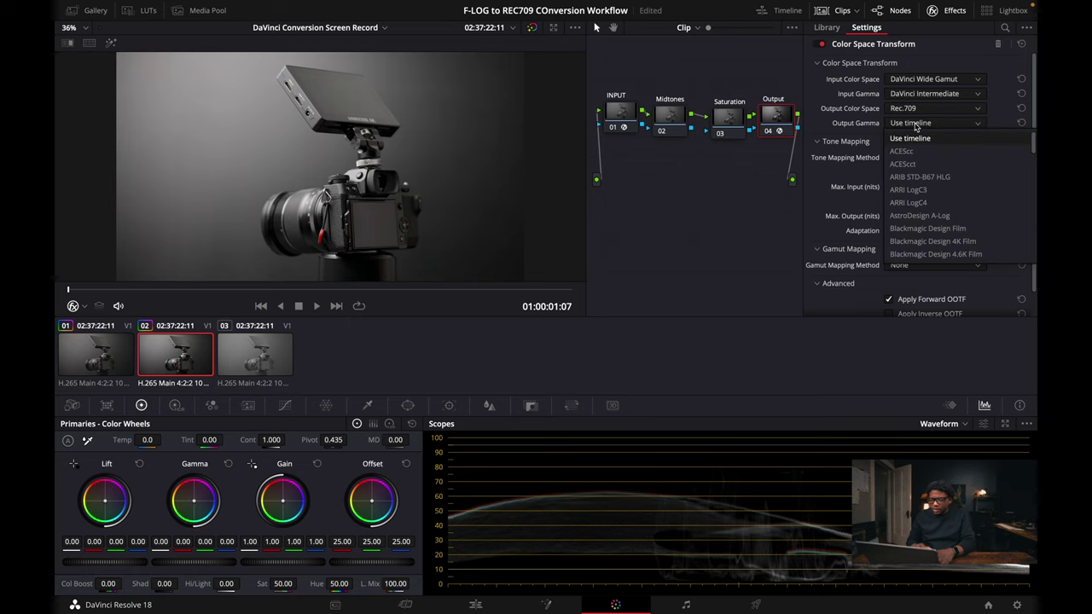
key(g)
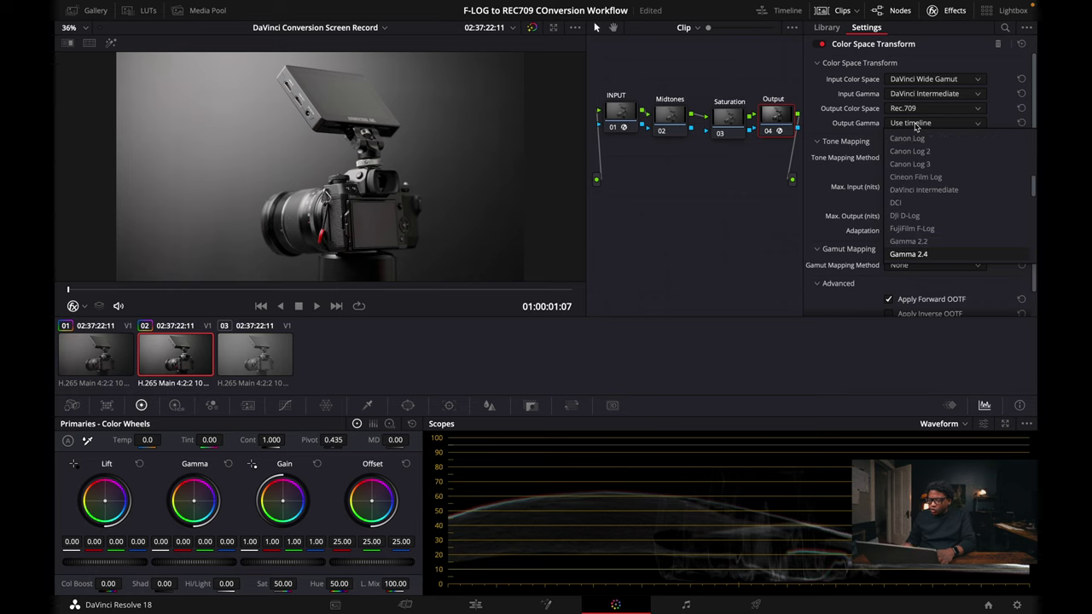
key(Down)
key(Return)
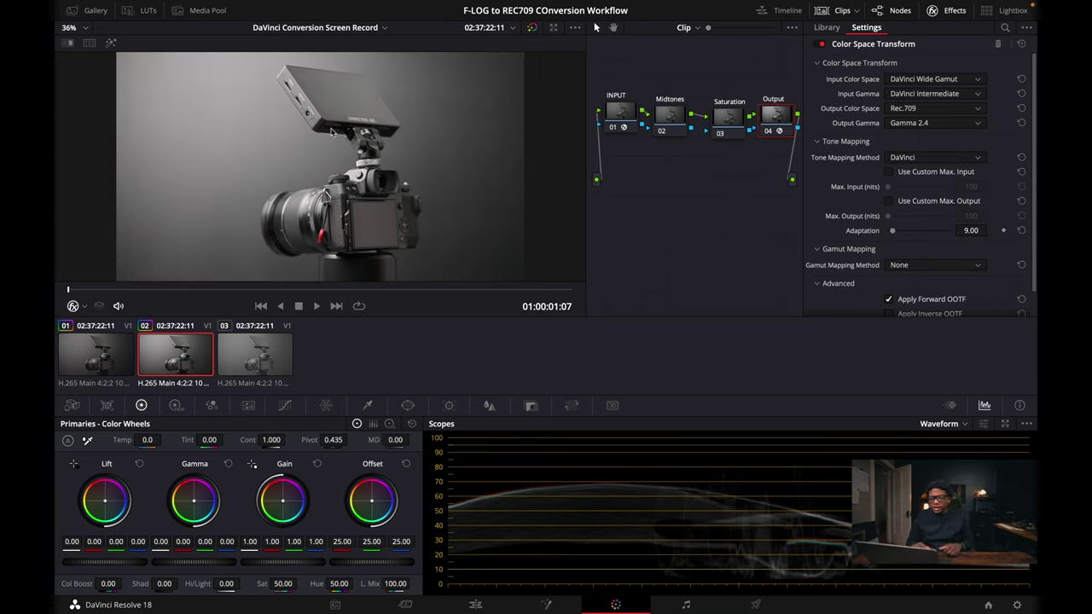
Lower the midtones slightly with a custom curve point on the second clip's Midtones node
click(668, 112)
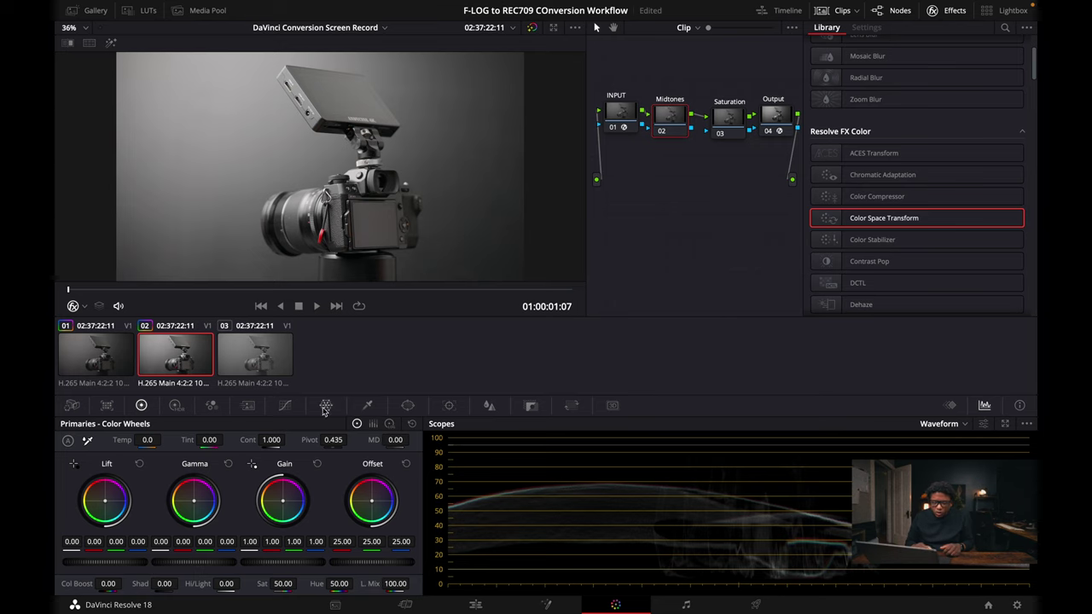
click(285, 405)
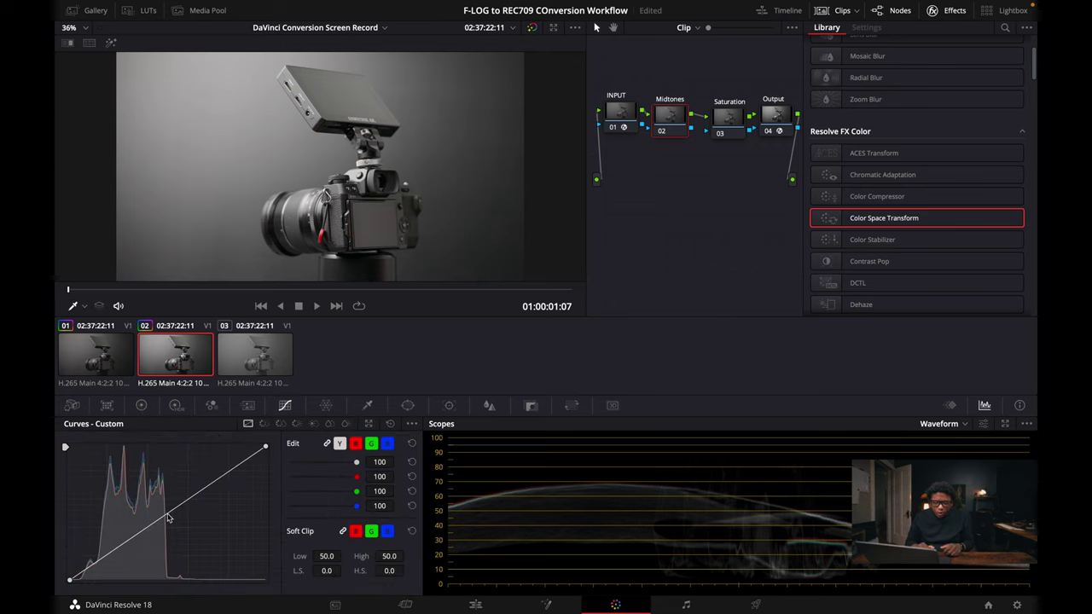
drag(168, 517, 167, 522)
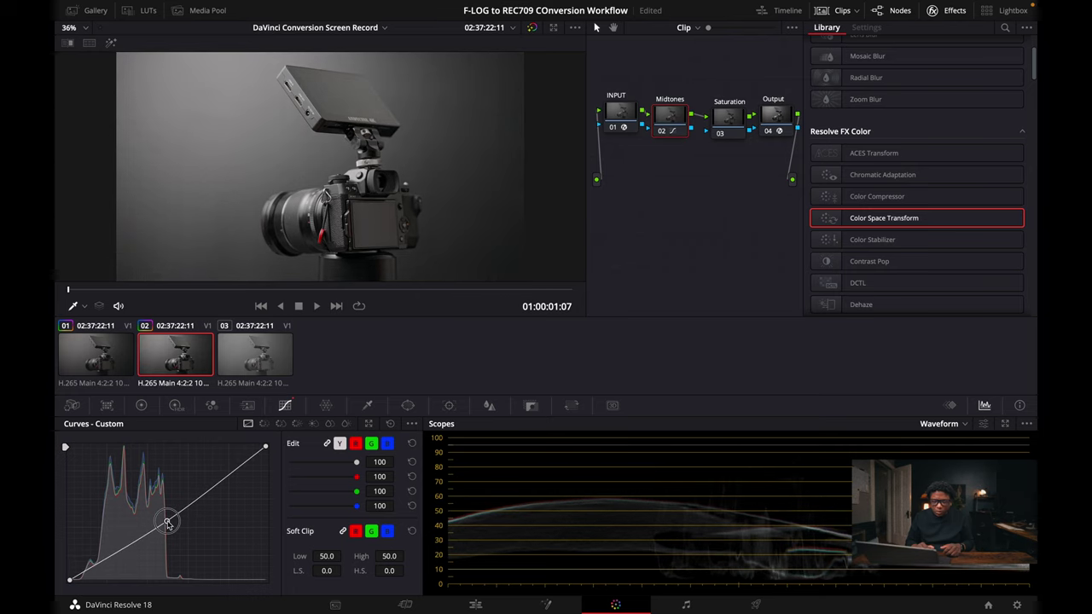
Set the Color Boost to 12.50 on the second clip's Saturation node
click(728, 115)
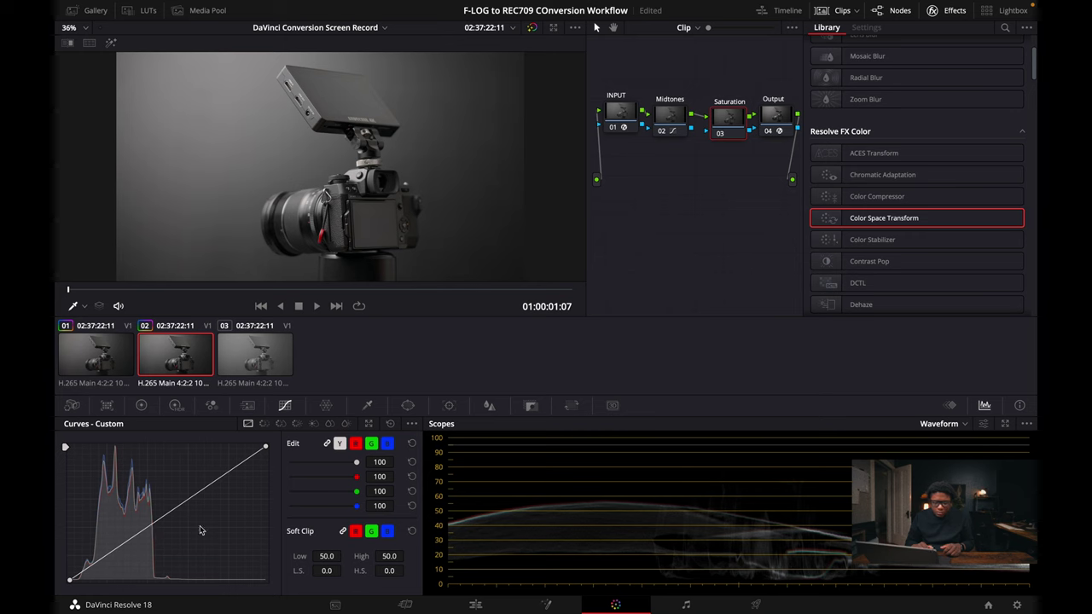
click(143, 406)
click(109, 583)
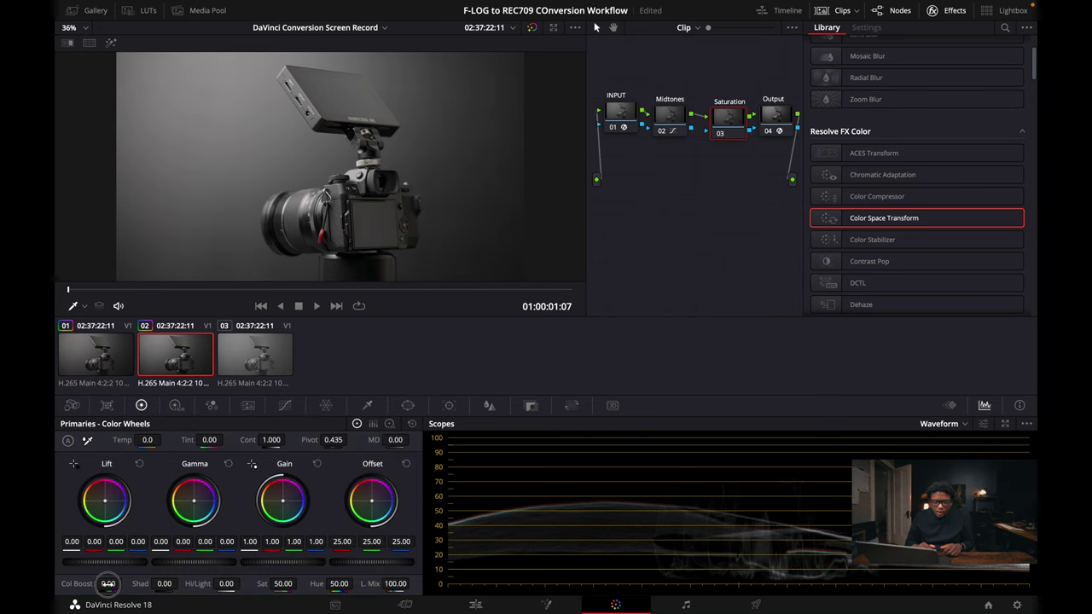
mouse_move(108, 583)
mouse_down()
mouse_move(136, 583)
mouse_move(113, 587)
mouse_up()
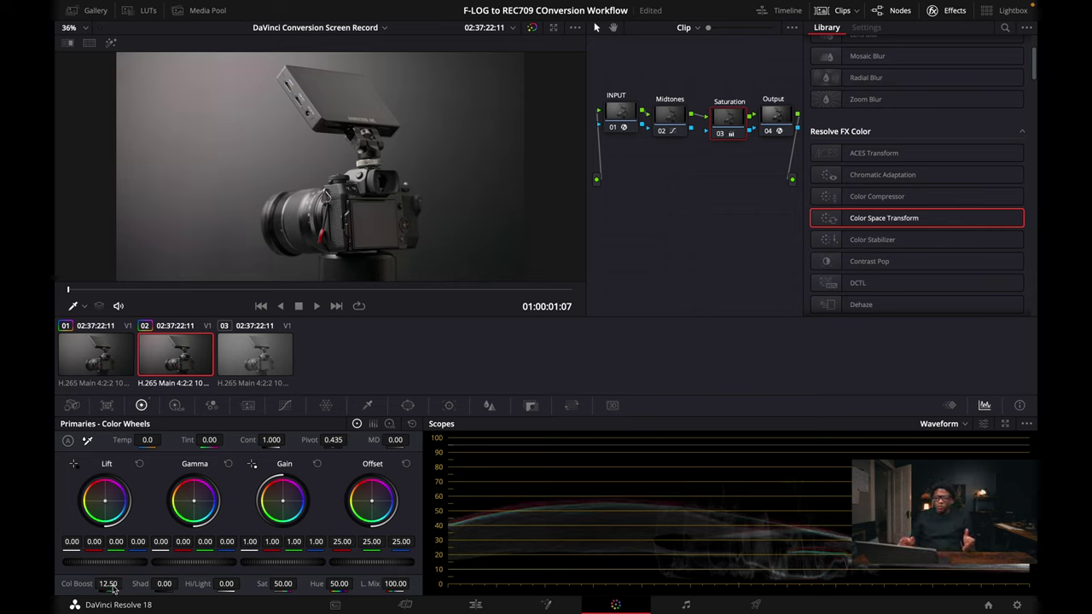
Add a serial node after the CONLUT node on the third clip, shifting CONLUT slightly toward the source
click(276, 352)
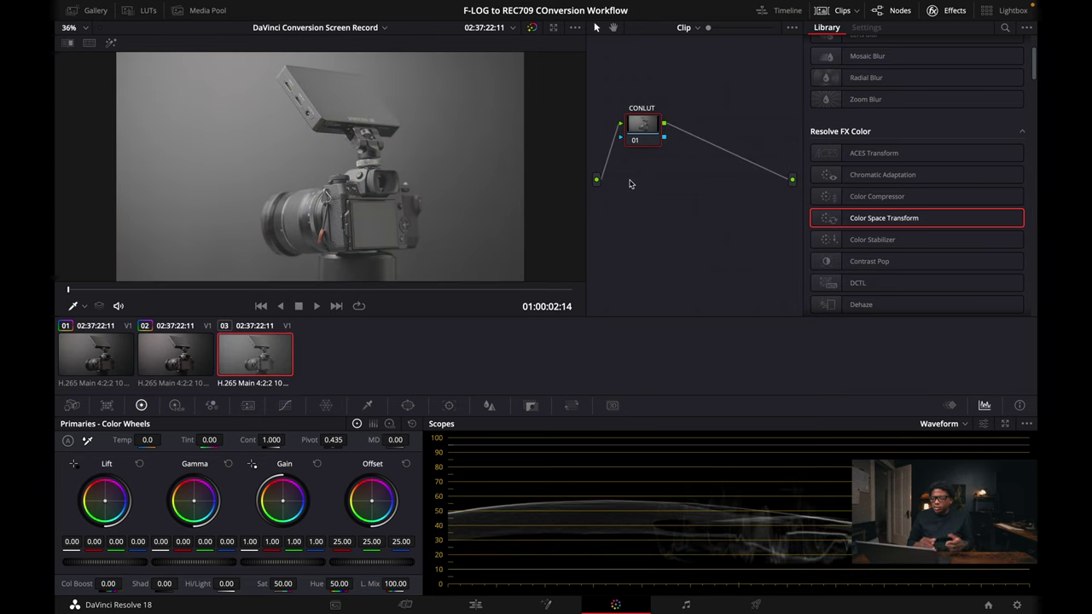
right_click(639, 130)
click(697, 88)
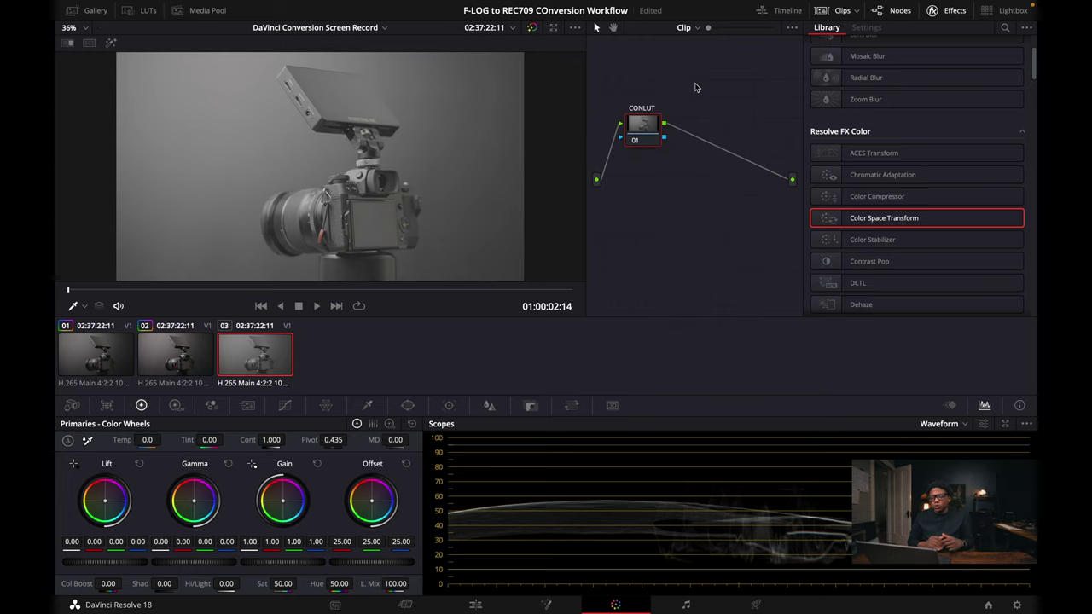
drag(653, 125, 641, 126)
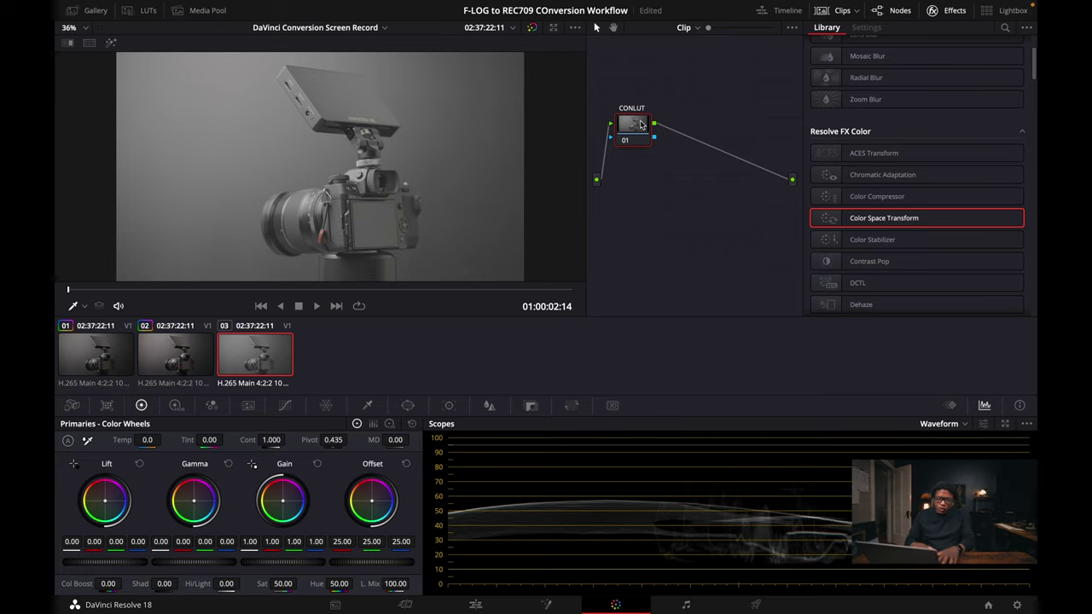
key(alt+s)
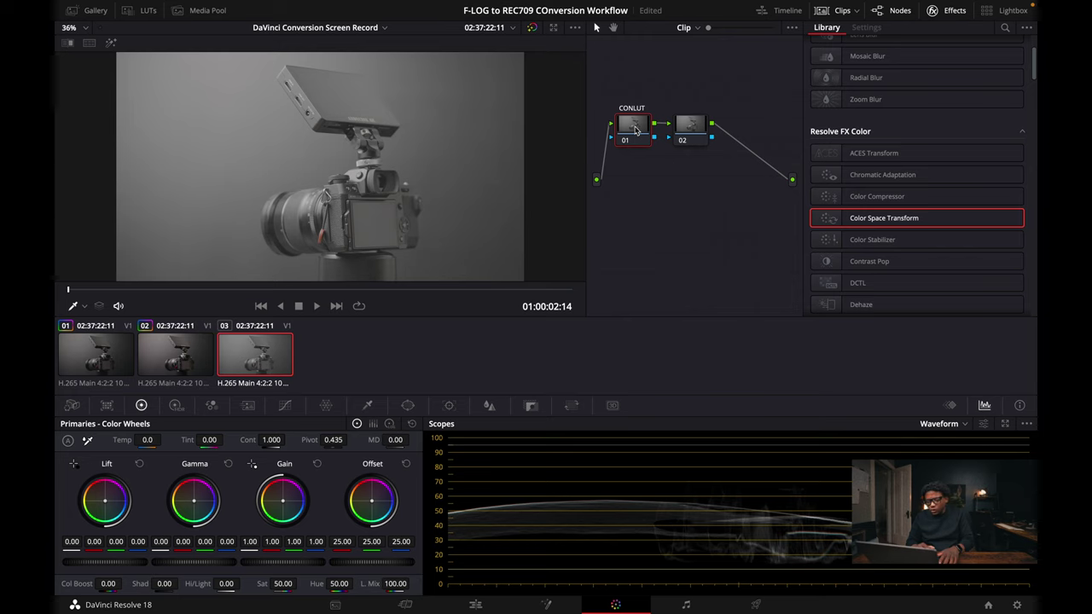
Apply a conversion LUT from the My LUT Pack PreProduction folder to the third clip's CONLUT node
right_click(635, 128)
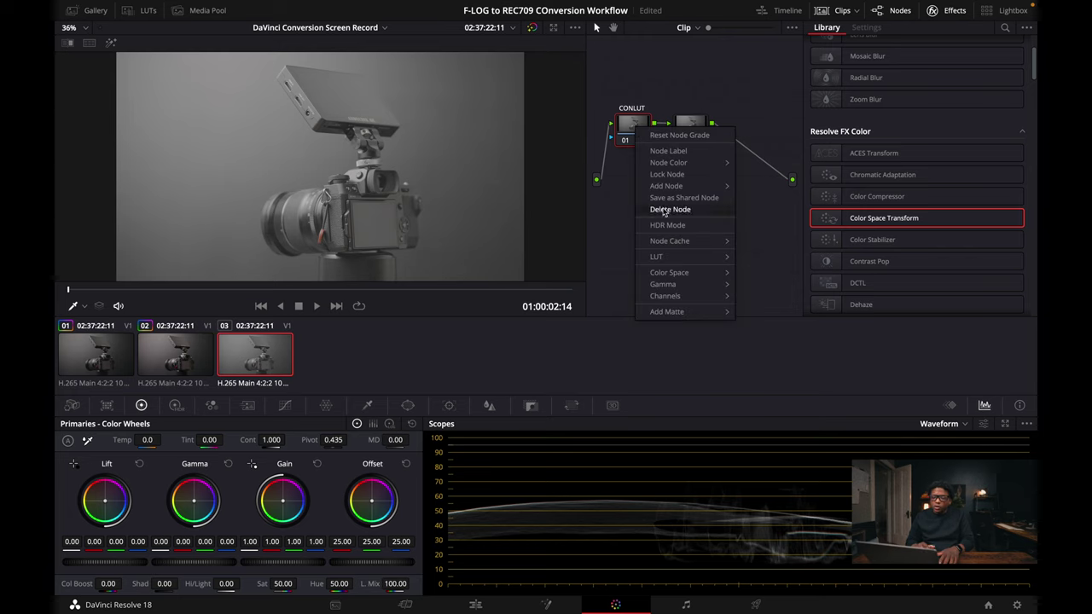
mouse_move(672, 255)
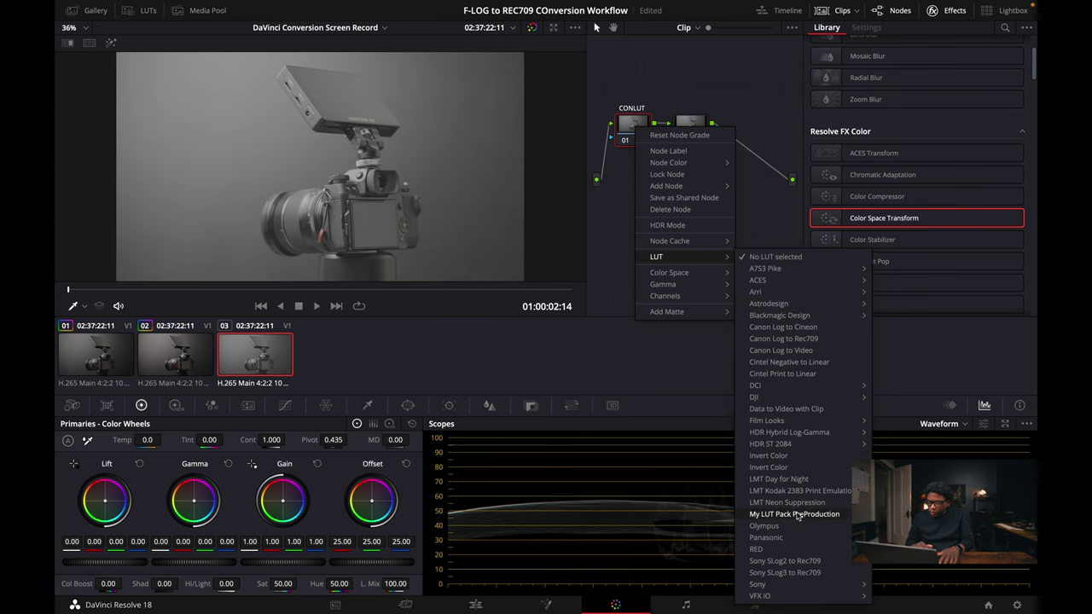
mouse_move(797, 515)
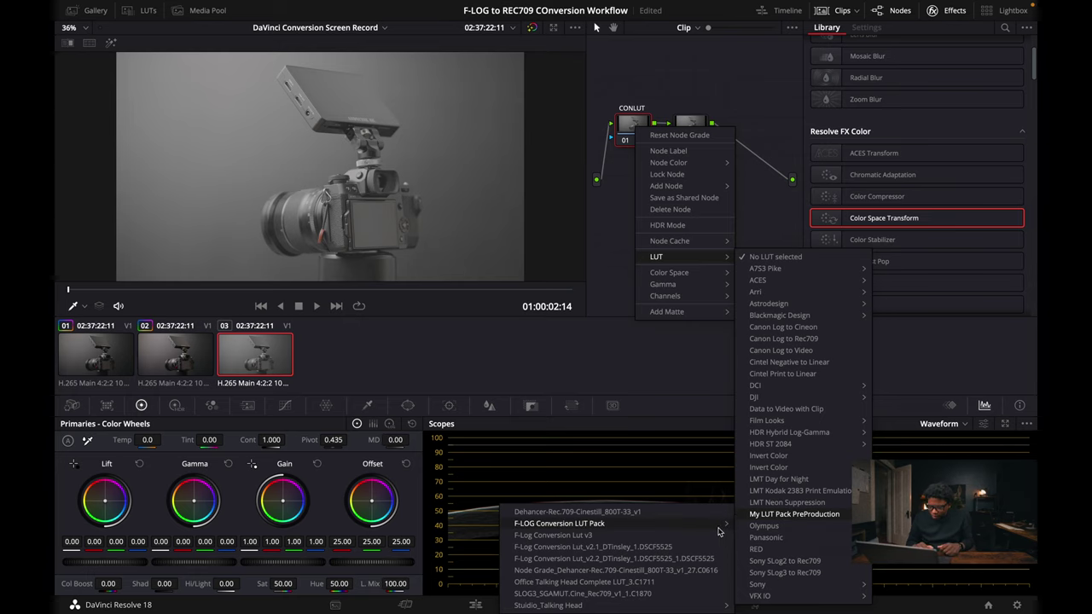
mouse_move(804, 514)
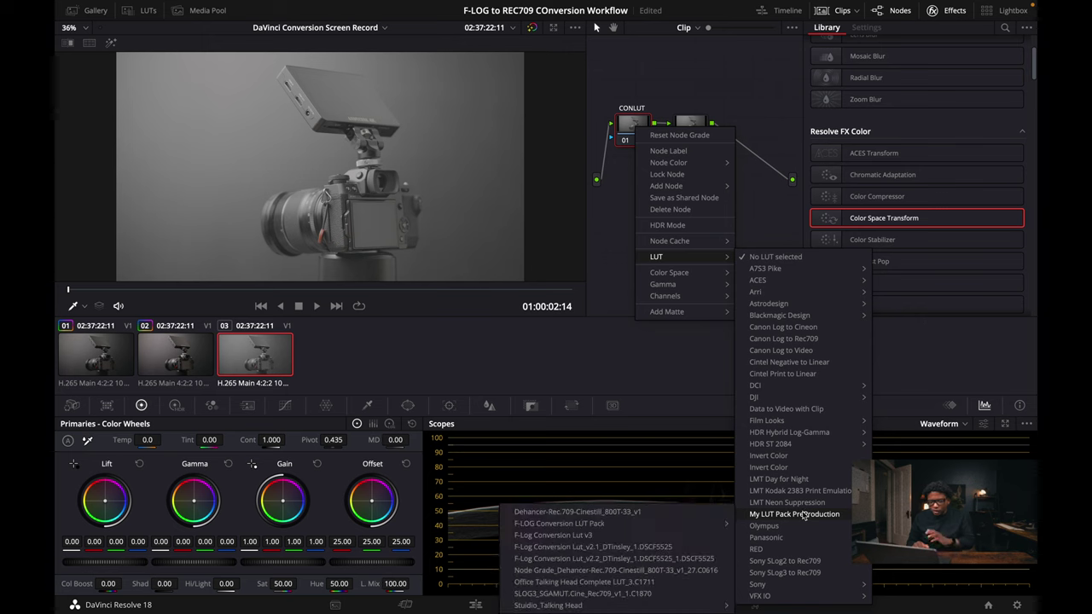
mouse_move(635, 605)
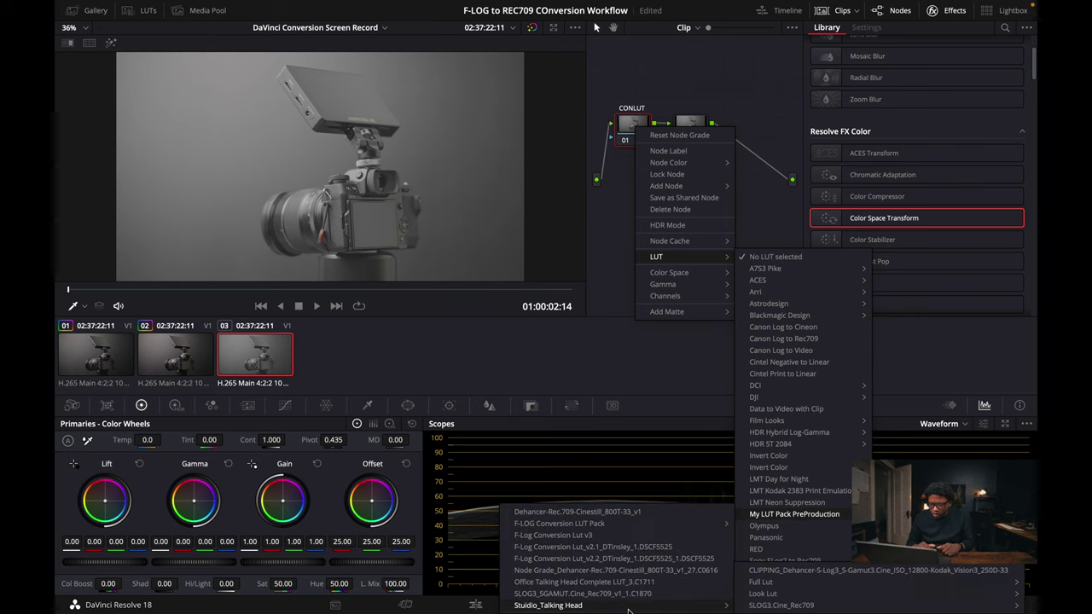
click(778, 604)
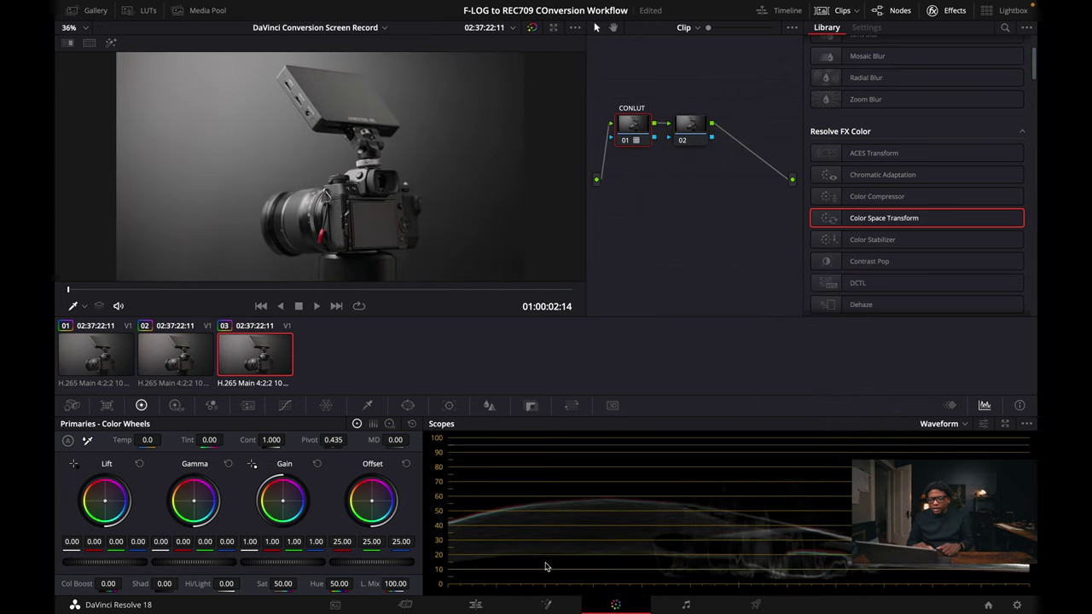
Compare the third clip's LUT conversion with the grades of the first and second clips
click(183, 367)
click(129, 363)
click(205, 357)
click(241, 358)
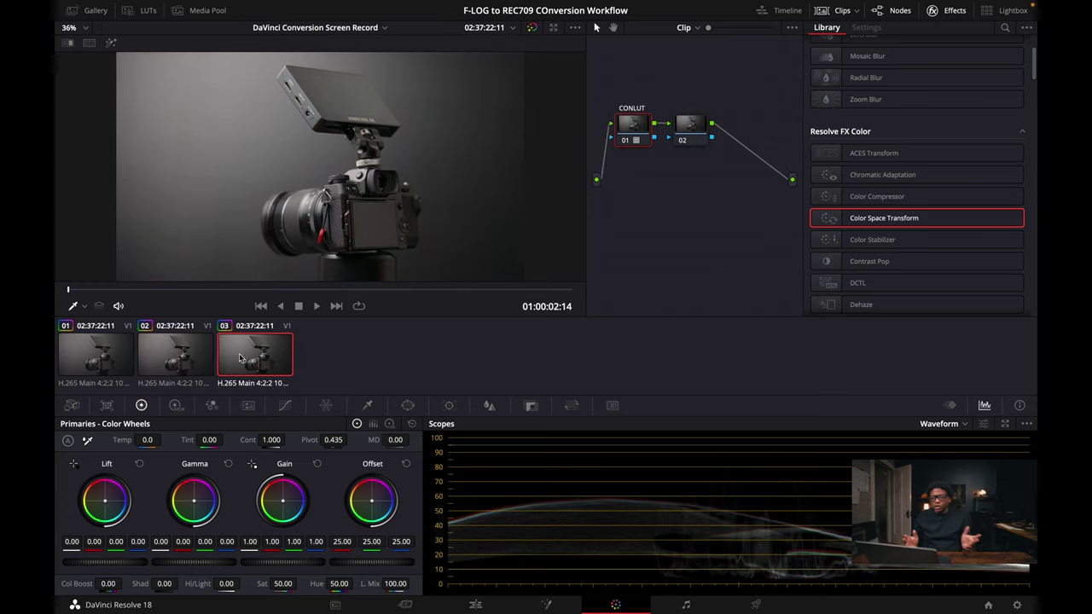